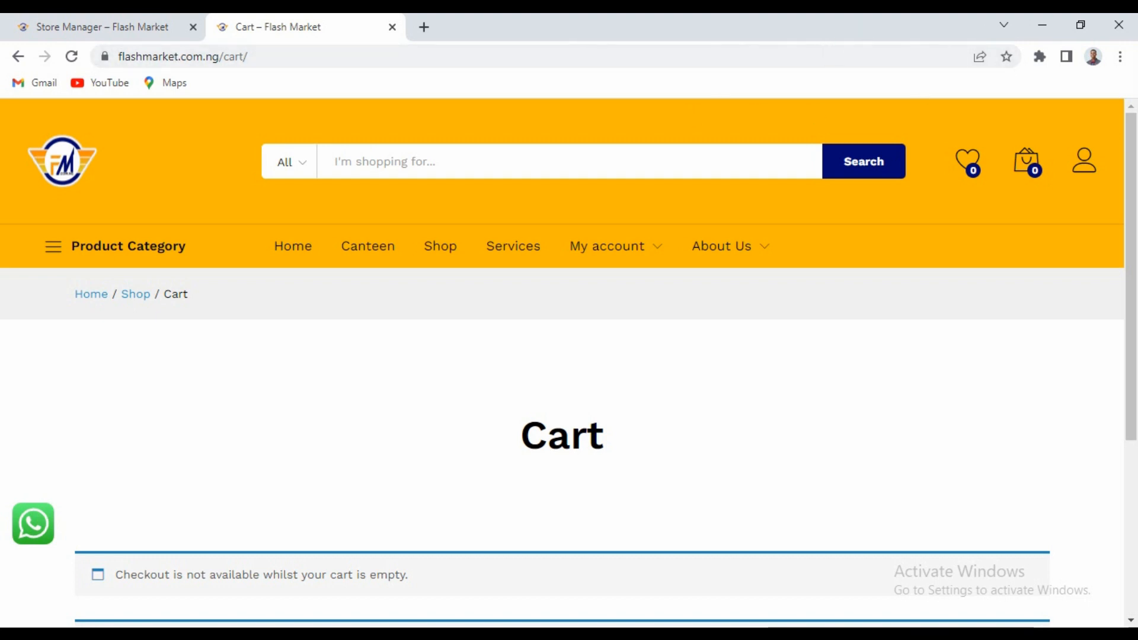
click(1118, 57)
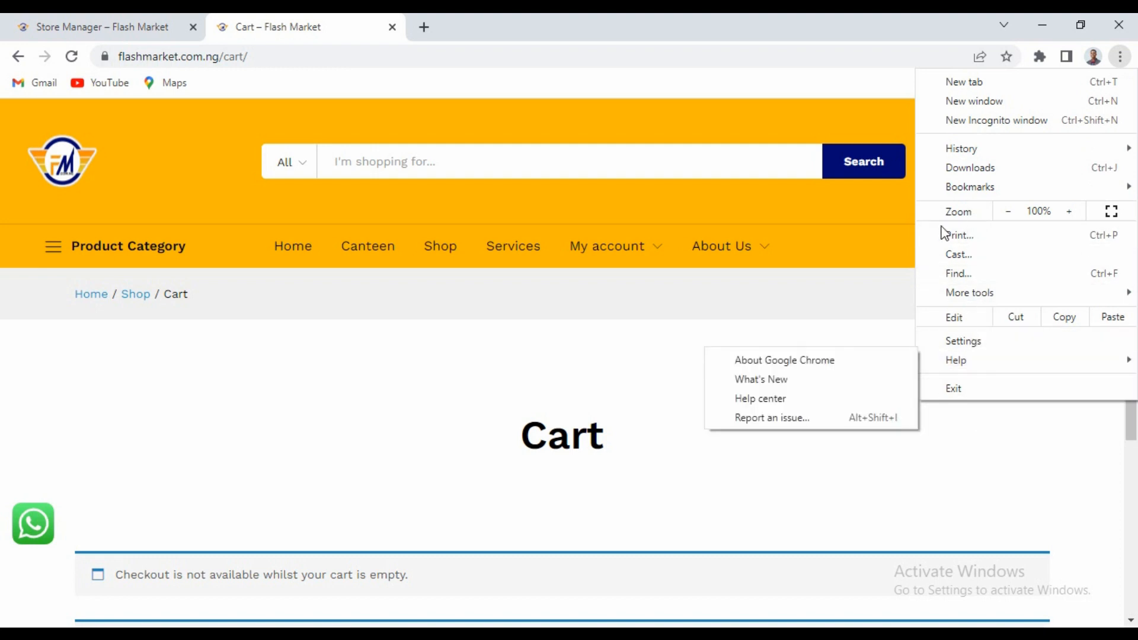
click(868, 266)
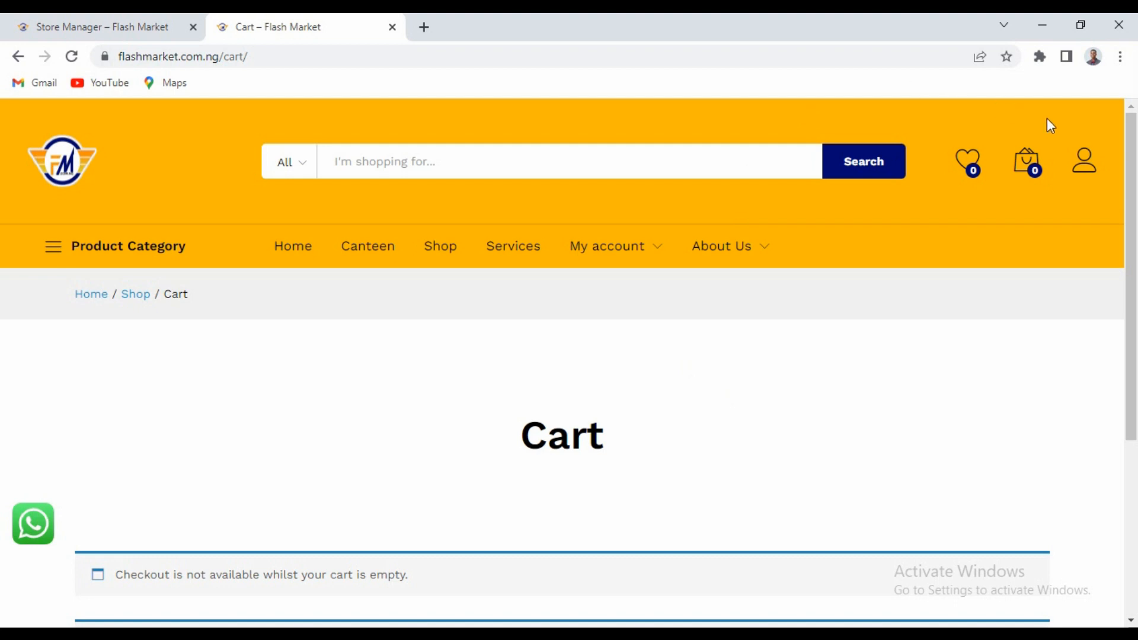
Go to the Vendor Dashboard of the account and start adding a new product.
mouse_move(1082, 165)
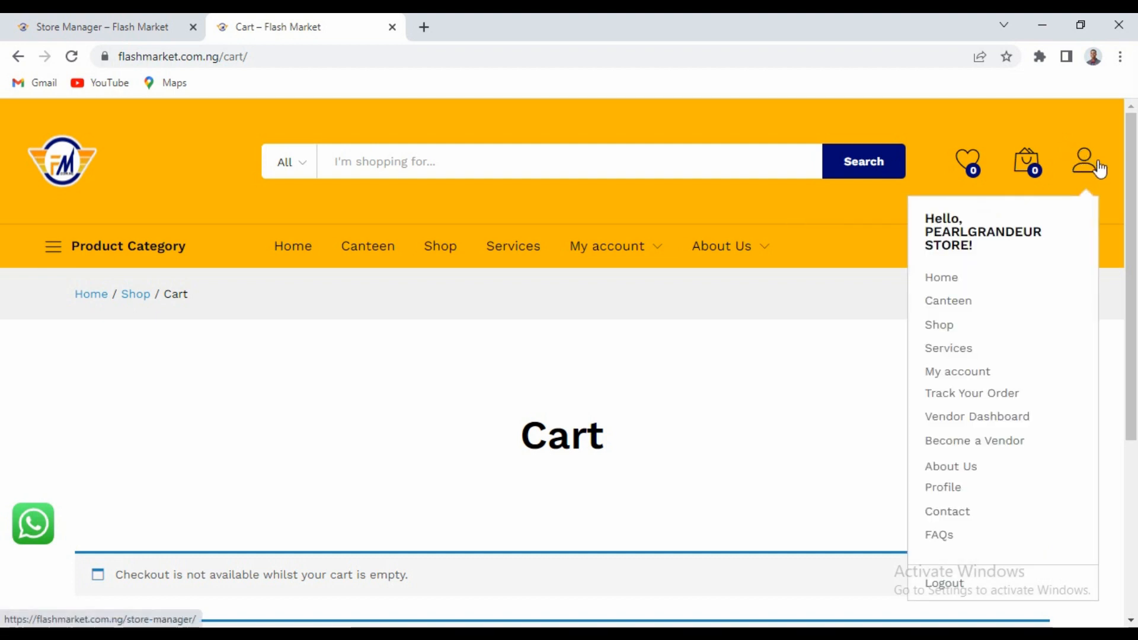
click(963, 422)
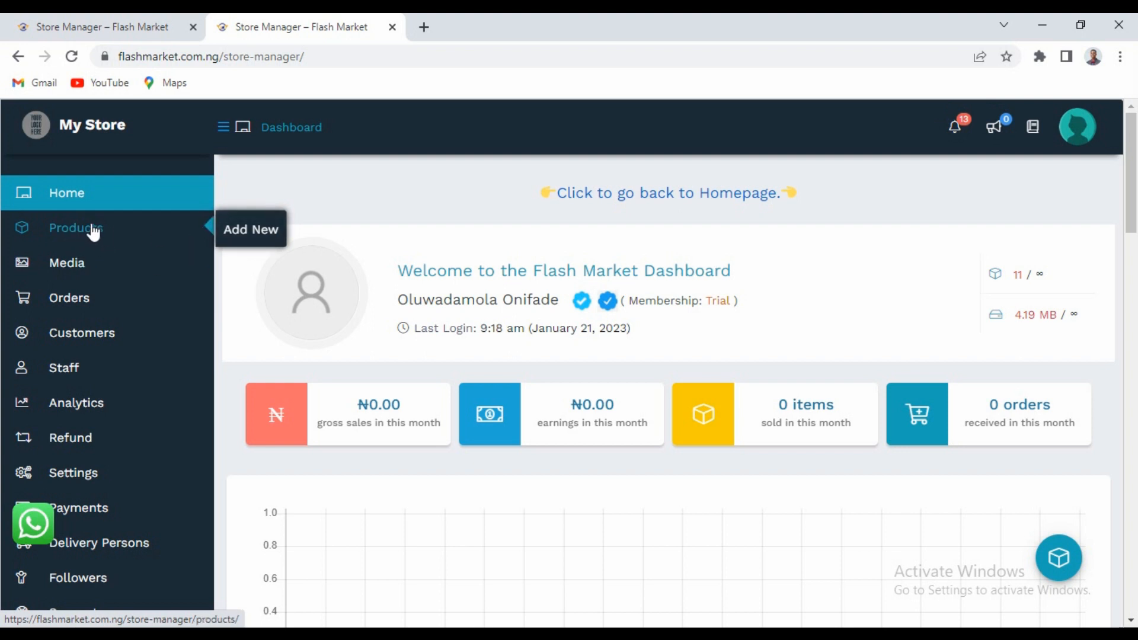
click(255, 236)
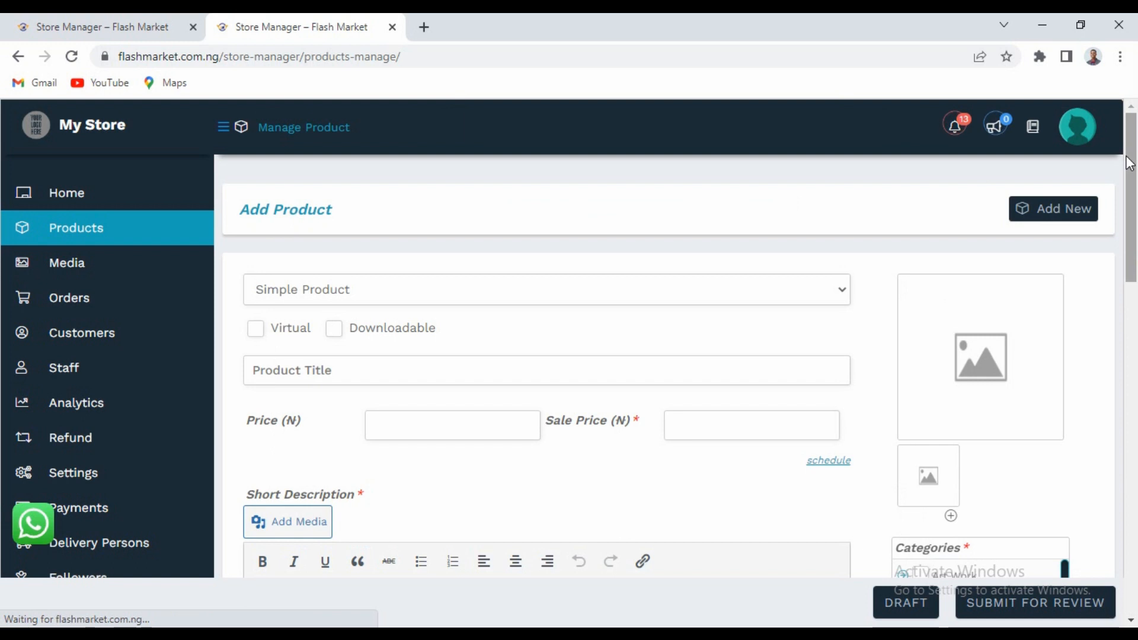
Choose Simple Product as the product type and enter BAG as the product title.
drag(1130, 166, 1110, 199)
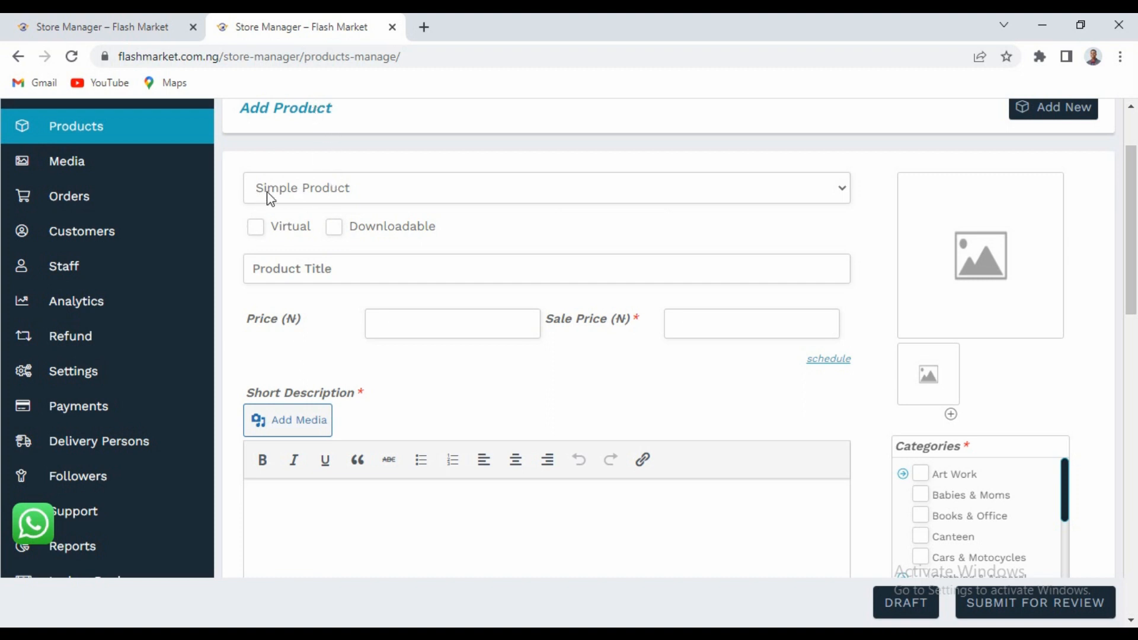
click(396, 193)
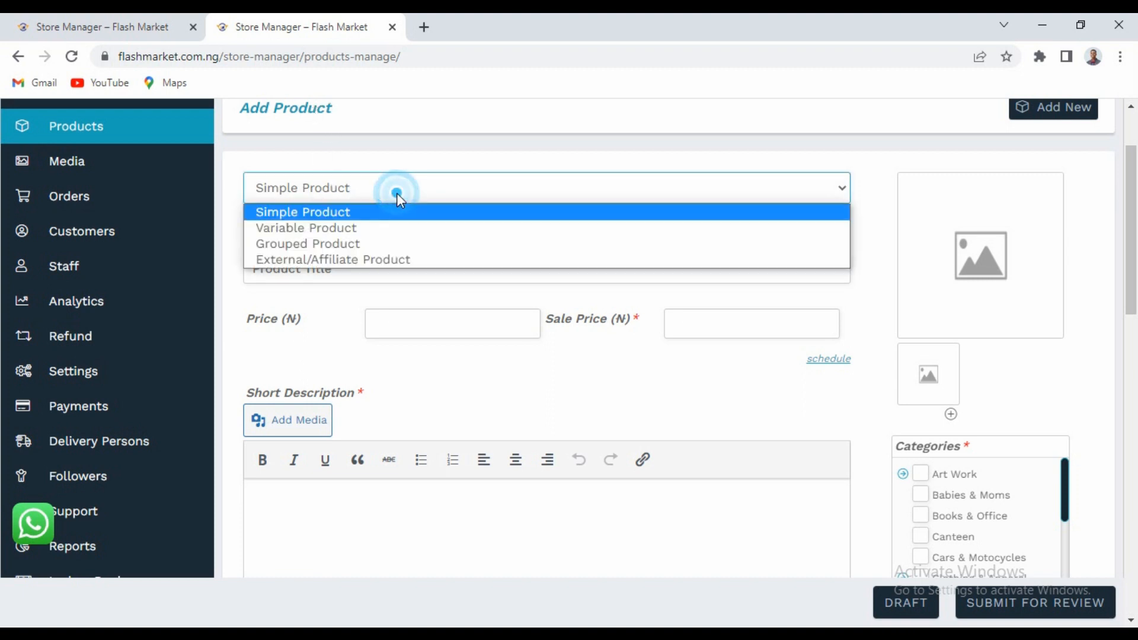
click(329, 214)
click(332, 276)
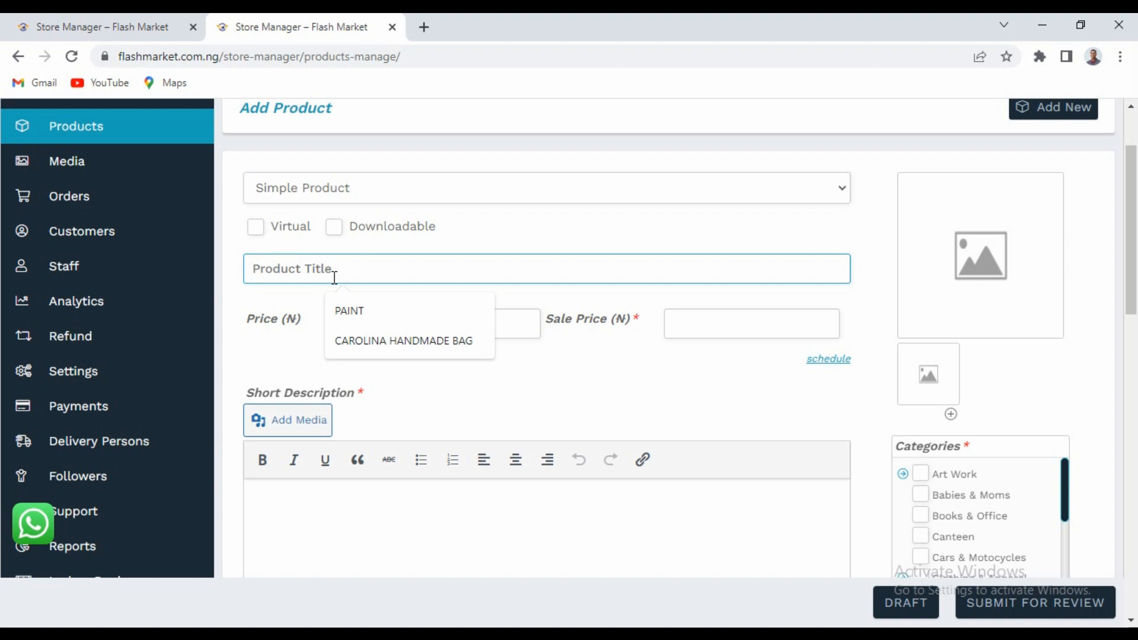
text(bag)
key(BackSpace)
key(BackSpace)
key(BackSpace)
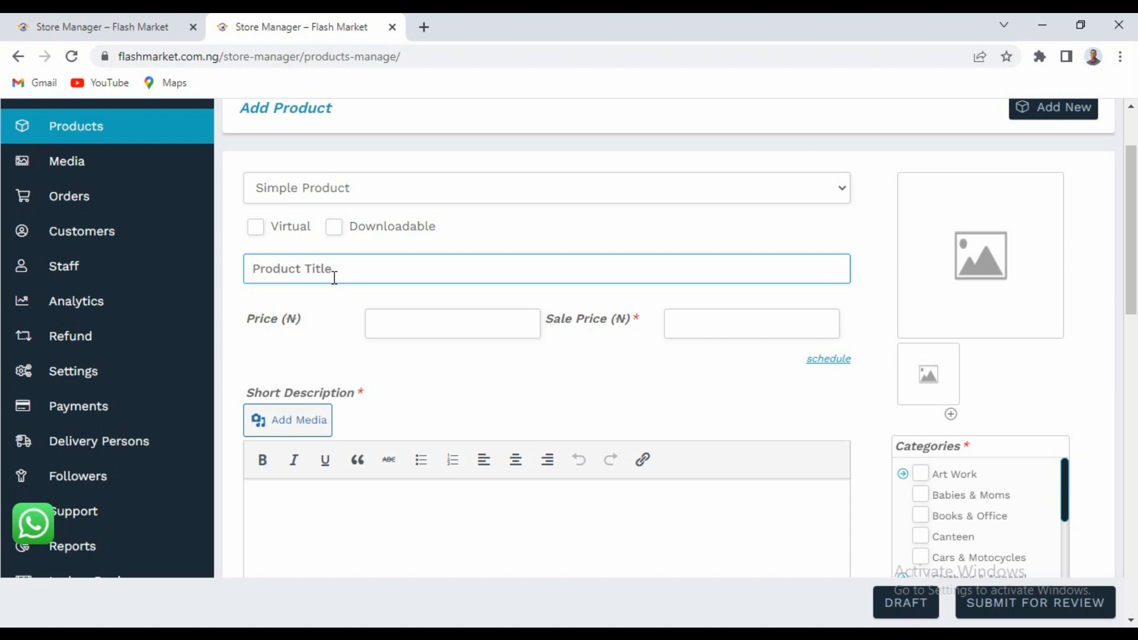
text(BAG)
Set the product's price to 12000 and its sale price to 10000.
click(469, 318)
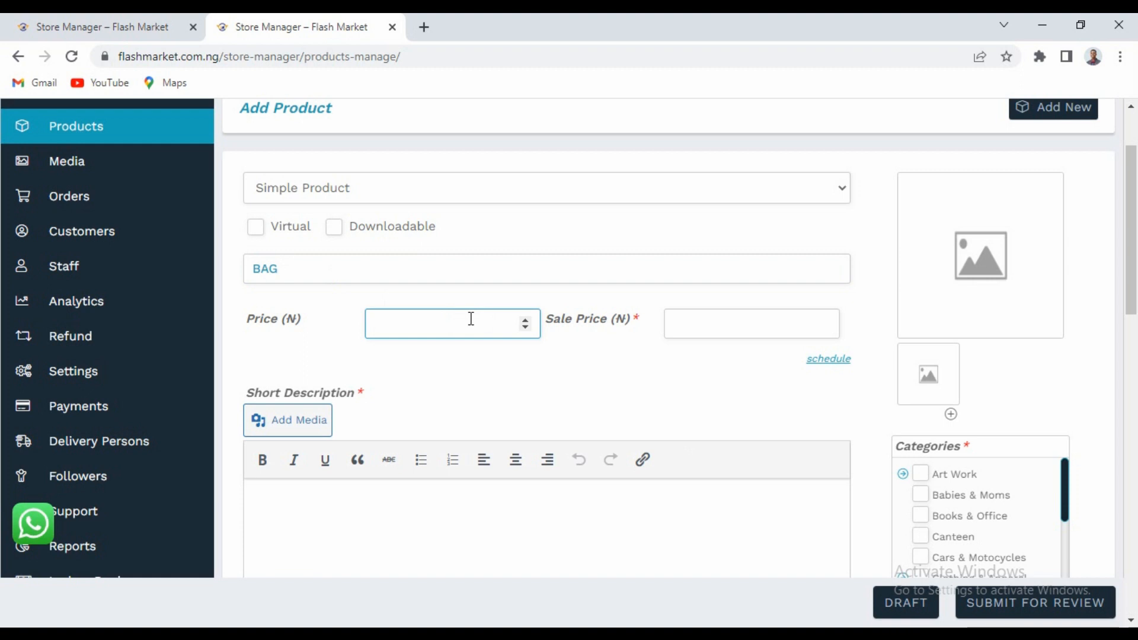
click(471, 319)
text(12000)
click(719, 322)
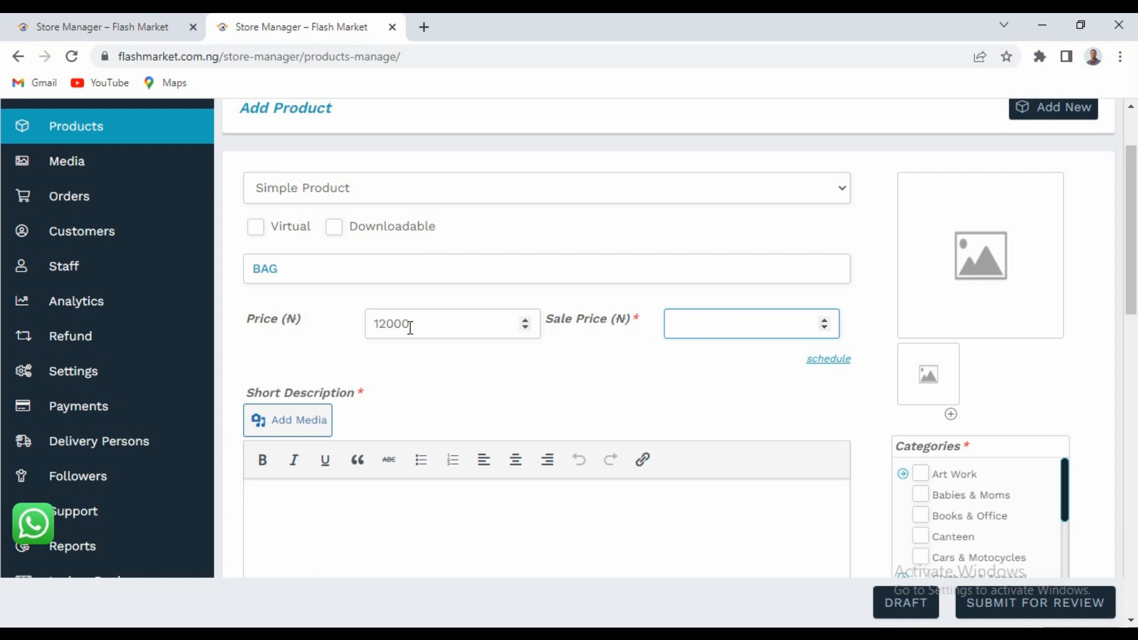
click(699, 327)
text(10000)
click(979, 256)
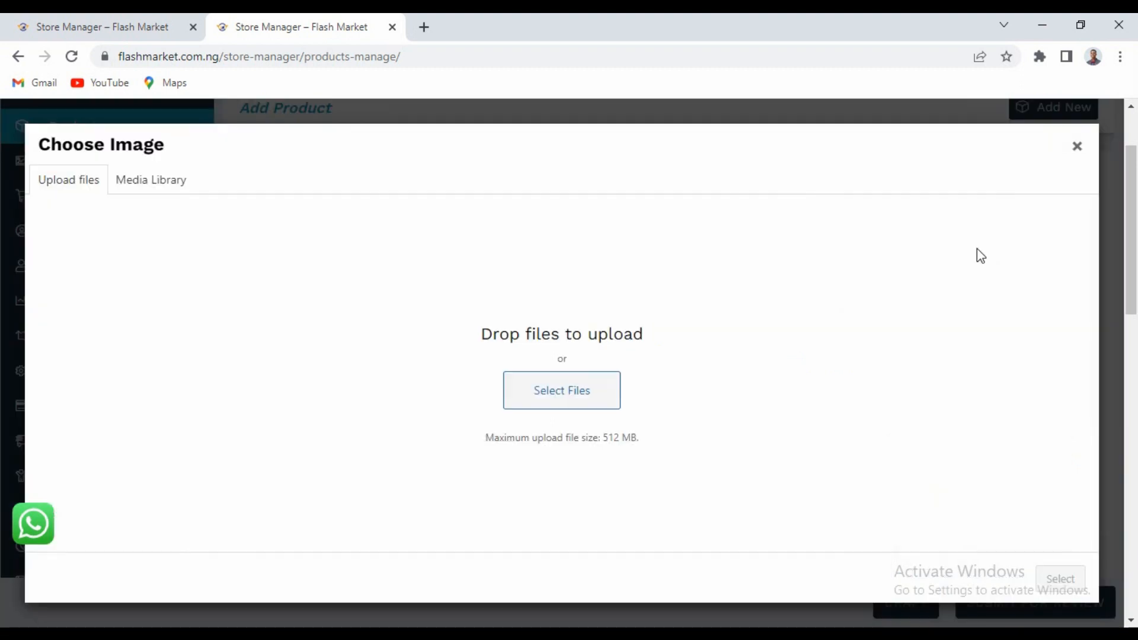
click(554, 388)
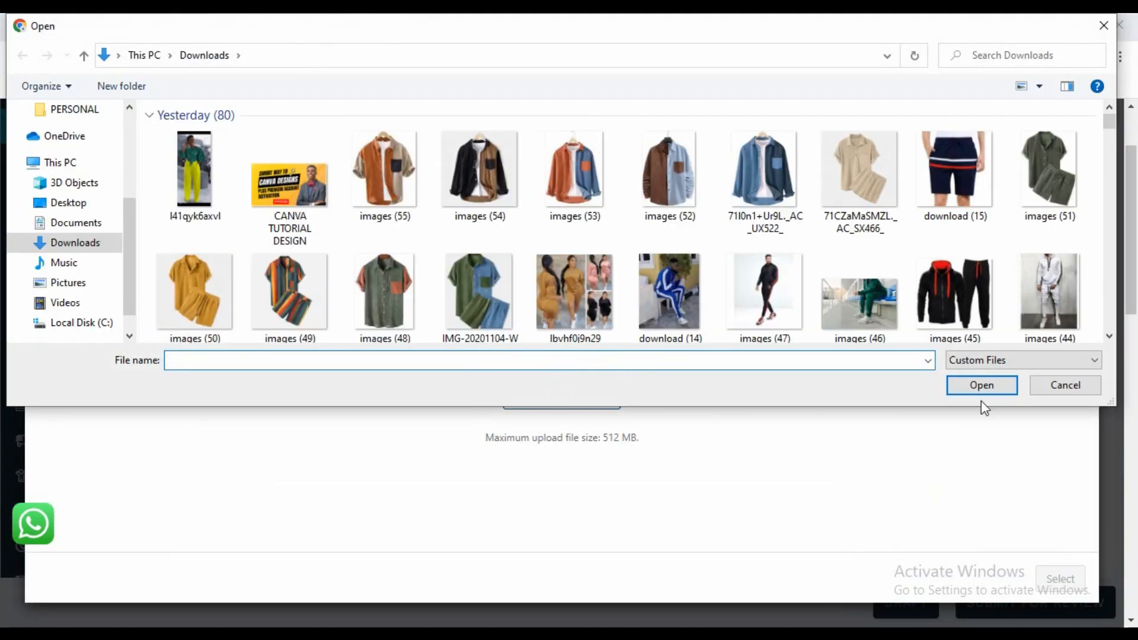
click(1050, 383)
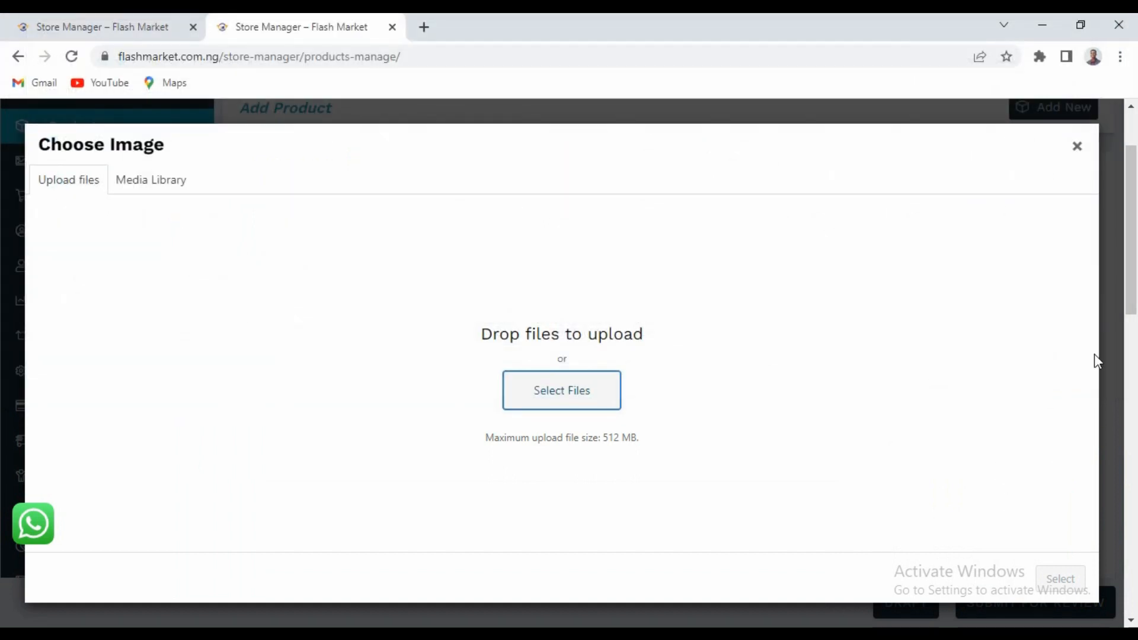
click(1076, 146)
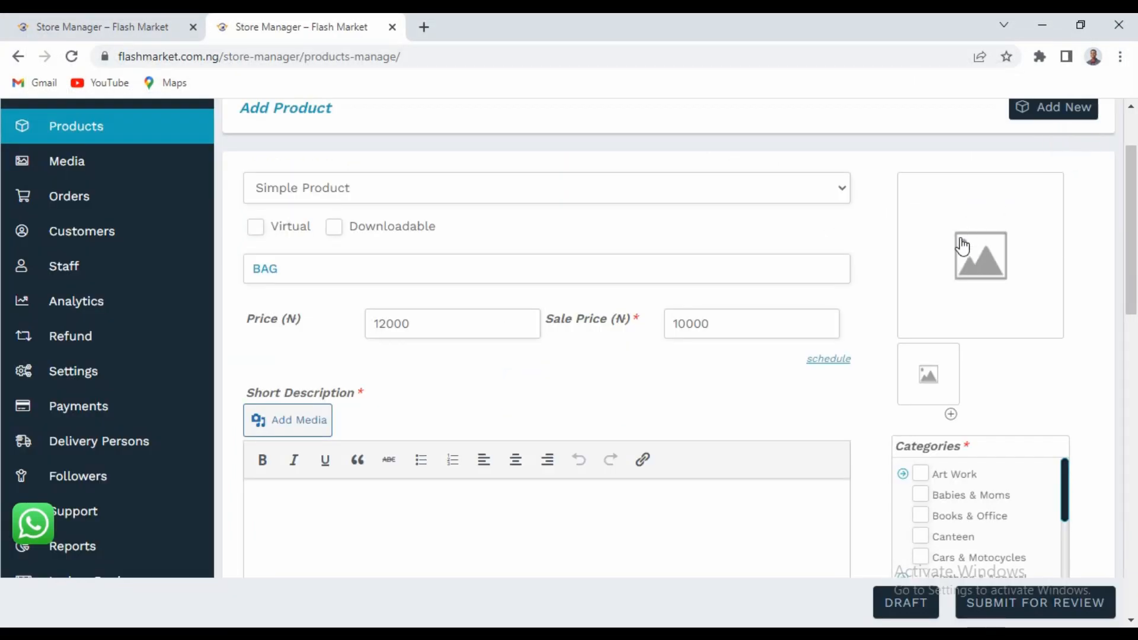
Upload the image IMG-20230116-WA0067 from the BLUETOOTH folder in Documents for the product's main picture.
click(966, 235)
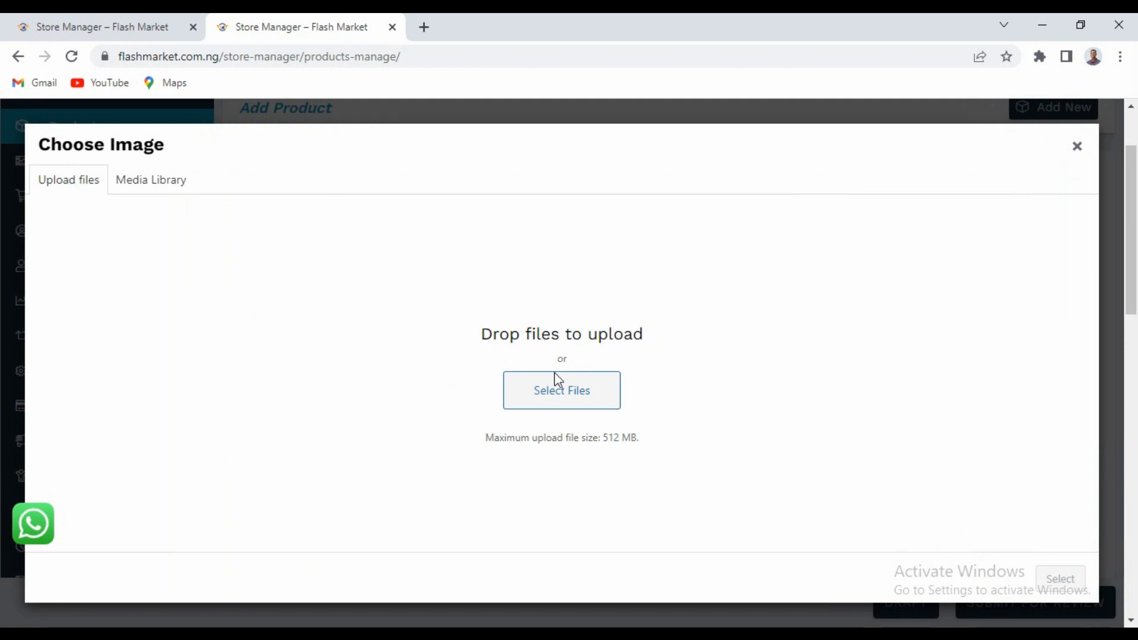
click(558, 397)
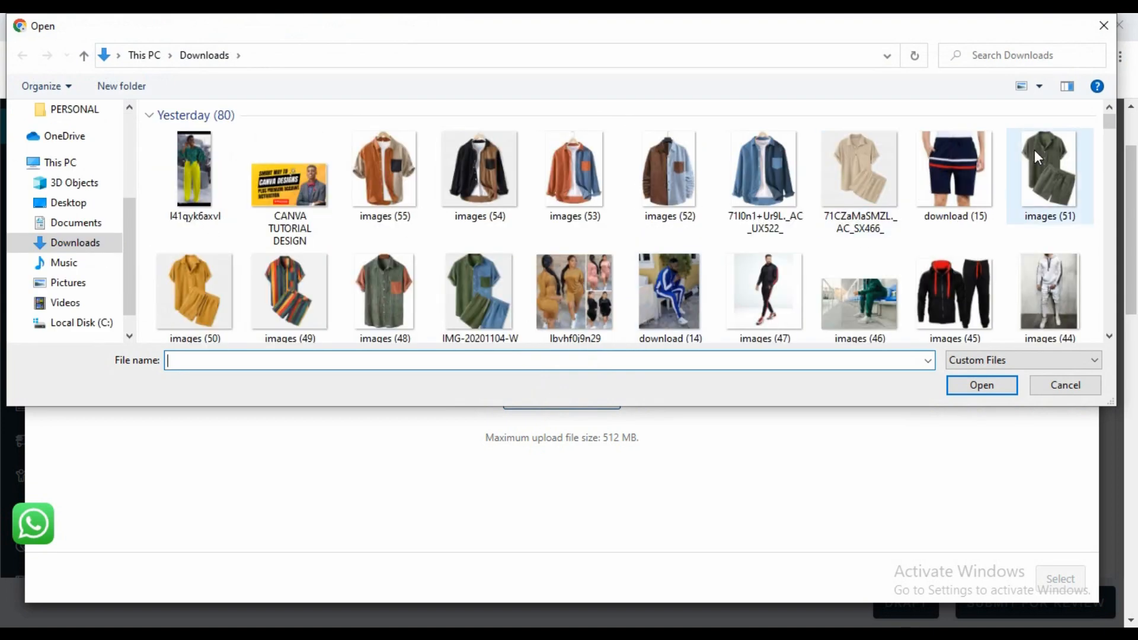
click(90, 223)
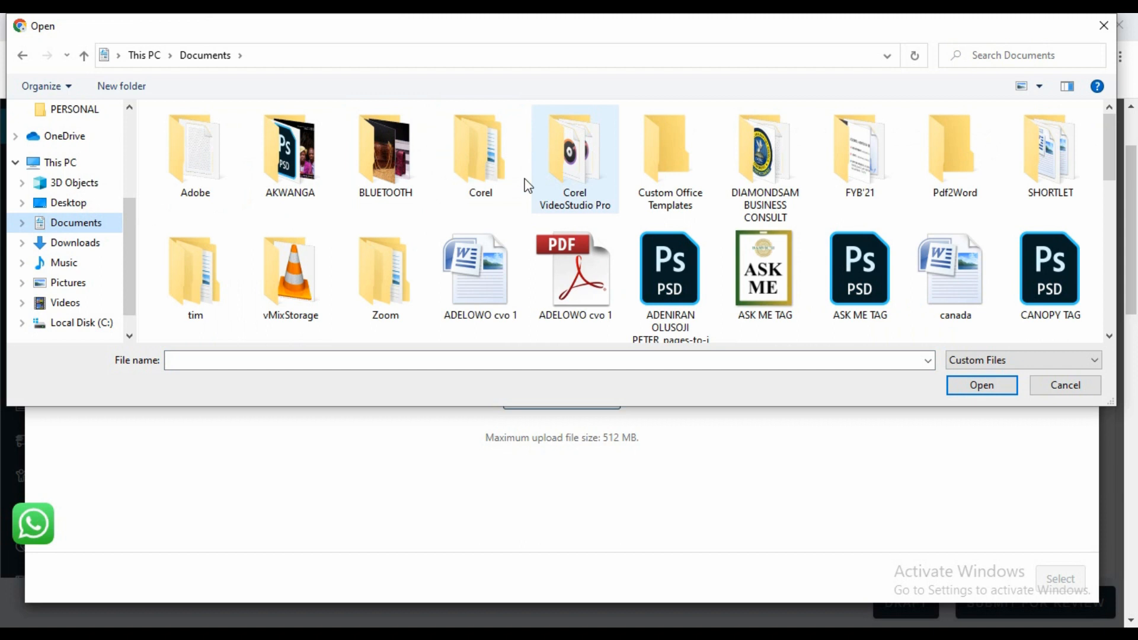
double_click(389, 161)
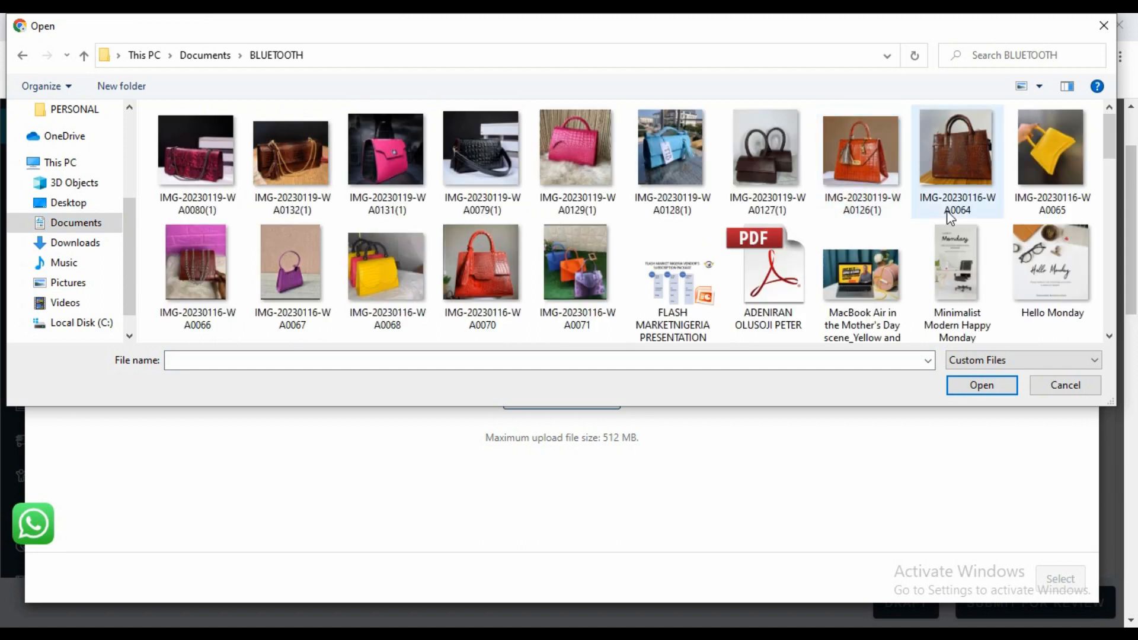
mouse_move(1110, 144)
mouse_down()
mouse_move(1110, 185)
mouse_move(1100, 148)
mouse_up()
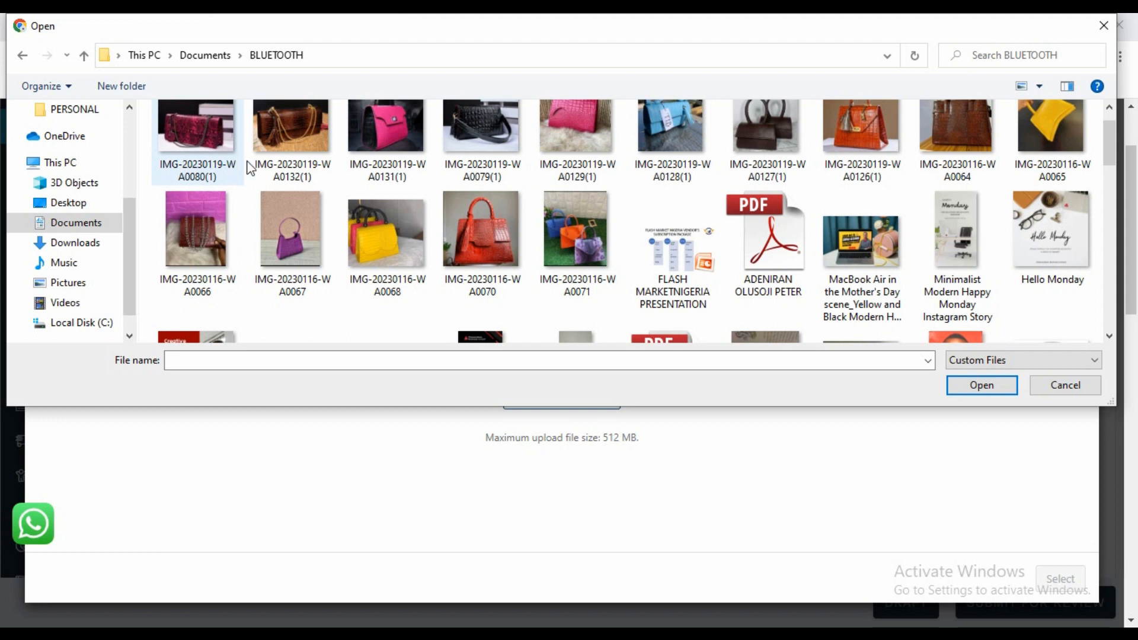
click(296, 240)
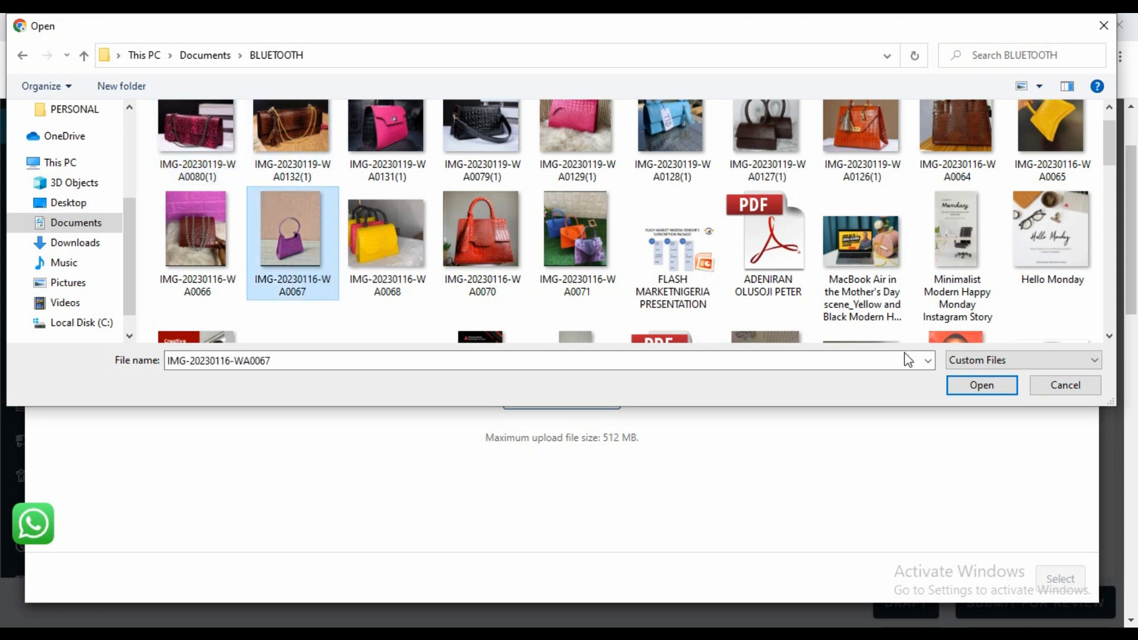
click(972, 386)
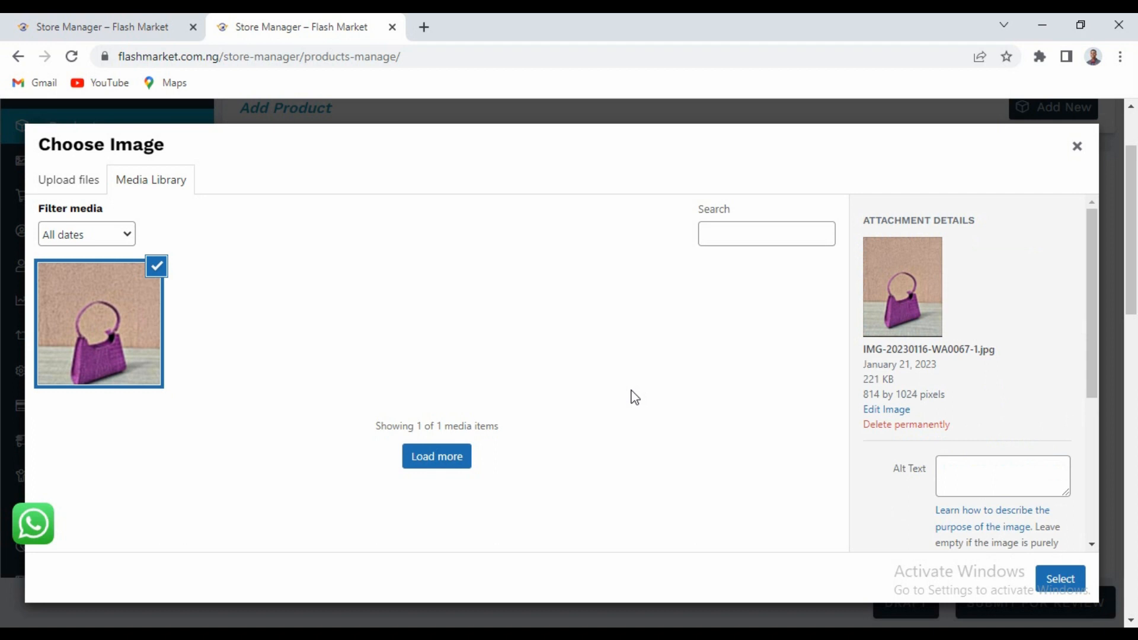
Upload the two images IMG-20230119-WA0080(1) and IMG-20230119-WA0132(1) together to the media library.
click(57, 181)
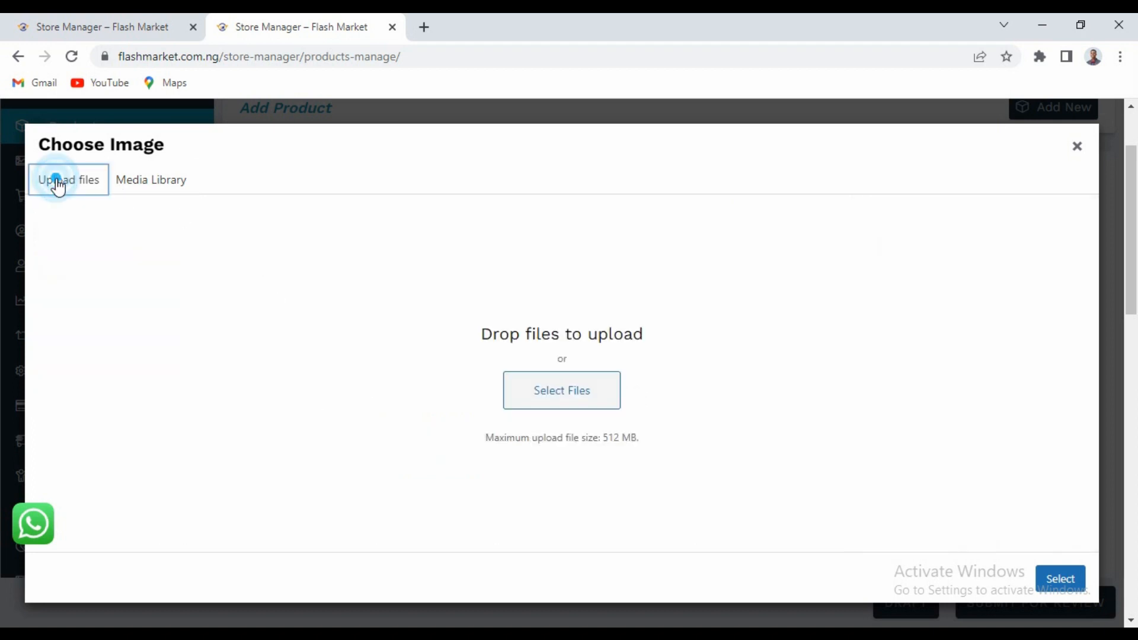
click(145, 183)
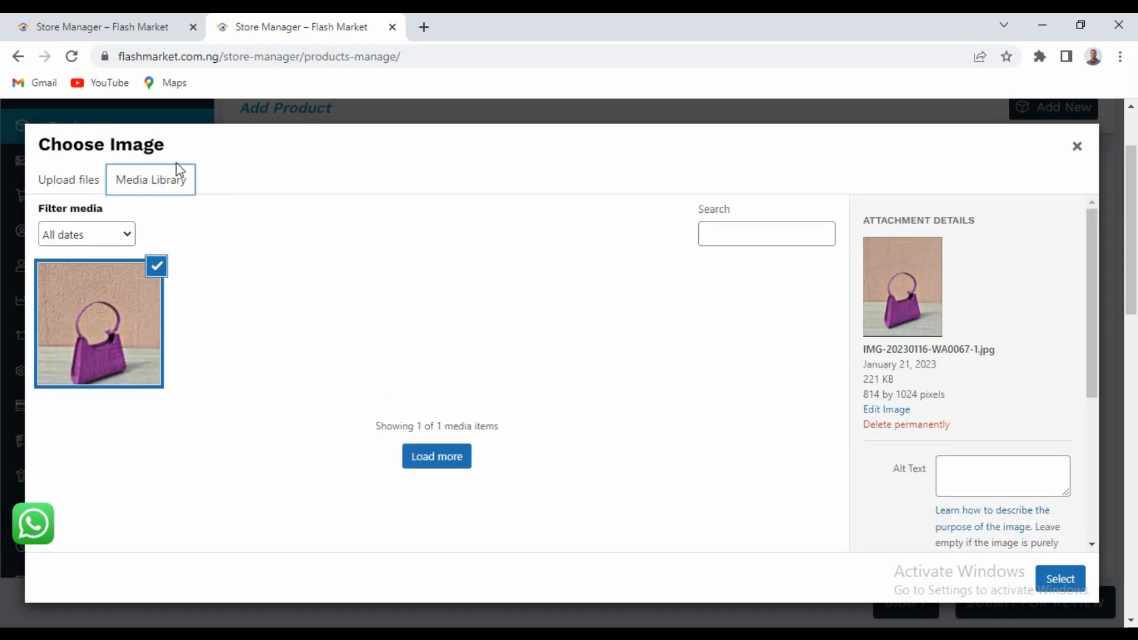
click(69, 181)
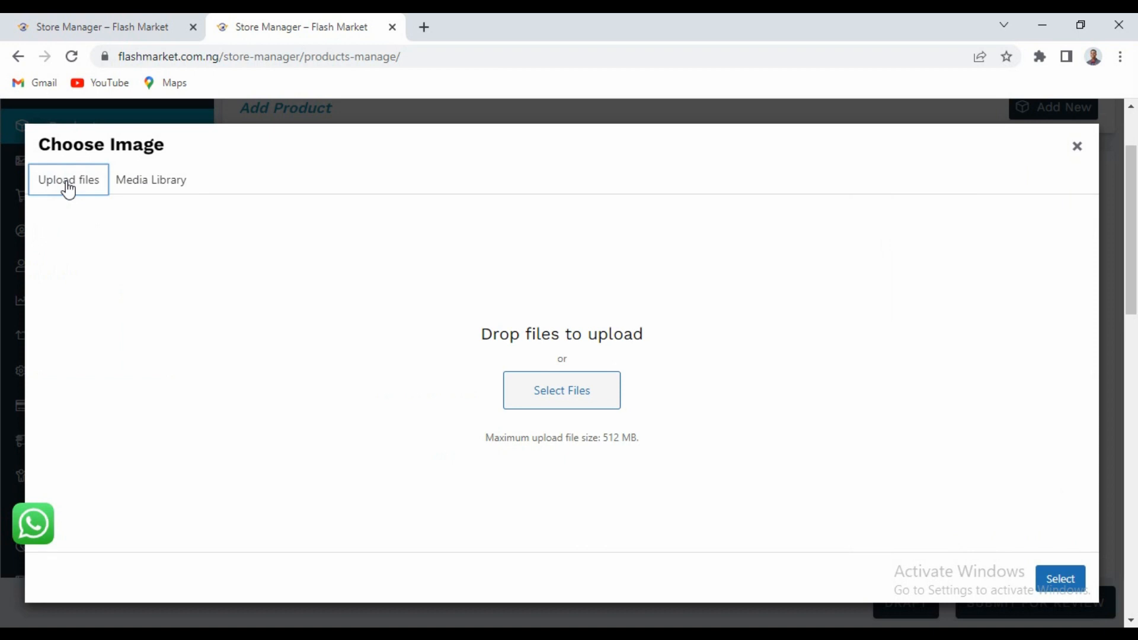
click(582, 384)
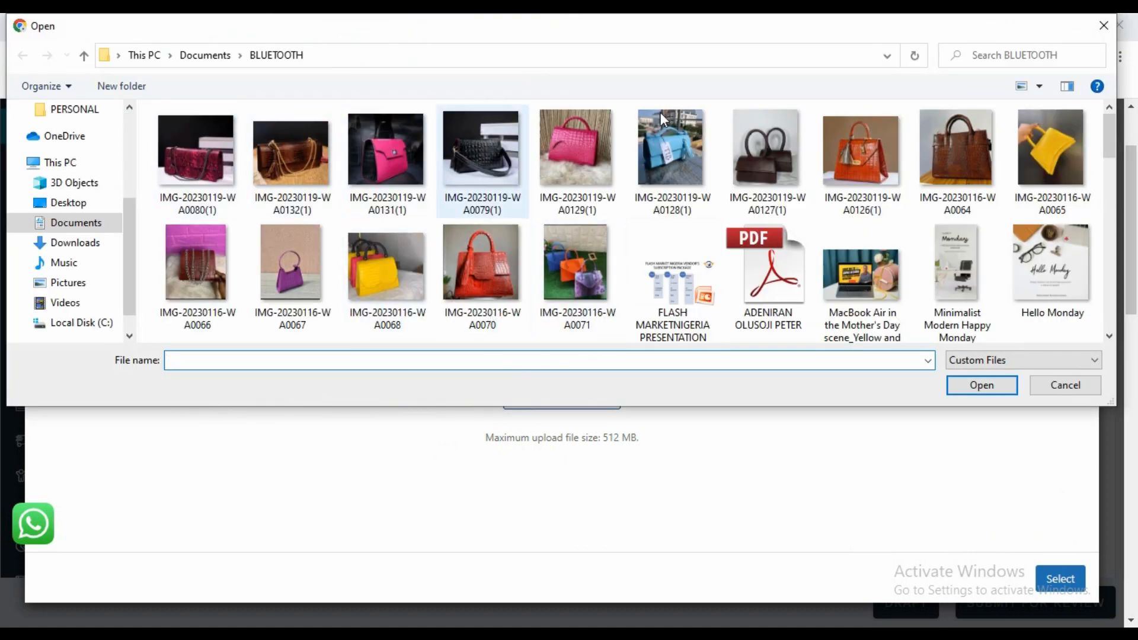
click(230, 173)
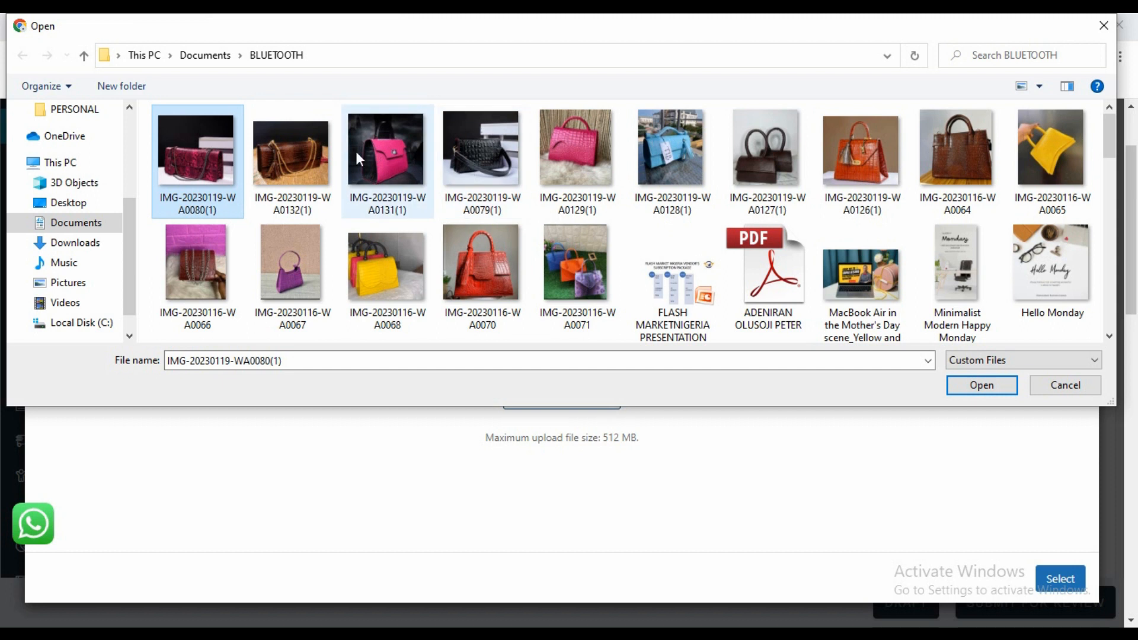
ctrl+click(304, 152)
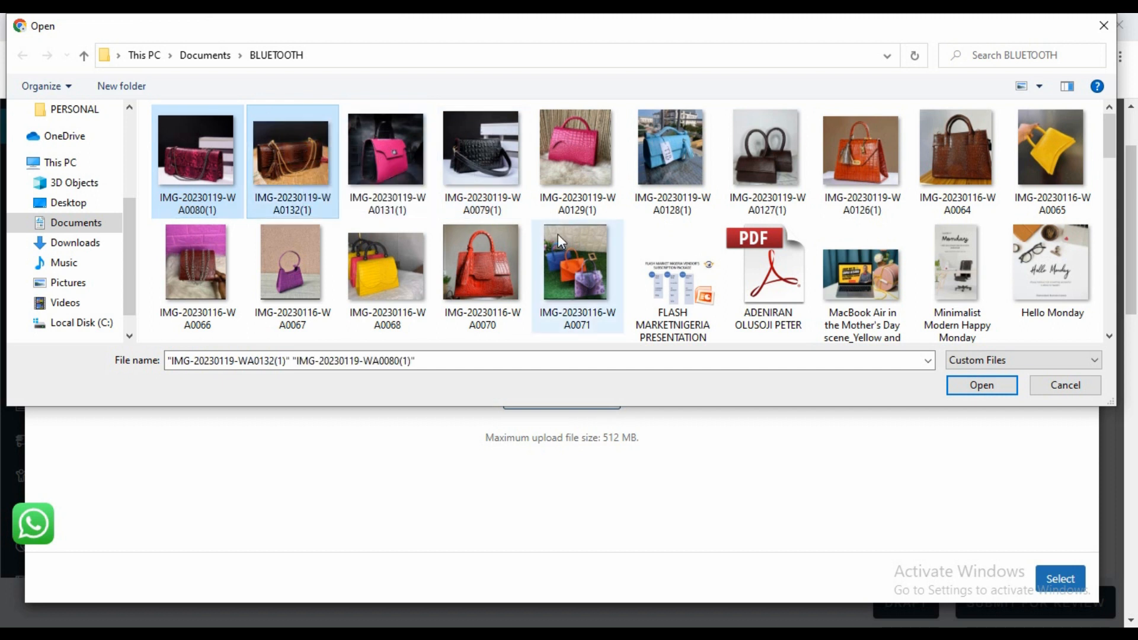
click(971, 385)
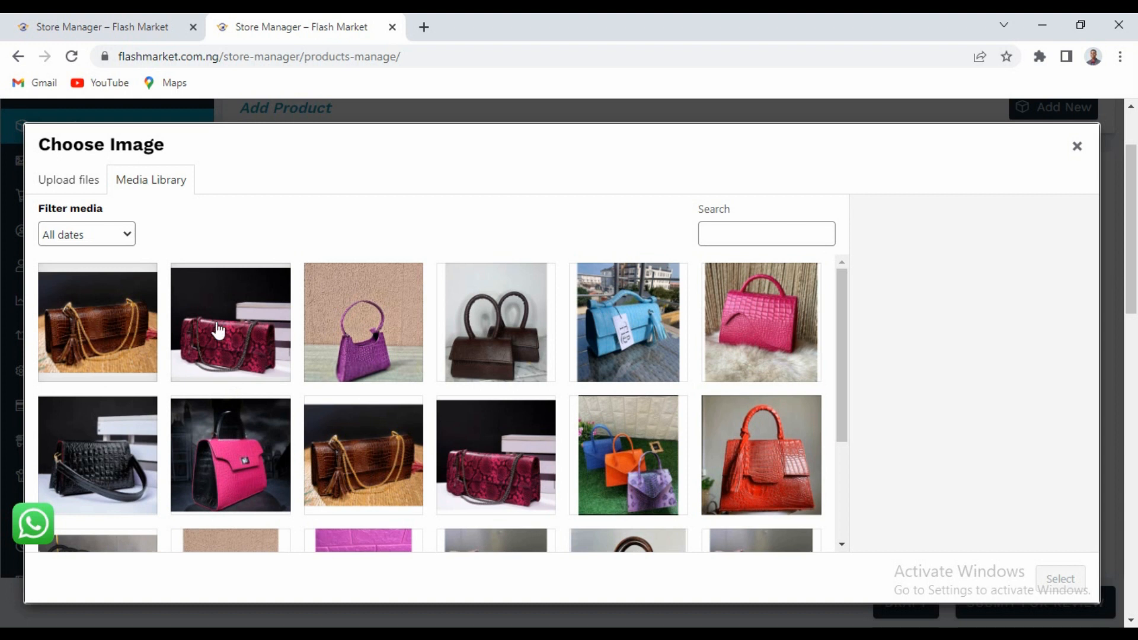
Set the light-blue handbag picture from the media library as the product's main image.
click(354, 337)
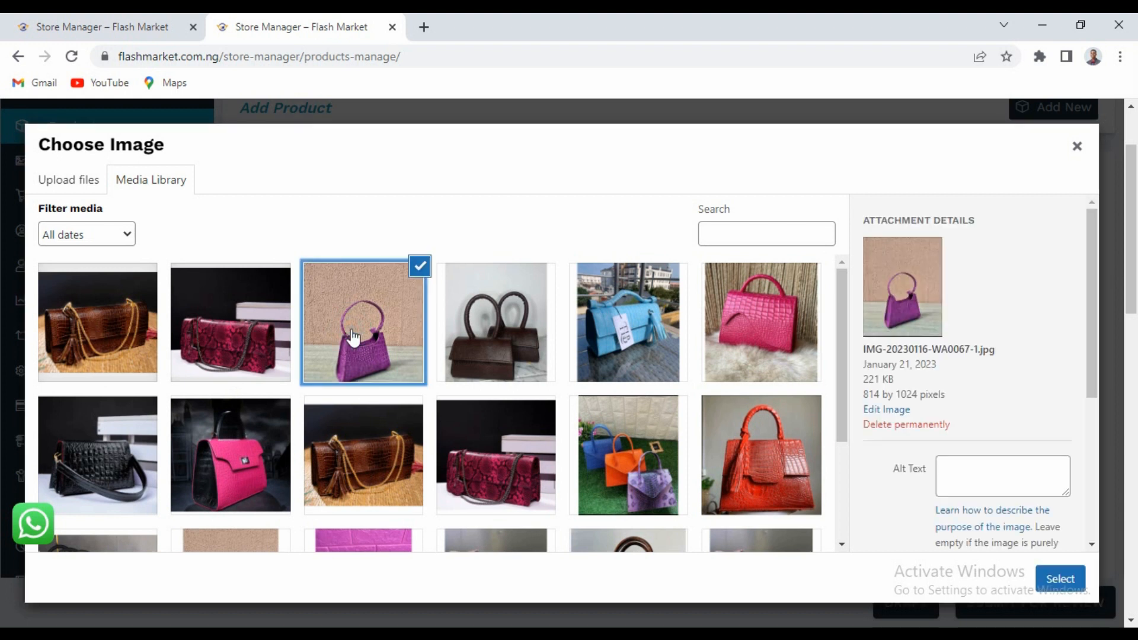
click(482, 333)
click(545, 335)
click(596, 339)
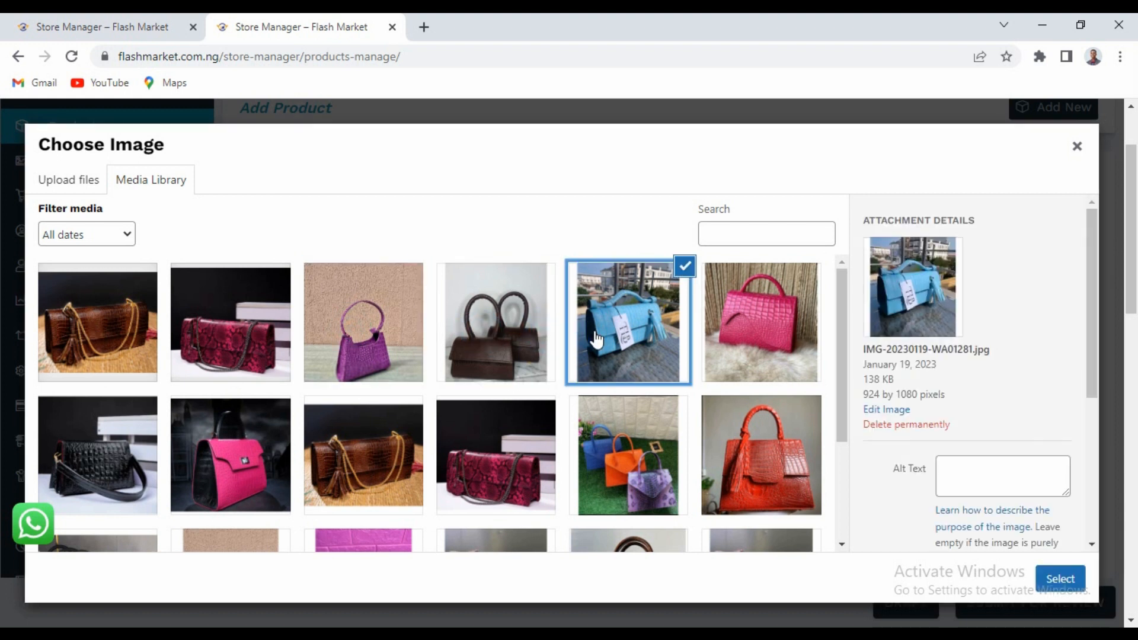
click(1054, 580)
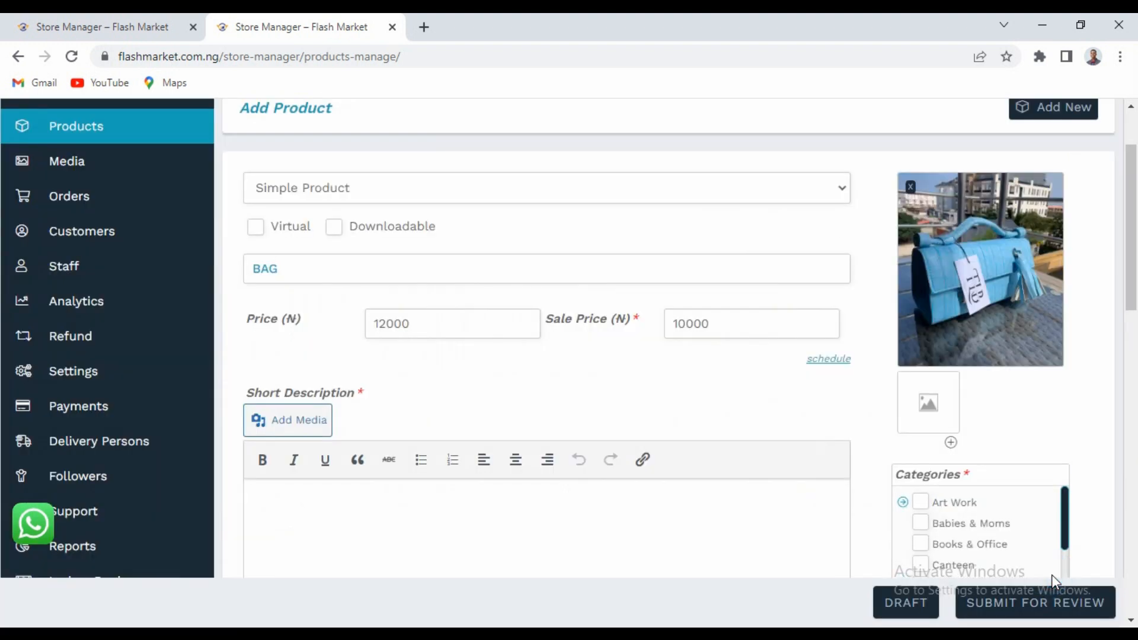
Add the pink handbag picture IMG-20230119-WA01291.jpg from the media library to the product's gallery.
drag(1131, 225, 1133, 290)
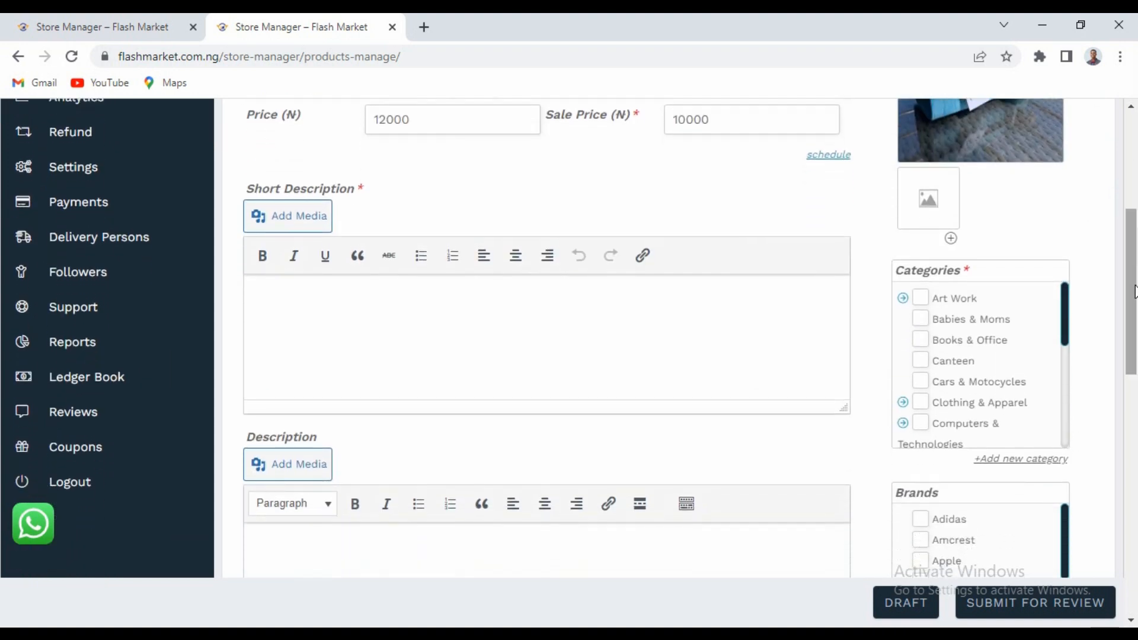
scroll(1133, 291, up, 4)
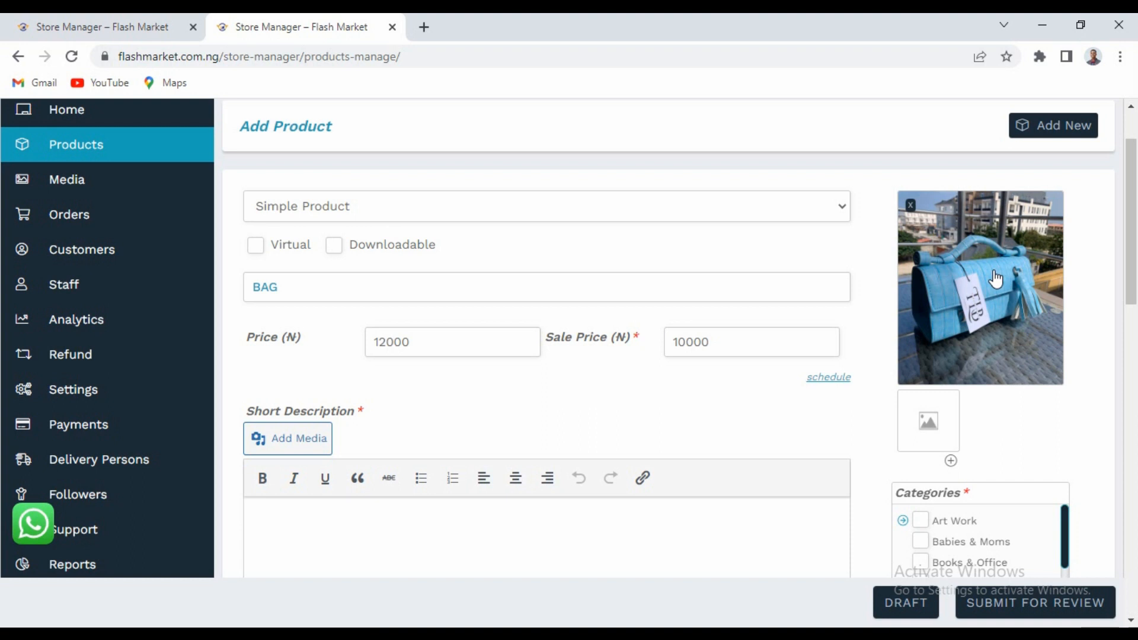
click(928, 423)
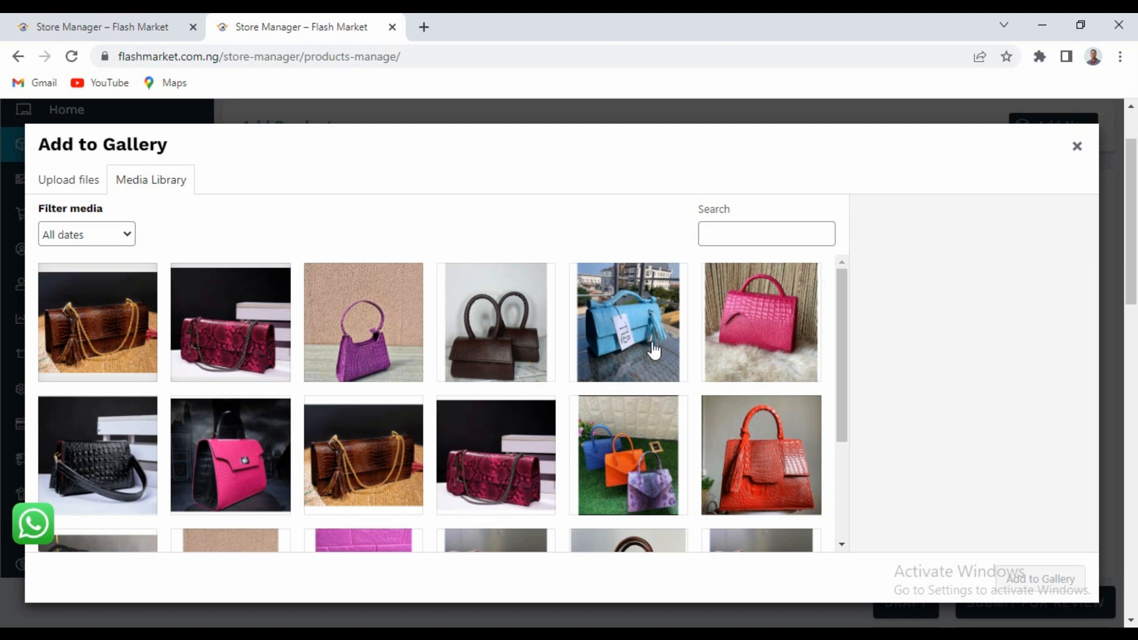
click(760, 320)
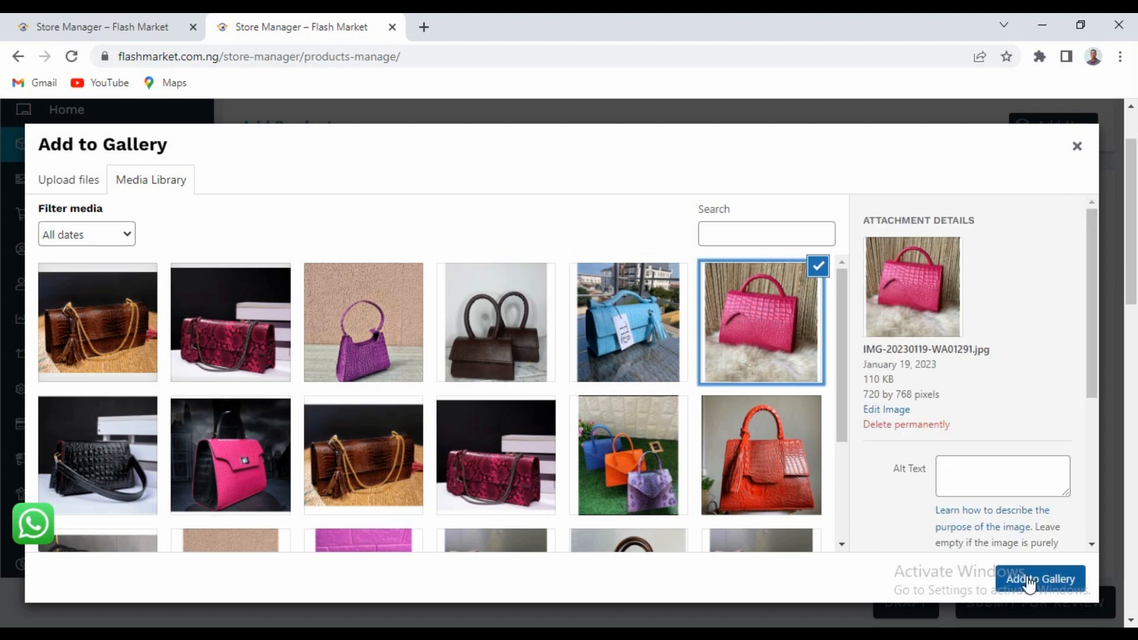
click(1028, 579)
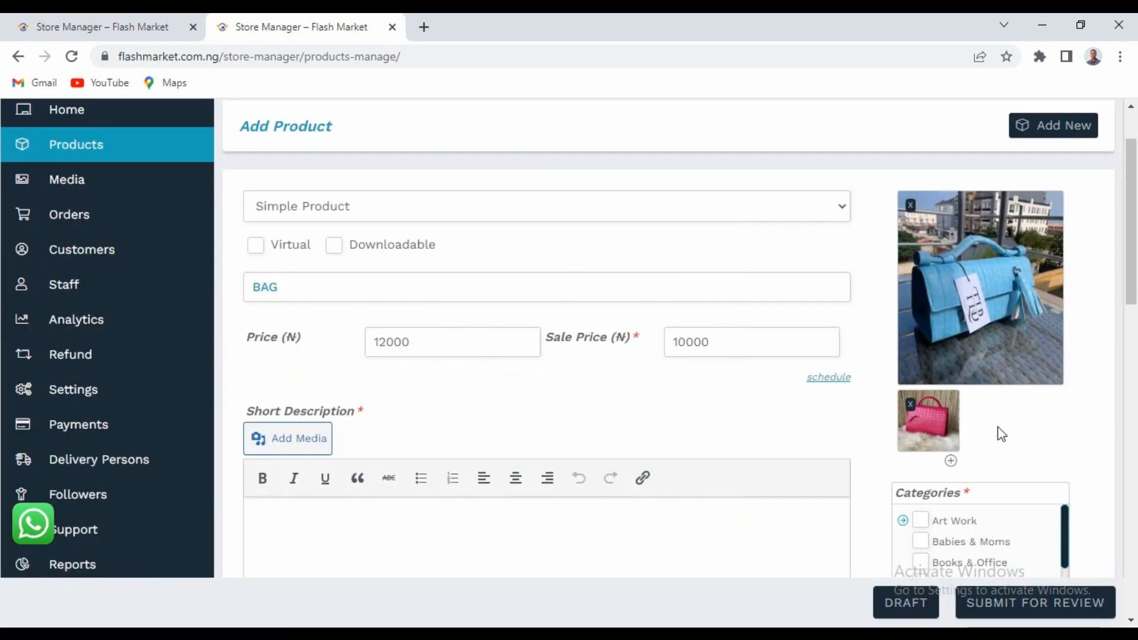
Add a second gallery image slot and delete that empty slot again.
click(951, 461)
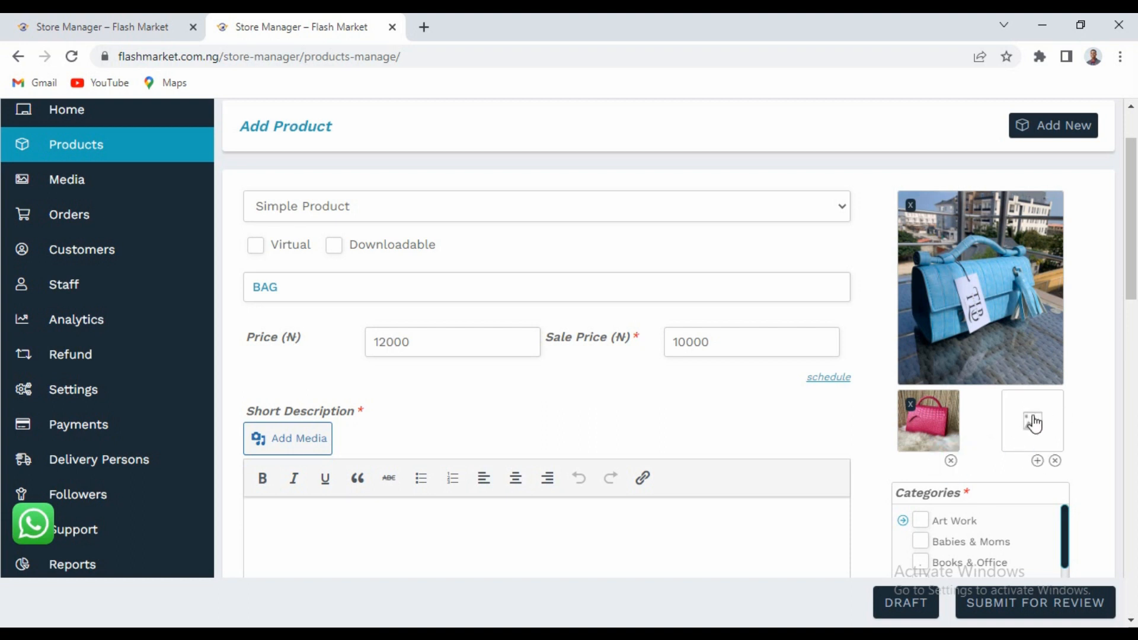
click(1055, 461)
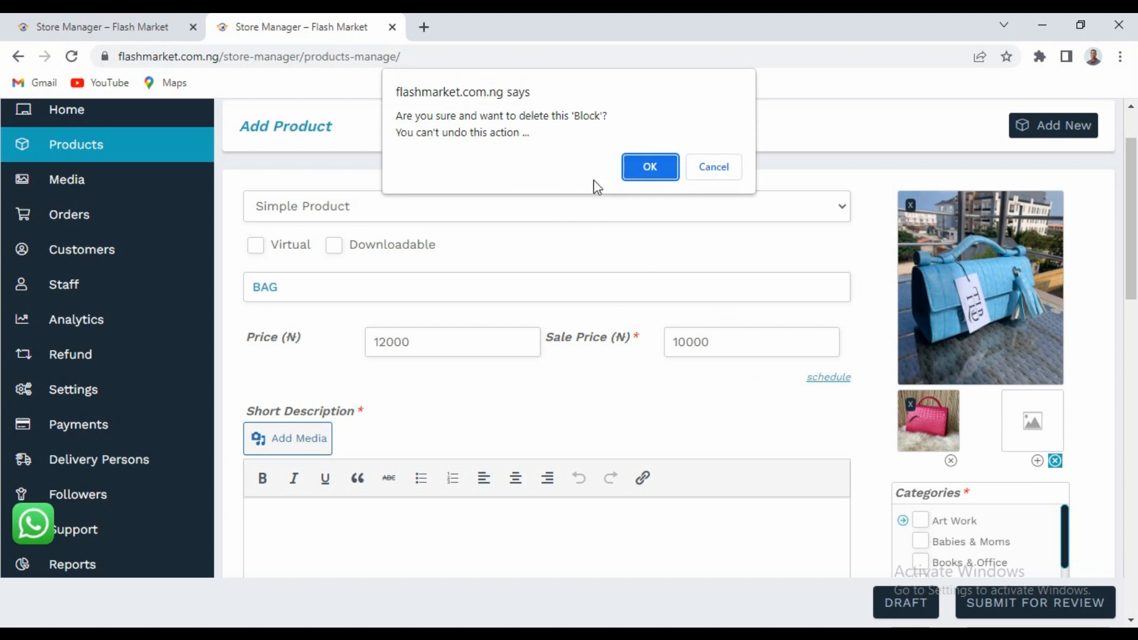
click(652, 166)
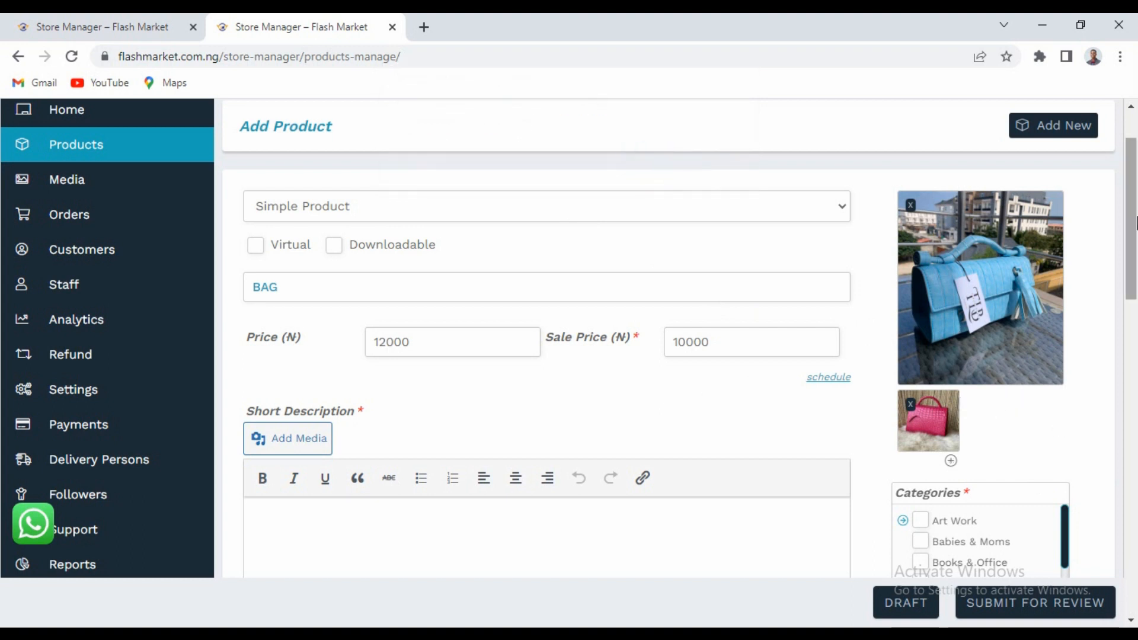
Write the short description as dashed lines reading "FEMALE BAG" and "LEATHER MATERIA".
scroll(1135, 224, down, 5)
scroll(1136, 224, up, 1)
click(448, 308)
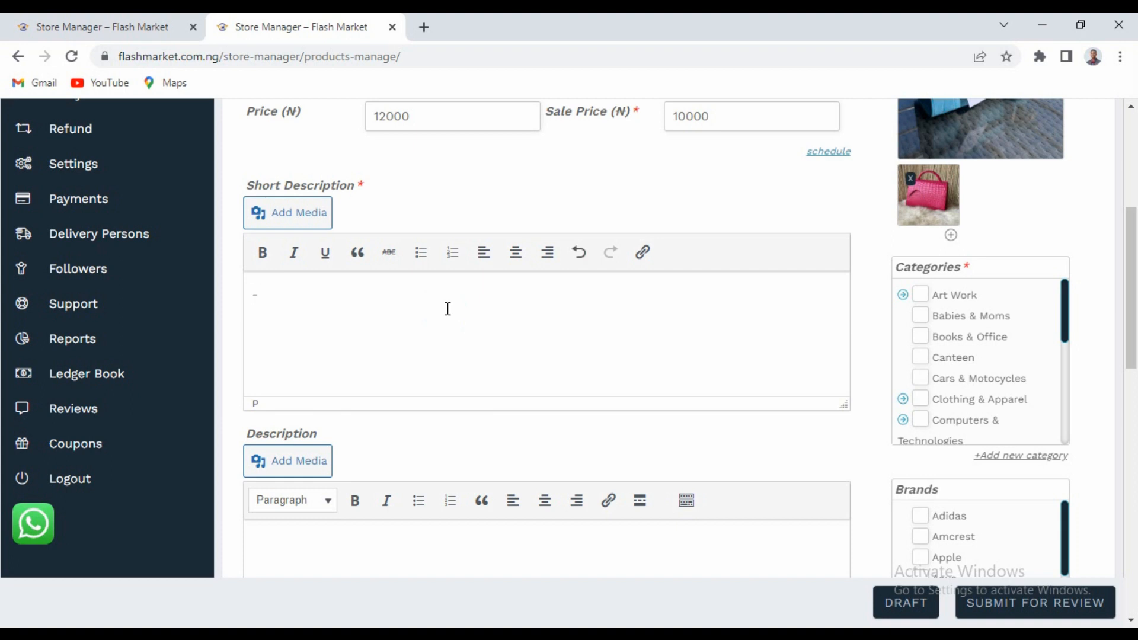
text(MAL)
text(E BAG -)
text( LEATHER)
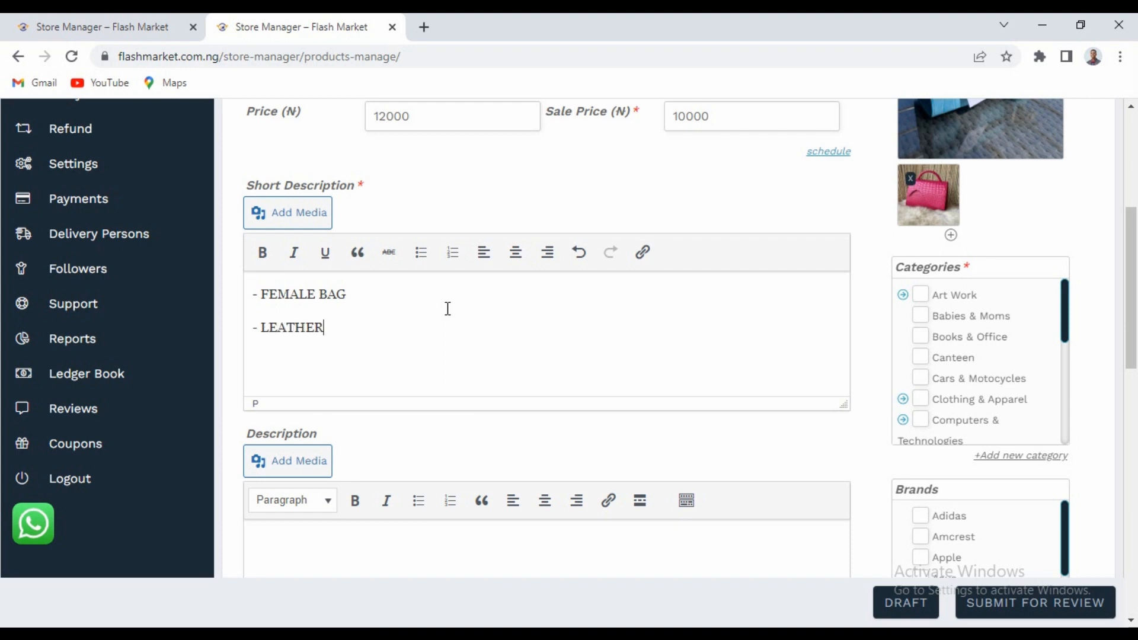
text( MATER)
Expand the Clothing & Apparel category and assign the product to its Bags subcategory.
mouse_move(1070, 307)
mouse_down()
mouse_move(1051, 406)
mouse_move(1055, 295)
mouse_move(1051, 314)
mouse_up()
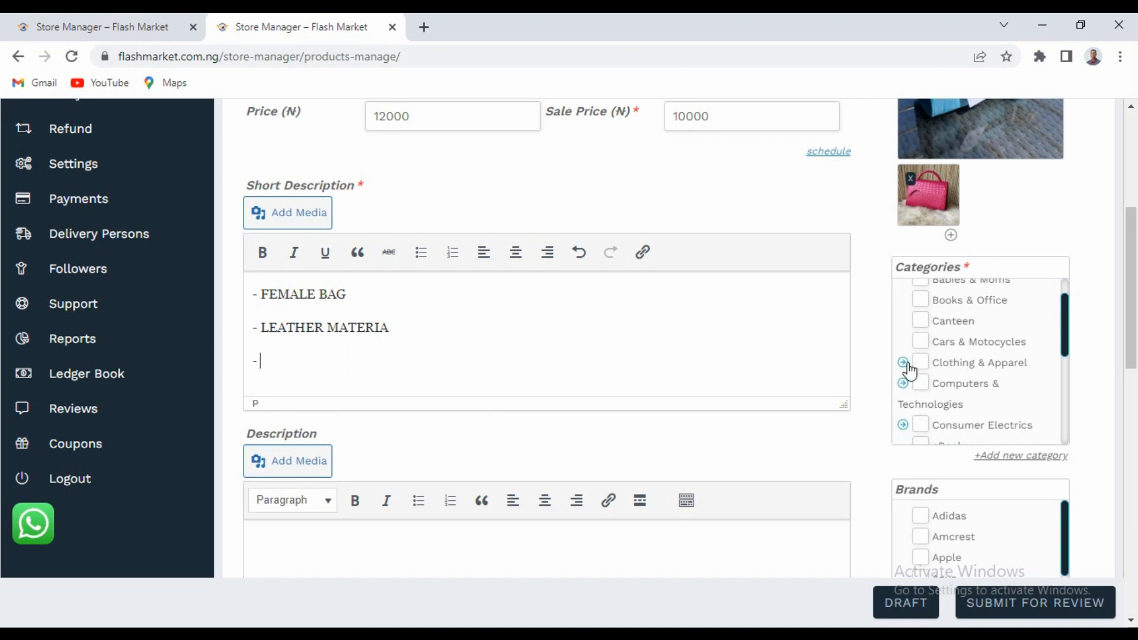
click(903, 363)
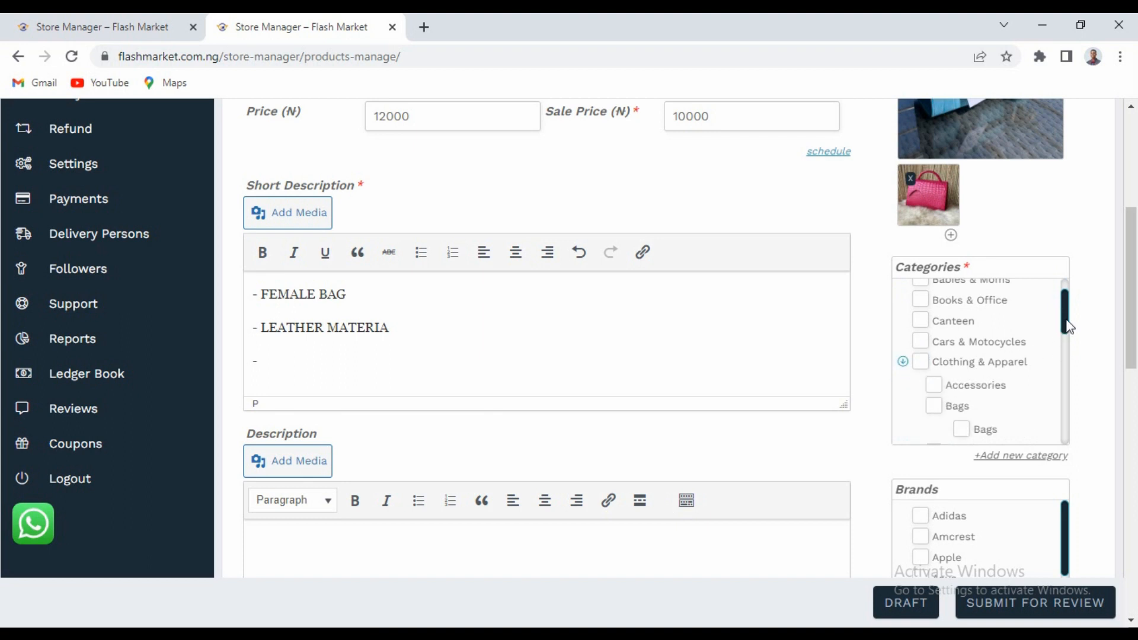
drag(1065, 322, 1065, 338)
click(934, 346)
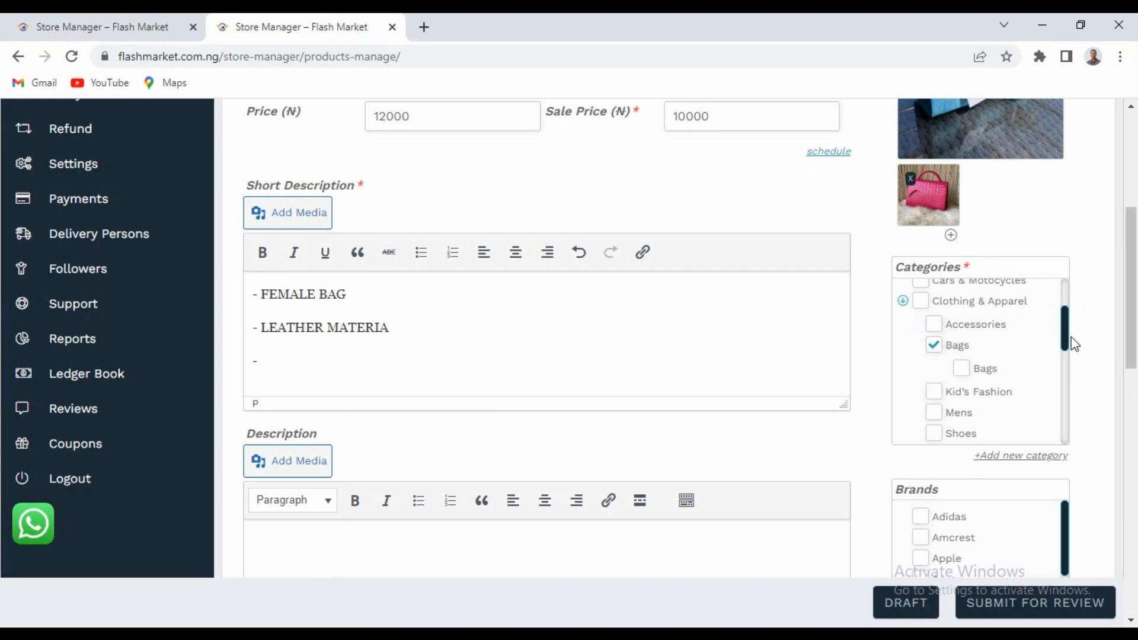
Look through the remaining product categories, expanding the Garden & Kitchen and Health & Beauty subcategories.
drag(1068, 345, 1046, 435)
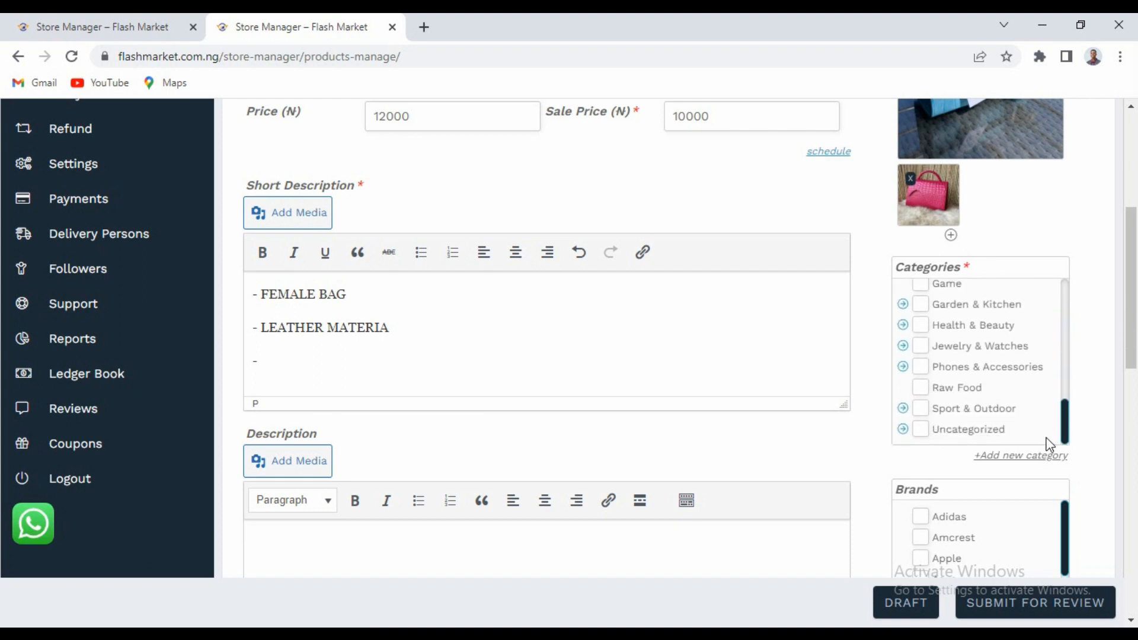
drag(1060, 414, 1064, 299)
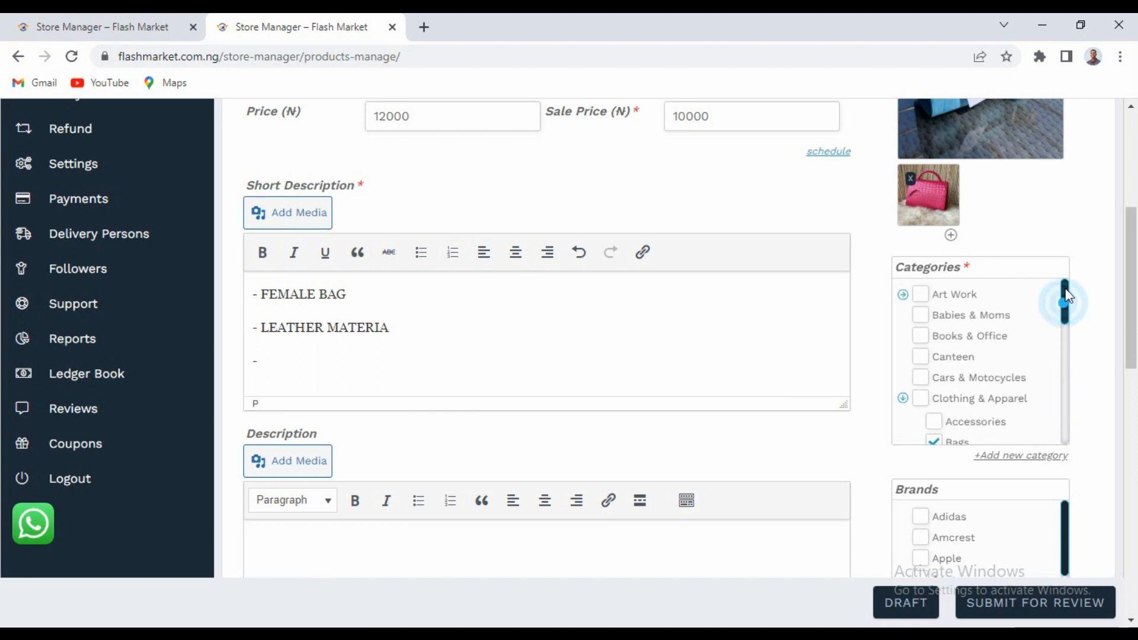
drag(1064, 293, 1064, 413)
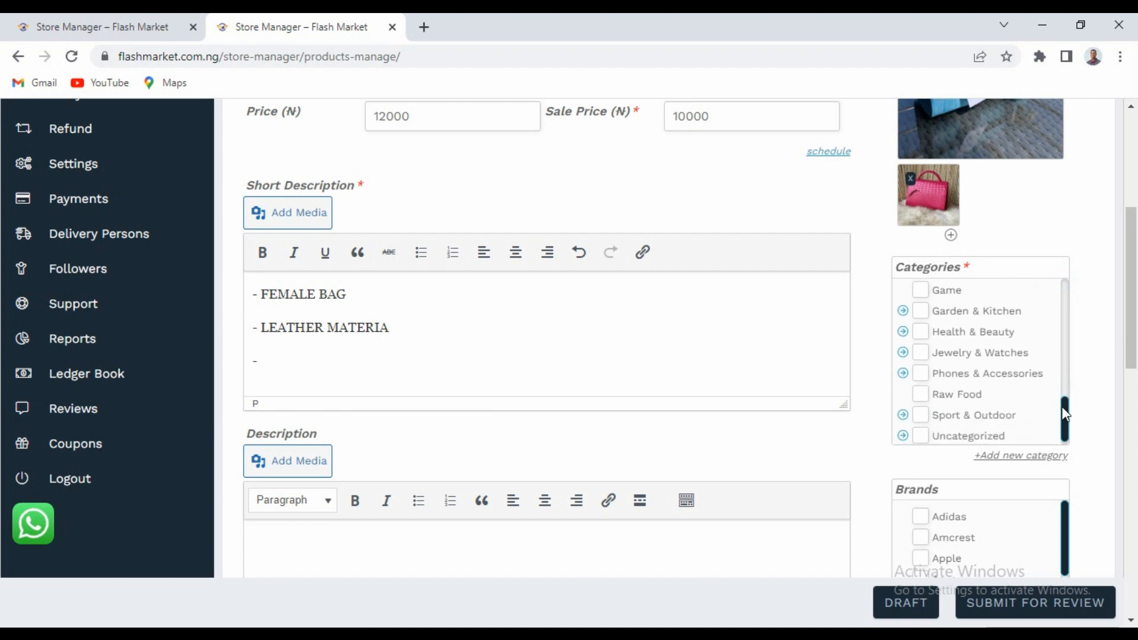
click(903, 308)
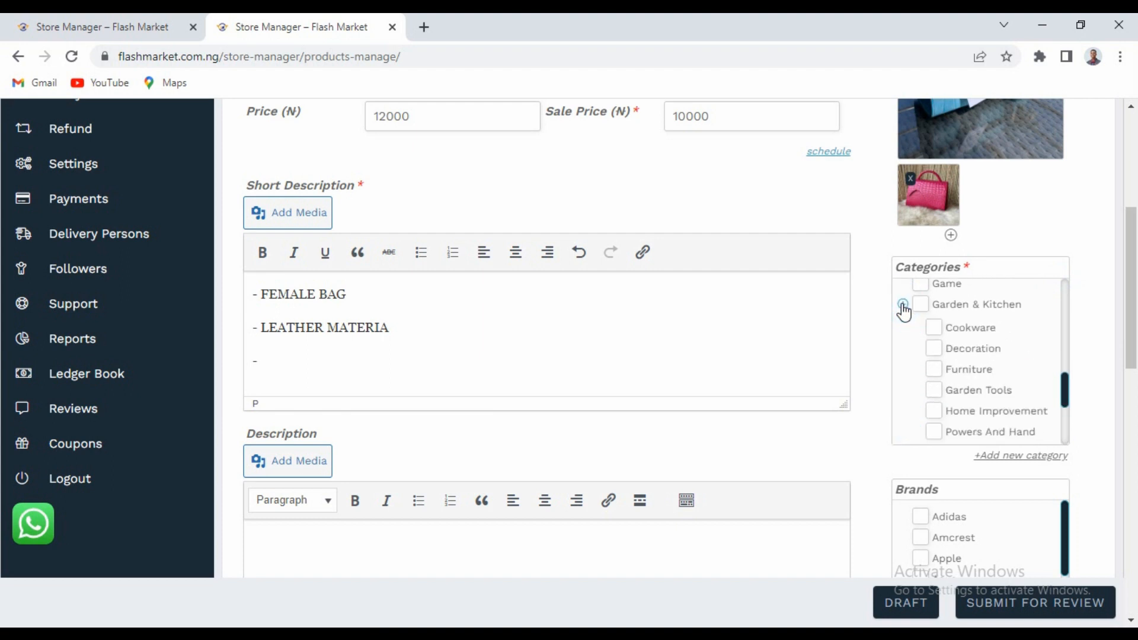
drag(1063, 388, 1071, 435)
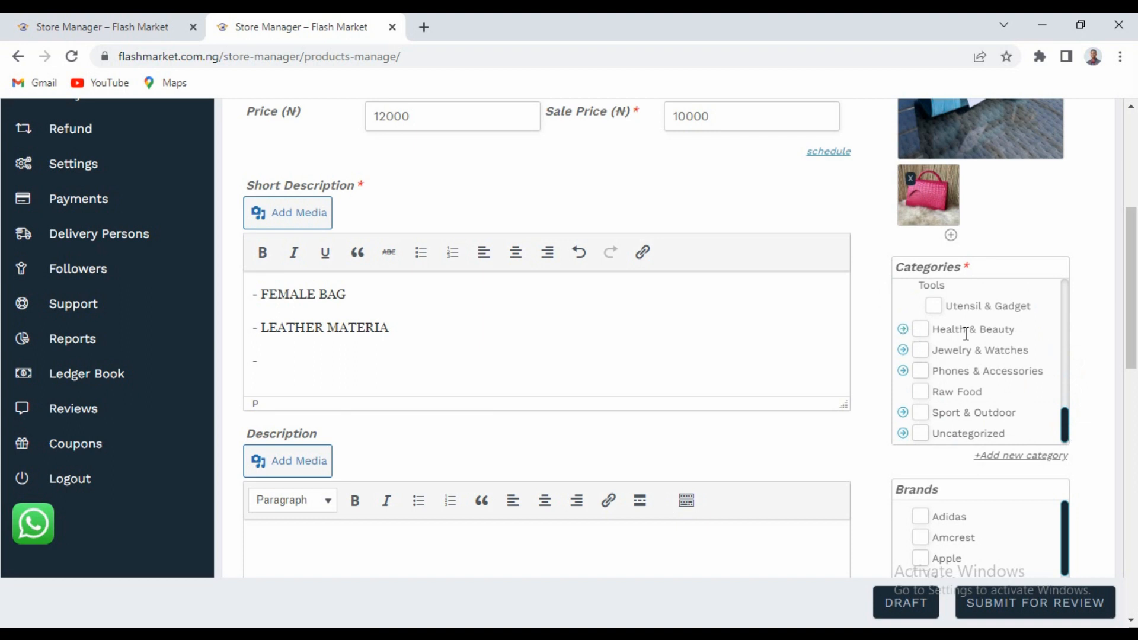
click(903, 329)
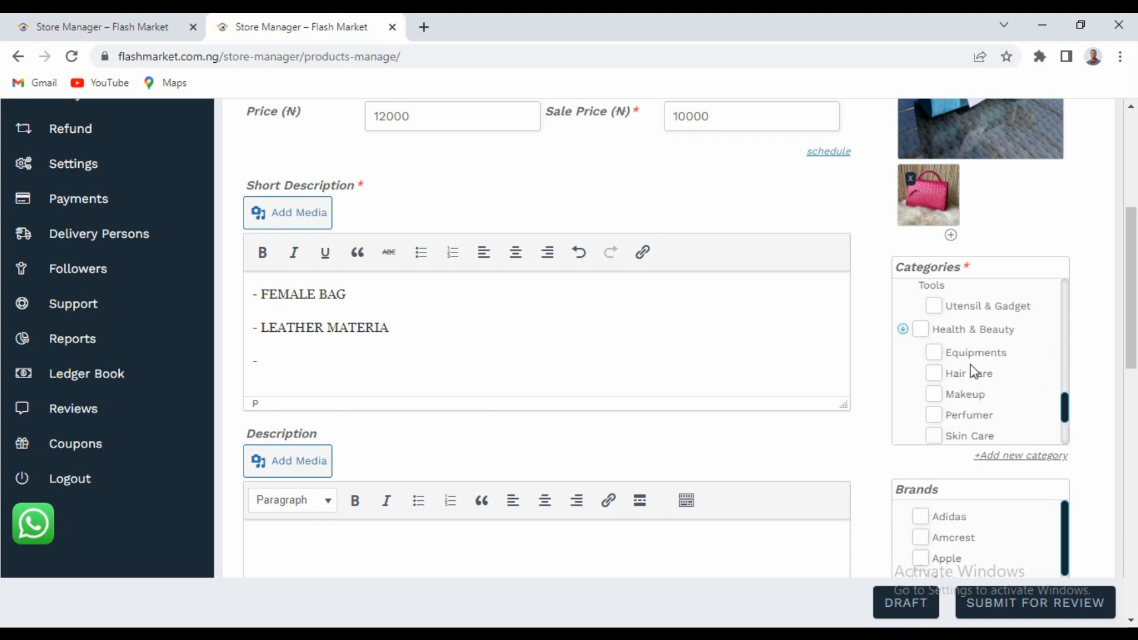
drag(1069, 414, 1068, 431)
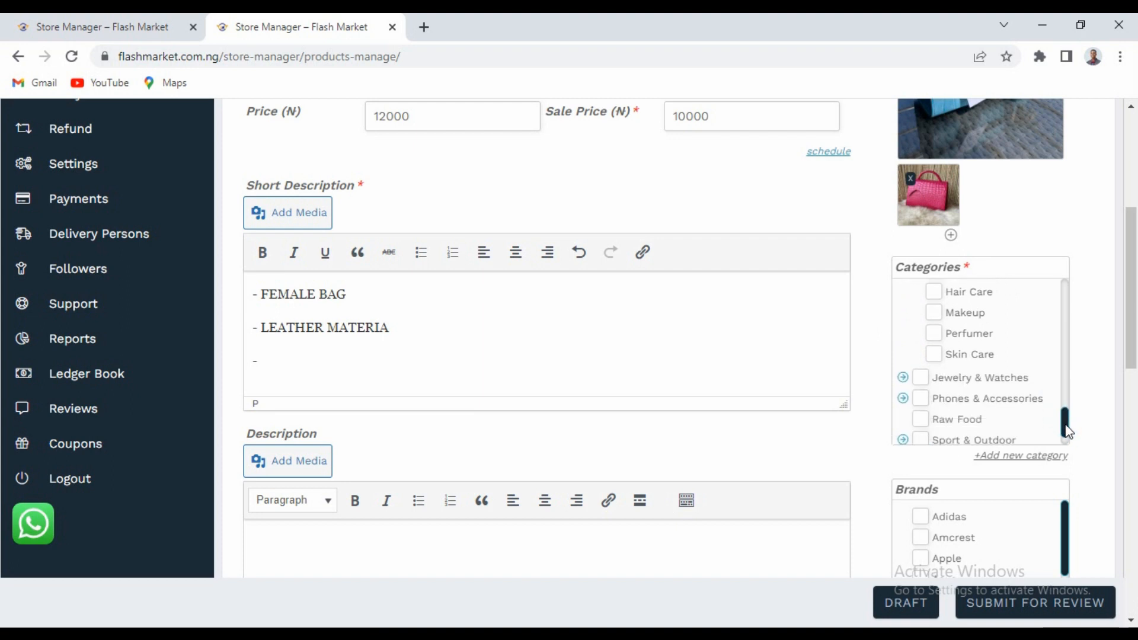
Start a new product category and name it "wears".
click(1028, 457)
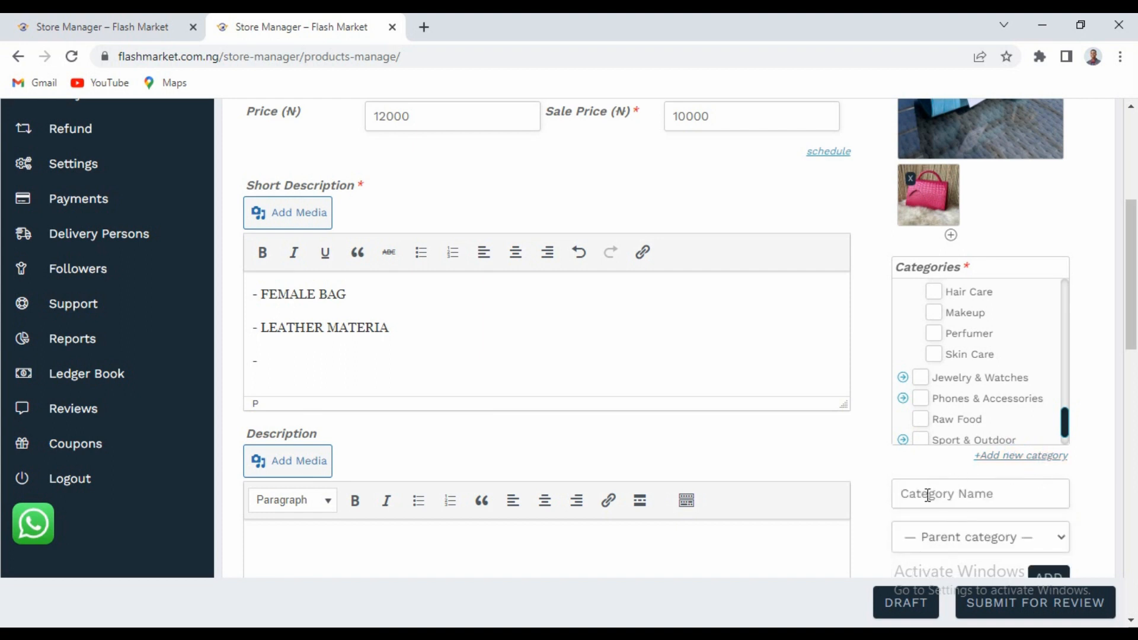
click(961, 494)
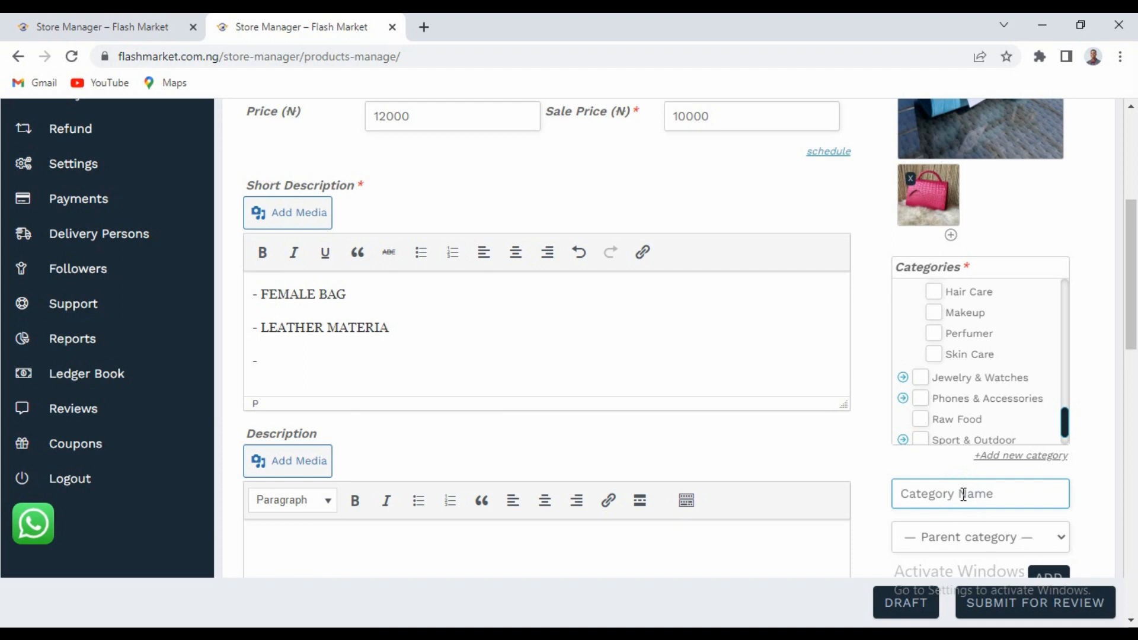
text(WEARS)
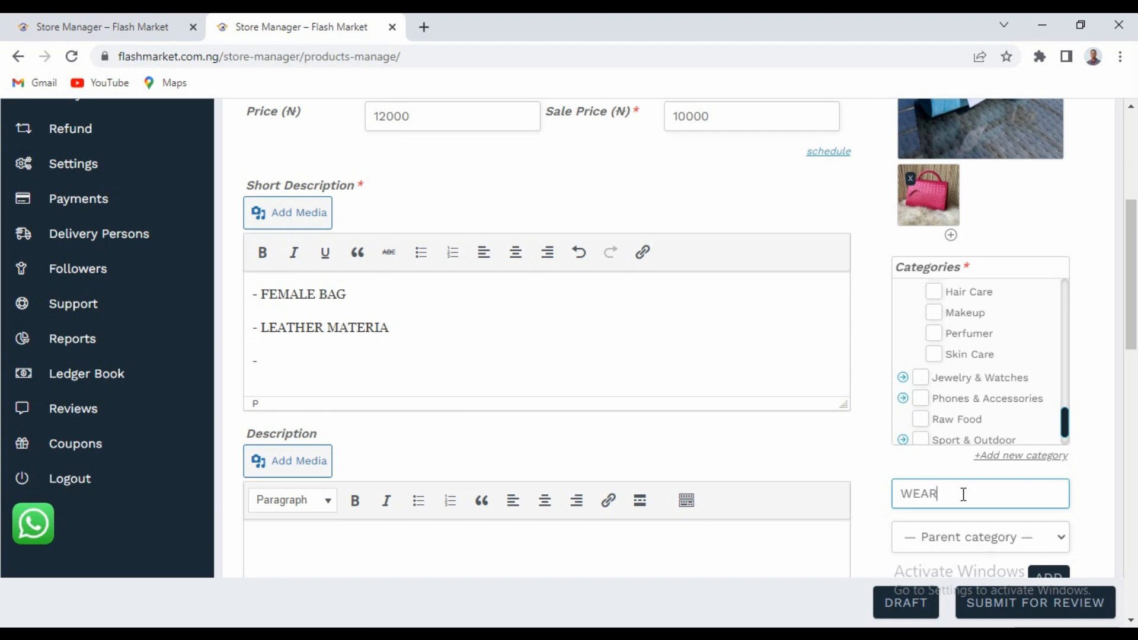
key(BackSpace)
key(BackSpace)
key(BackSpace)
key(BackSpace)
key(BackSpace)
text(wears)
Set Womens as the new category's parent and add the category.
click(967, 538)
click(967, 539)
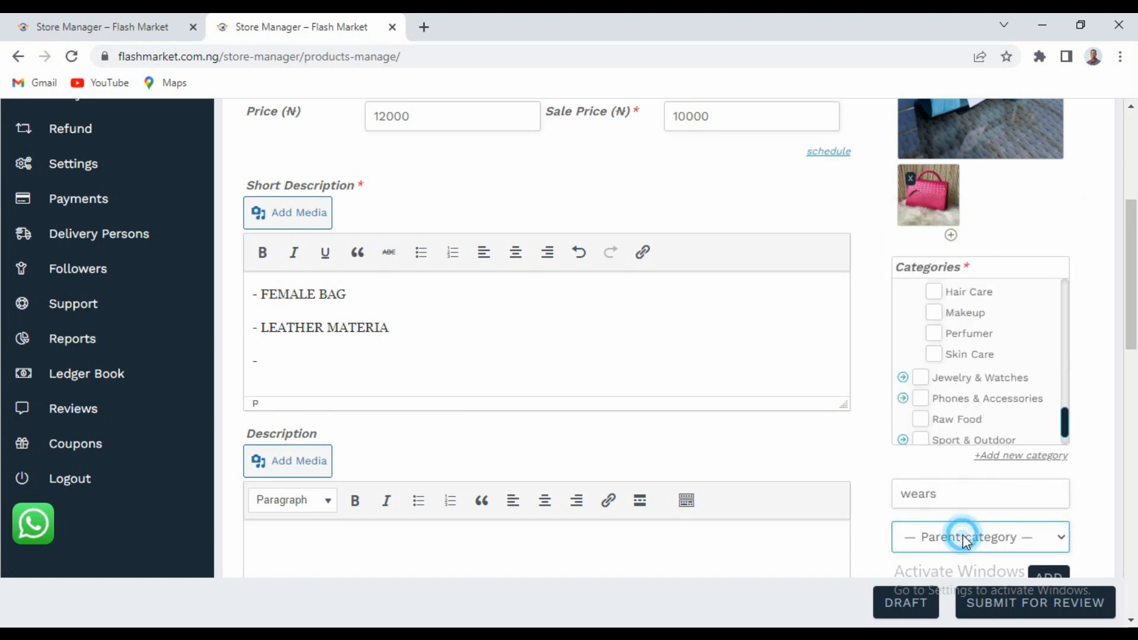
click(963, 535)
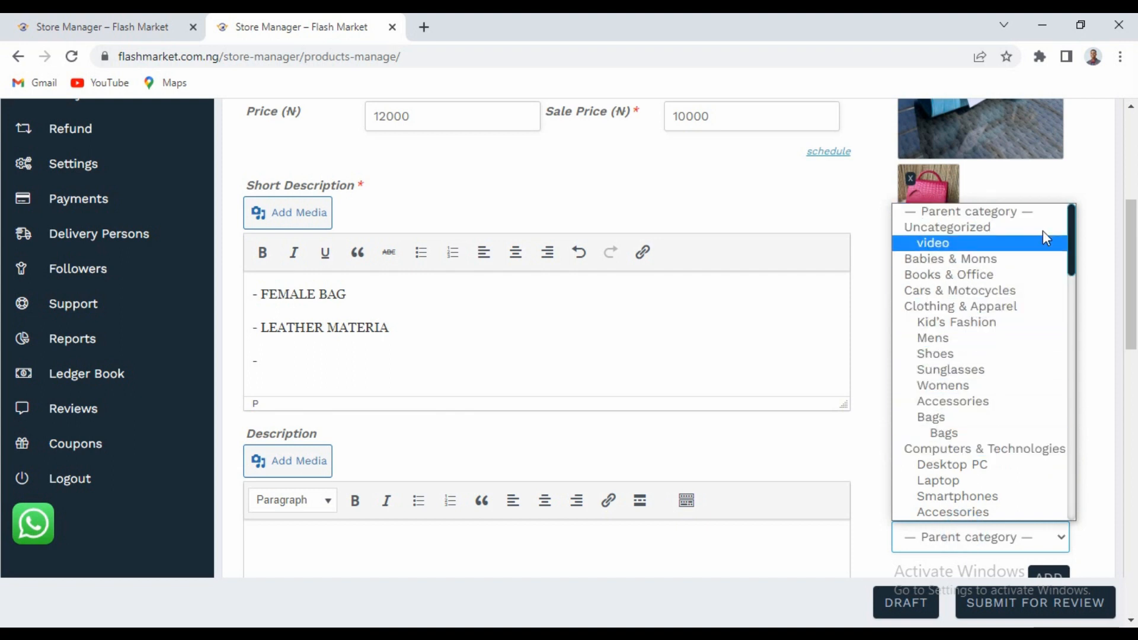
drag(1070, 251, 1068, 269)
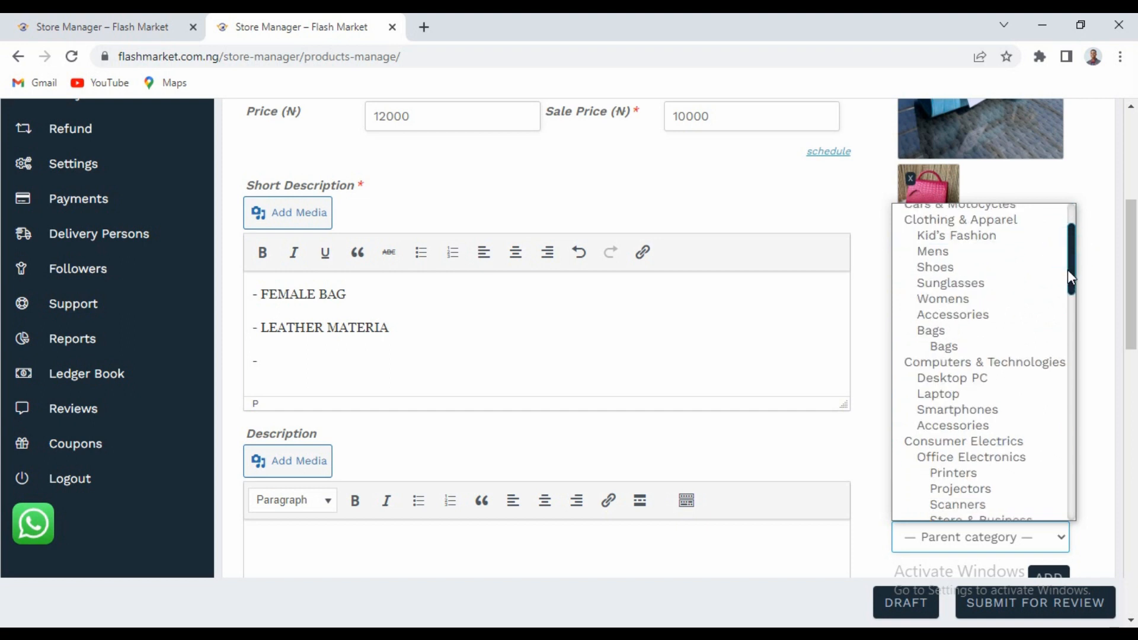
click(933, 297)
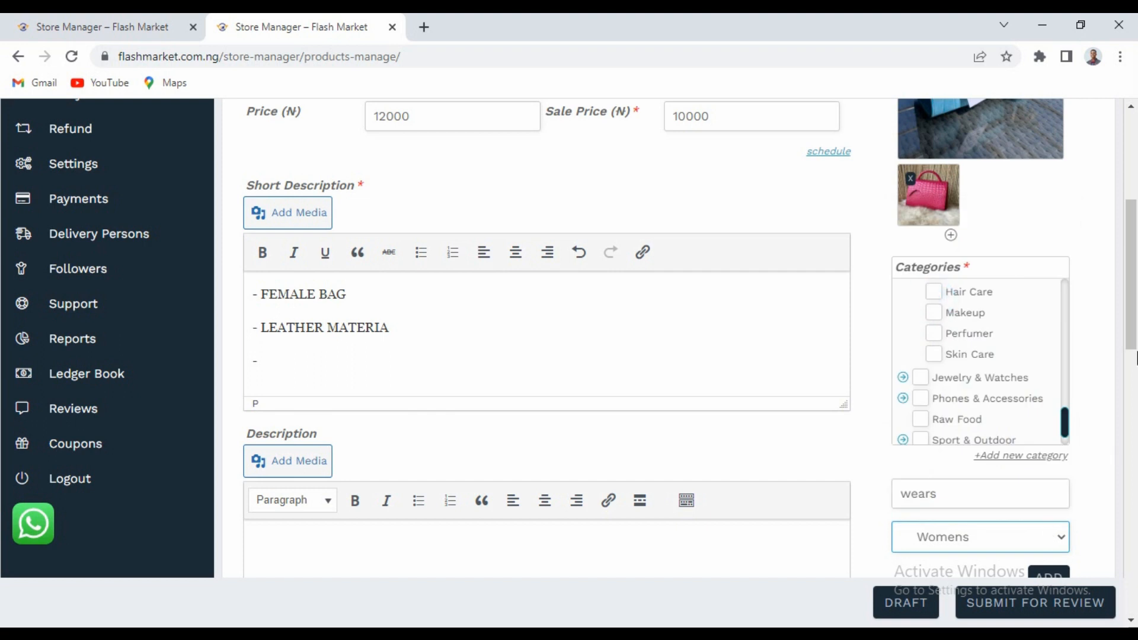
drag(1125, 327, 1130, 373)
click(1047, 448)
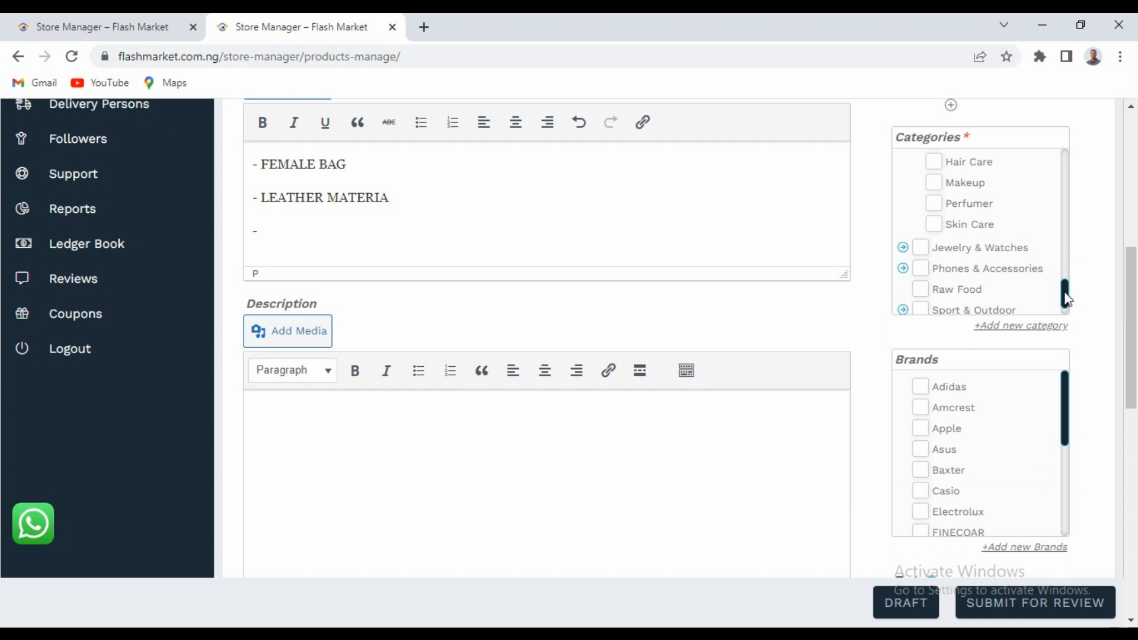
Check the new wears entry in the category list, collapse Clothing & Apparel and review the other categories.
drag(1064, 290, 1061, 153)
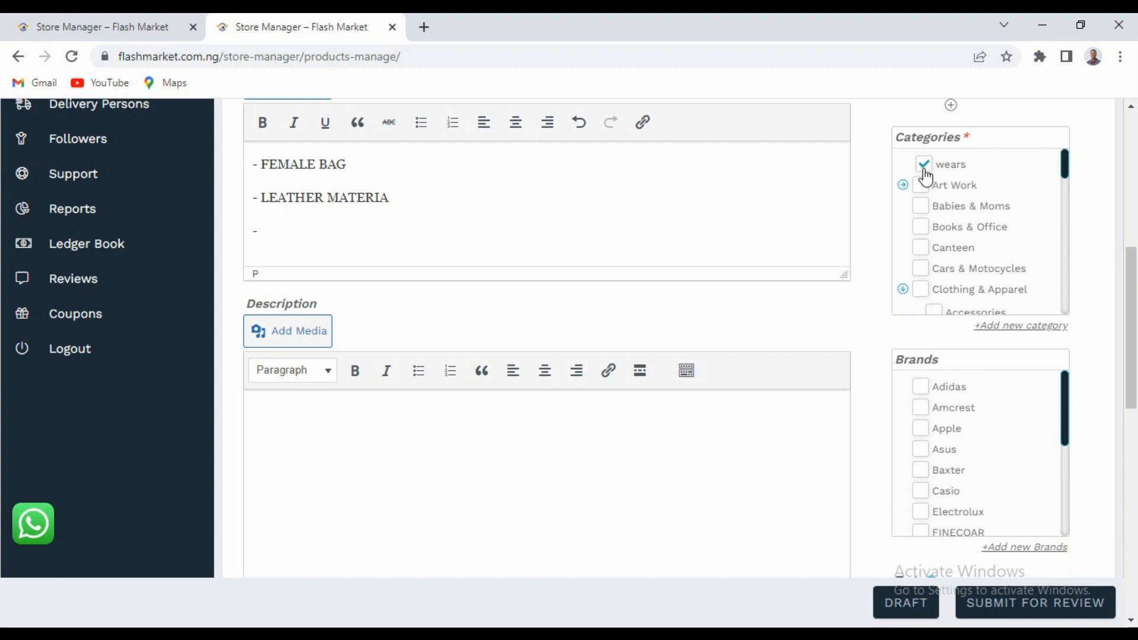
mouse_move(1067, 172)
mouse_down()
mouse_move(1061, 230)
mouse_move(1063, 188)
mouse_up()
click(902, 226)
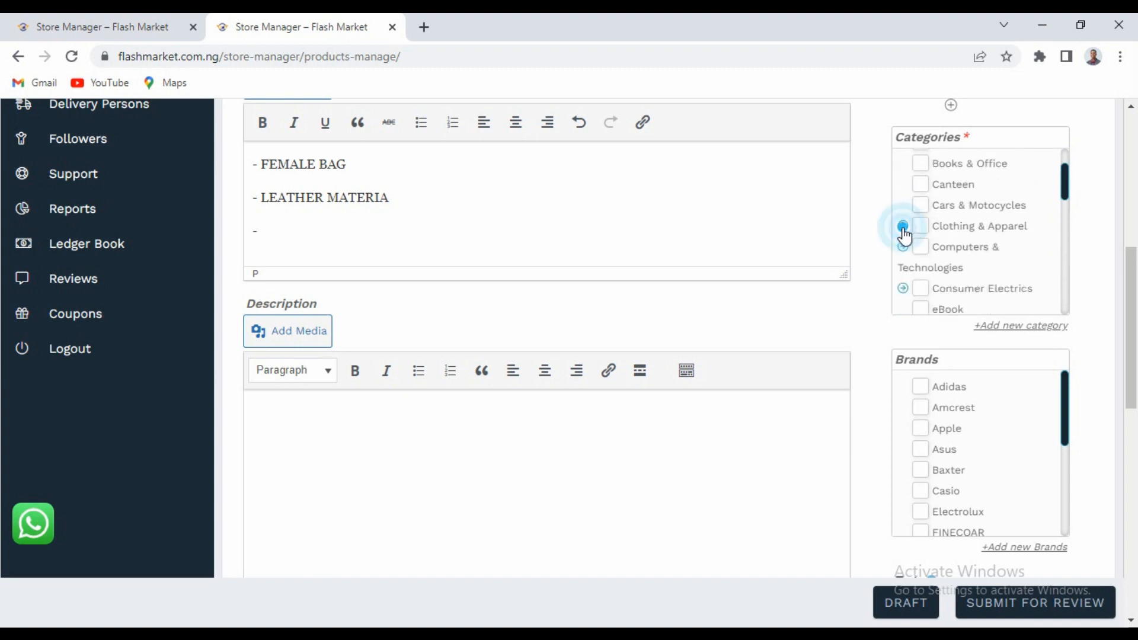
drag(1064, 183, 1055, 311)
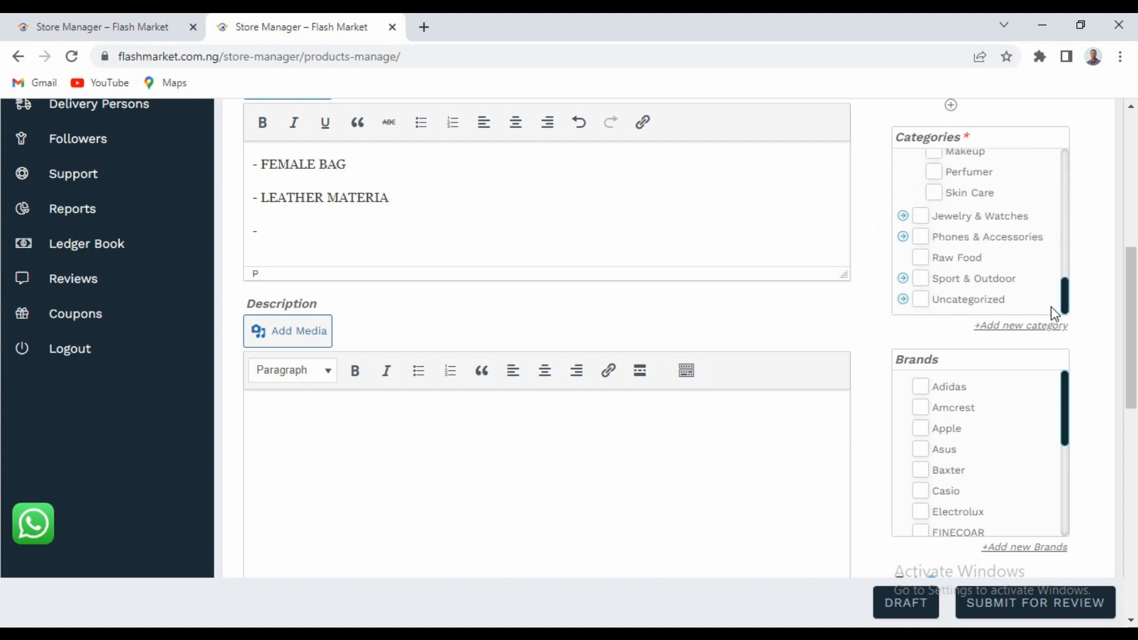
scroll(1052, 296, up, 3)
drag(1059, 272, 1069, 171)
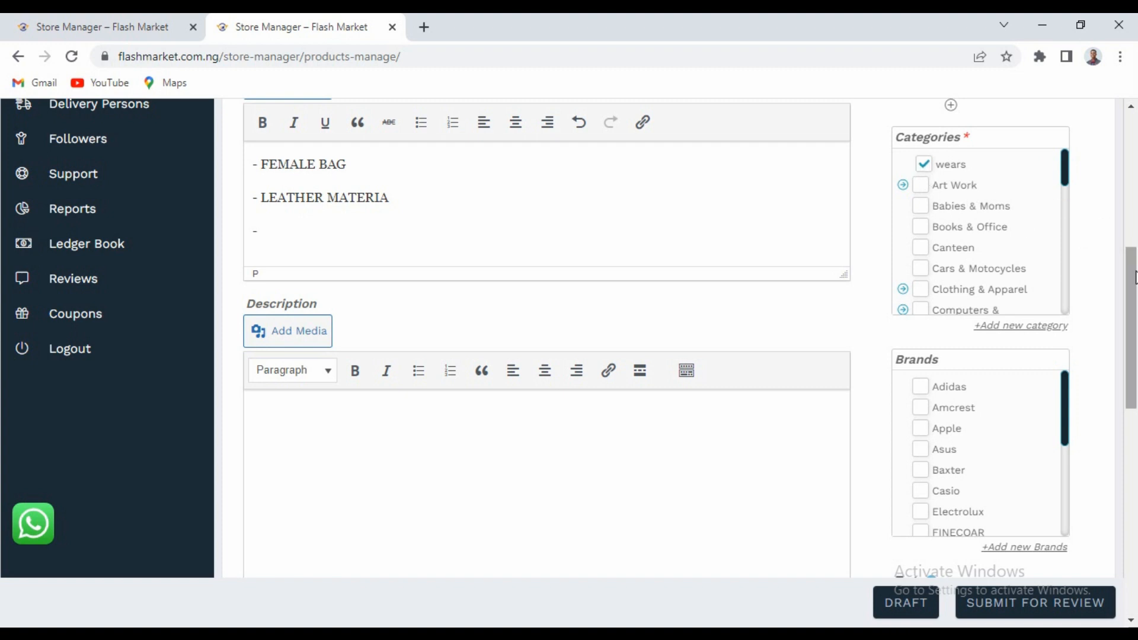
Look through the list of available brands for the product.
drag(1134, 277, 1134, 286)
scroll(1134, 287, down, 2)
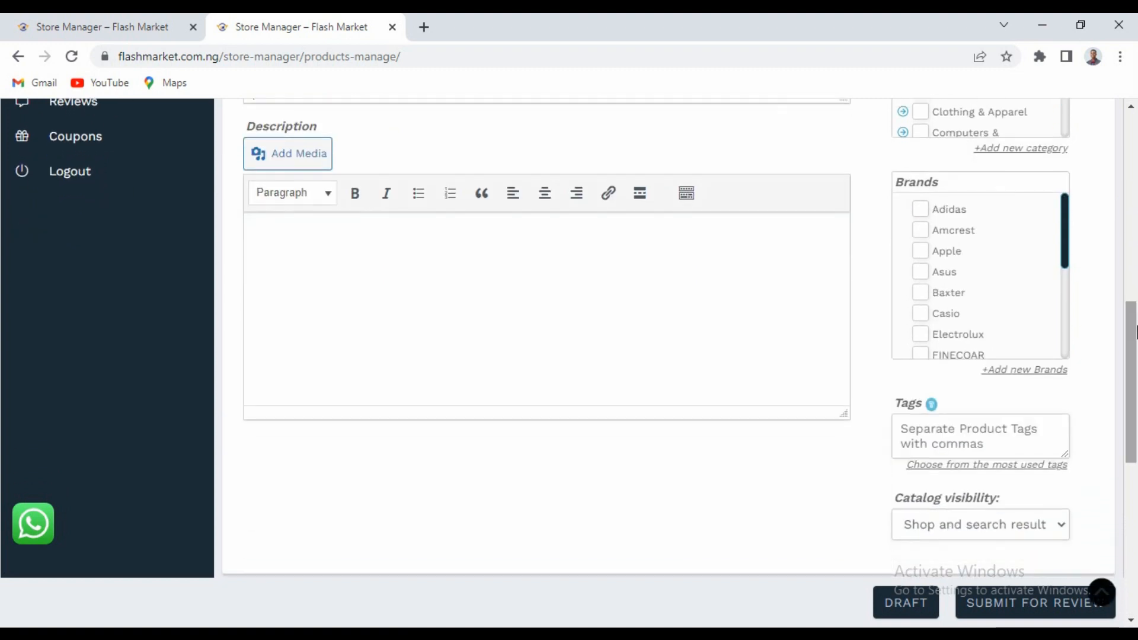
mouse_move(1068, 245)
mouse_down()
mouse_move(1069, 300)
mouse_move(1077, 233)
mouse_up()
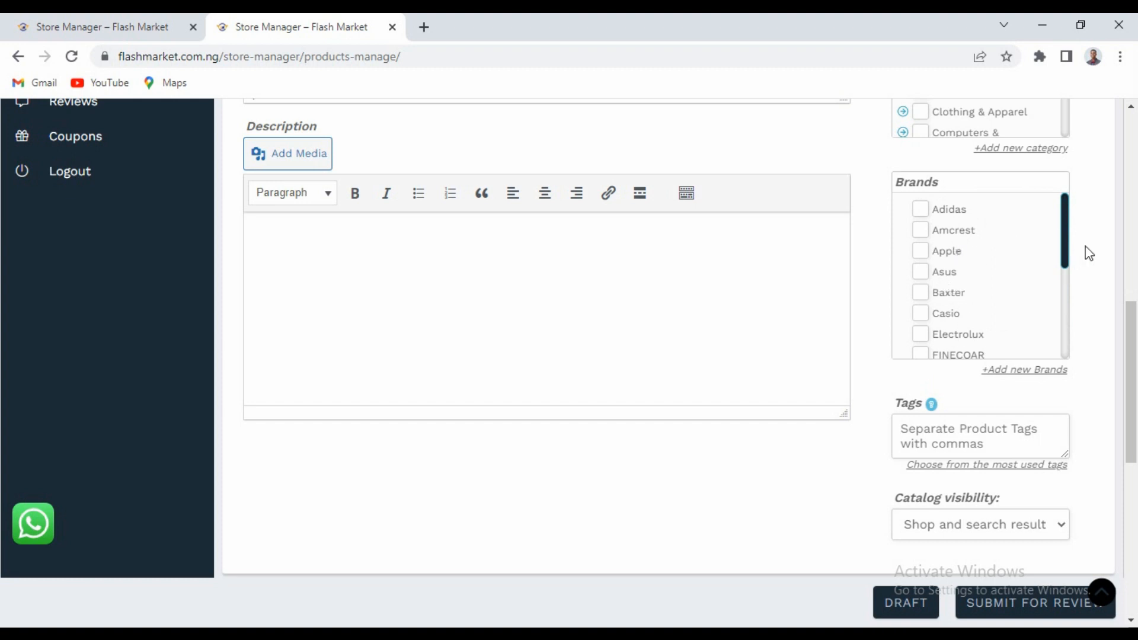
drag(1063, 248, 1071, 342)
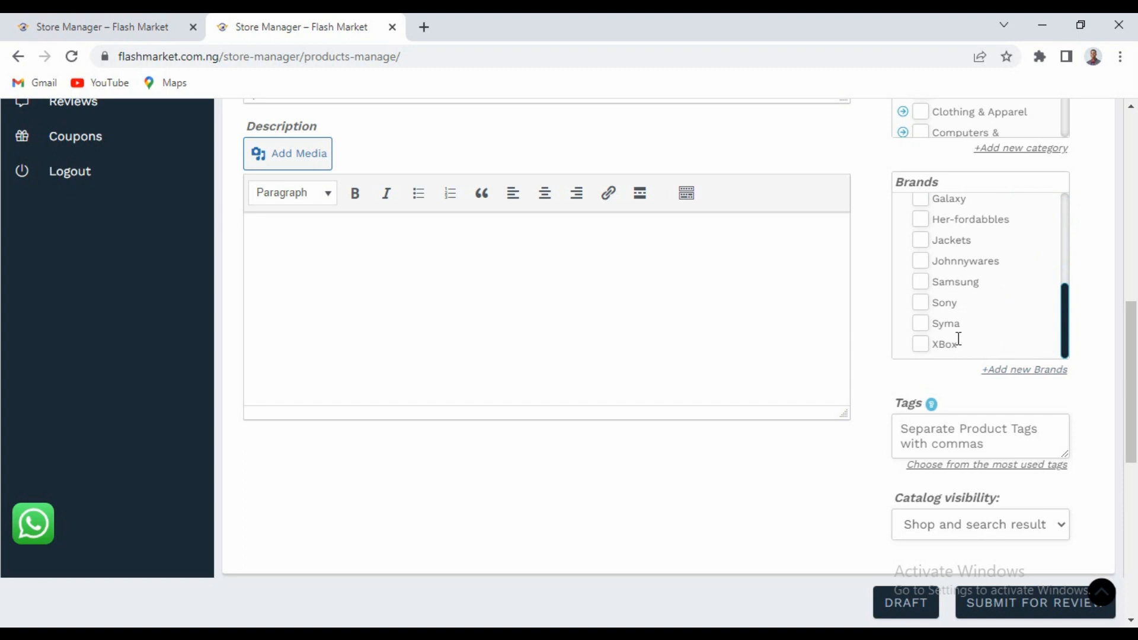
Enter the product tags "bag, purse, wallet, wears, backpack".
click(1060, 332)
click(933, 426)
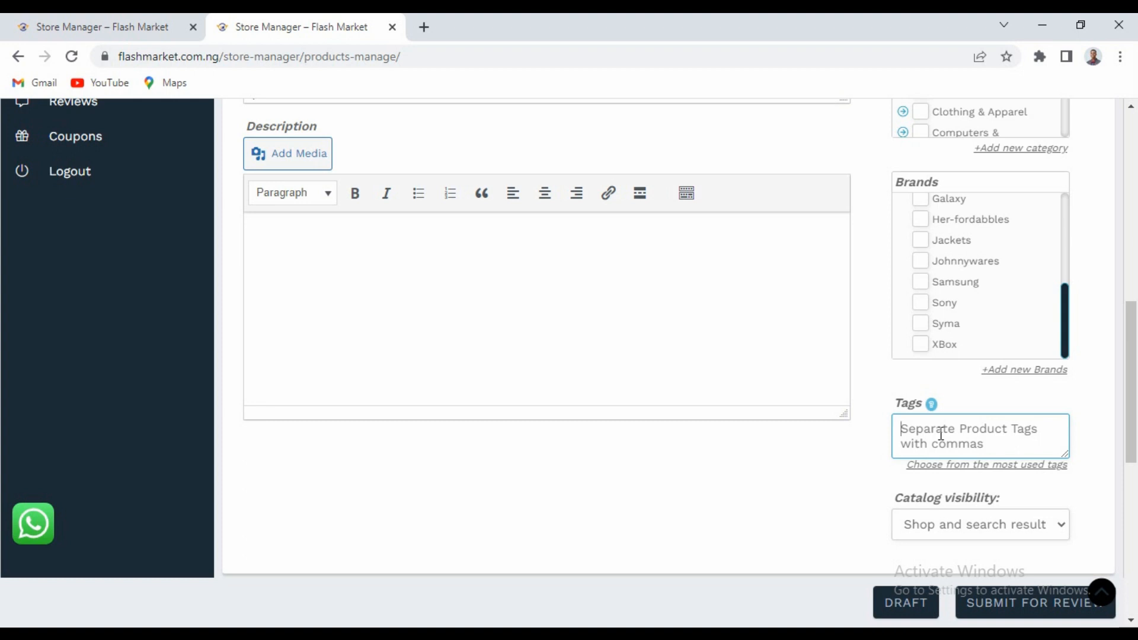
text(b)
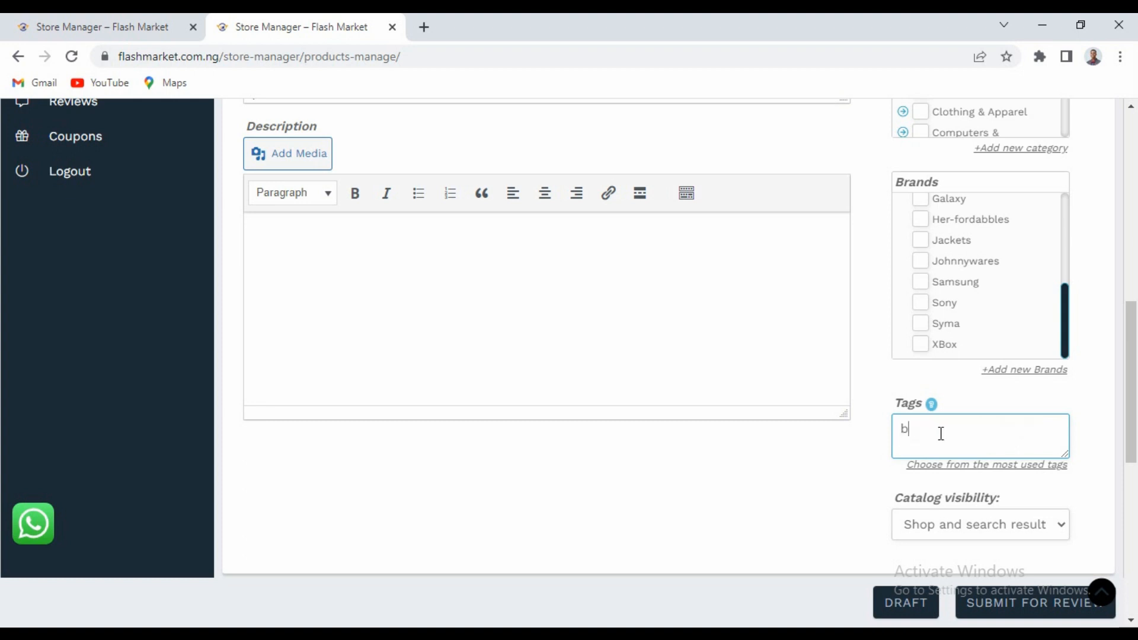
text(ag, purse, wallet, wear)
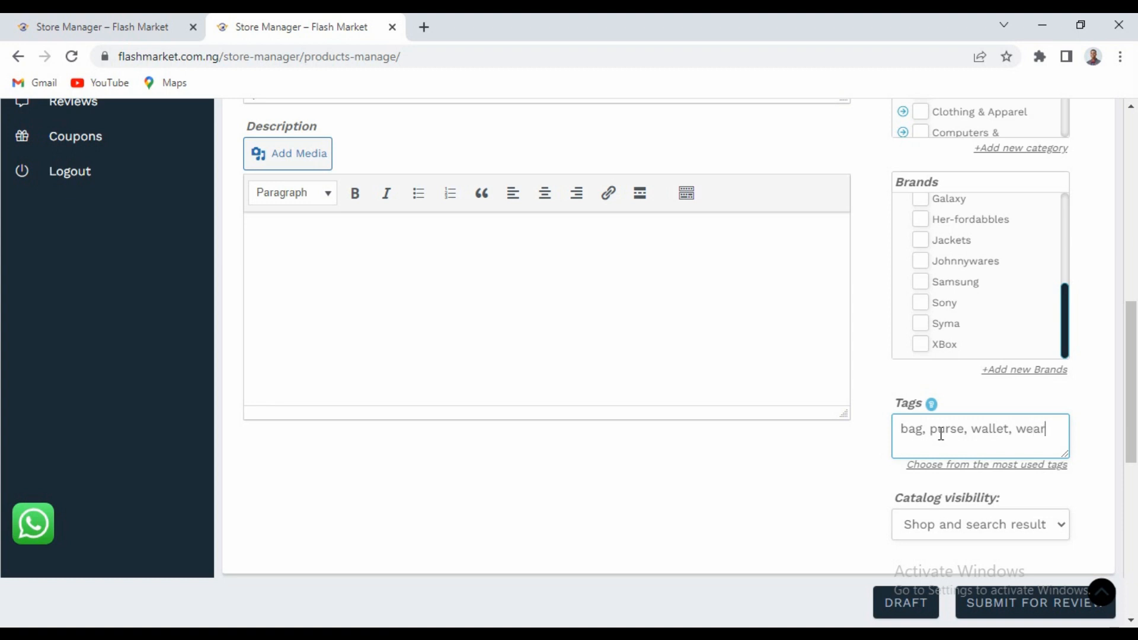
text(s,)
text(backpack)
Set the product's catalog visibility to Shop and search results.
scroll(1133, 394, down, 2)
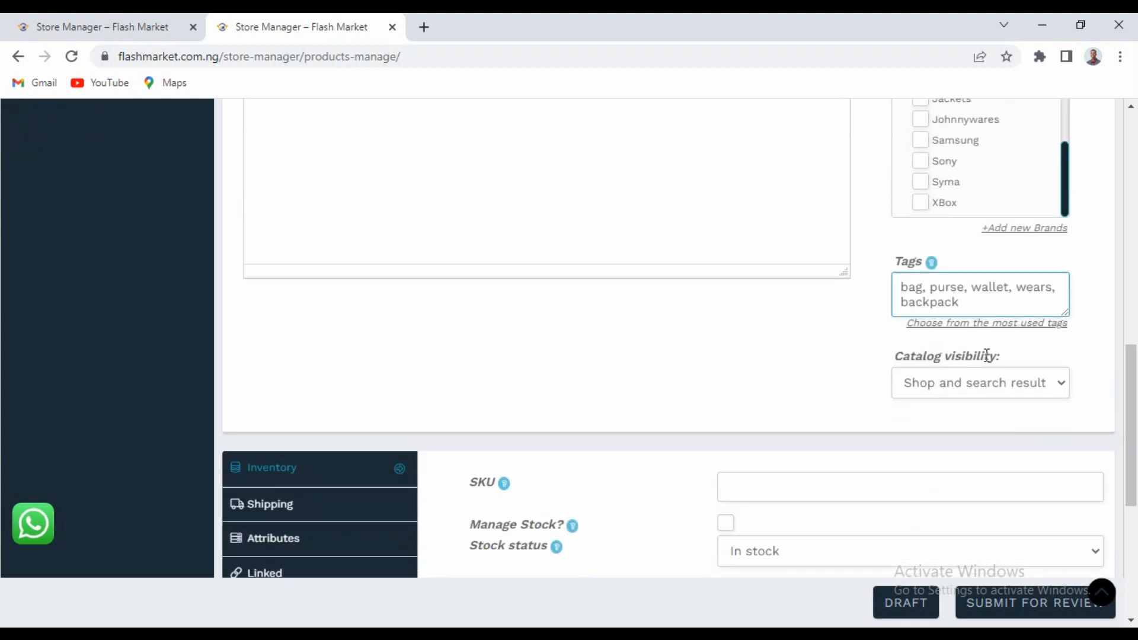
click(1006, 382)
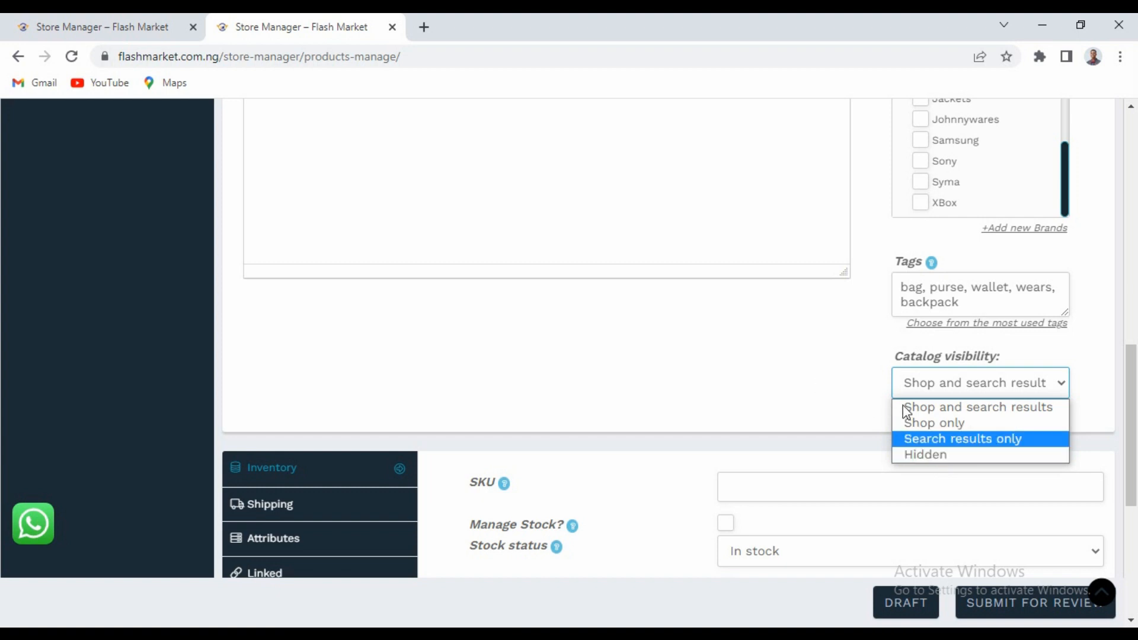
click(921, 413)
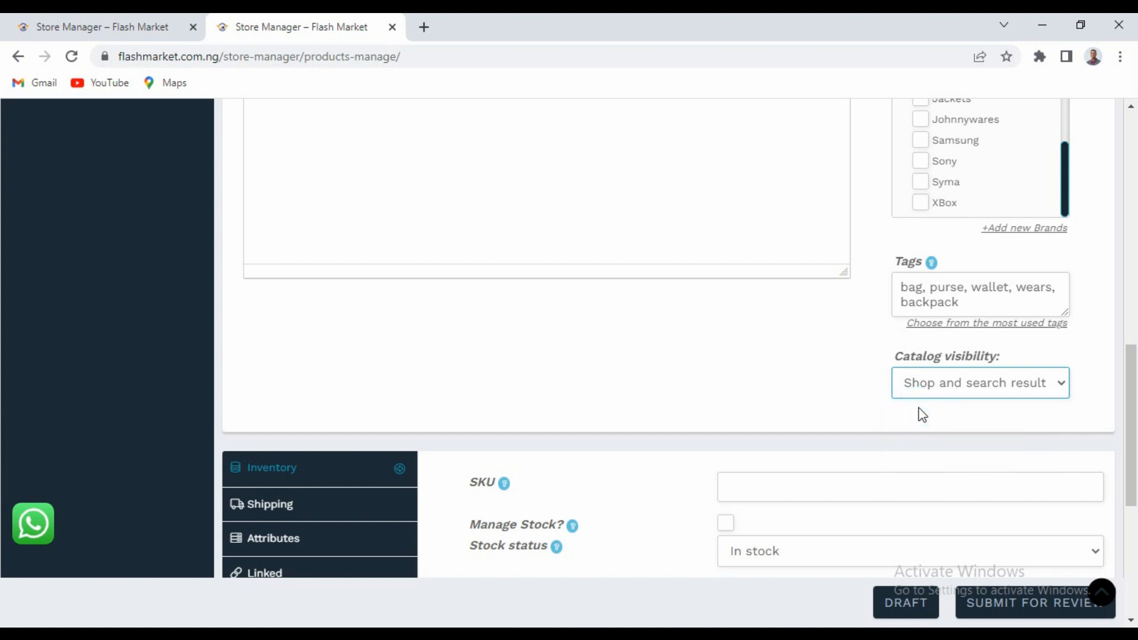
Go through the inventory stock status options and set the product to In stock.
drag(1127, 371, 1133, 481)
click(256, 155)
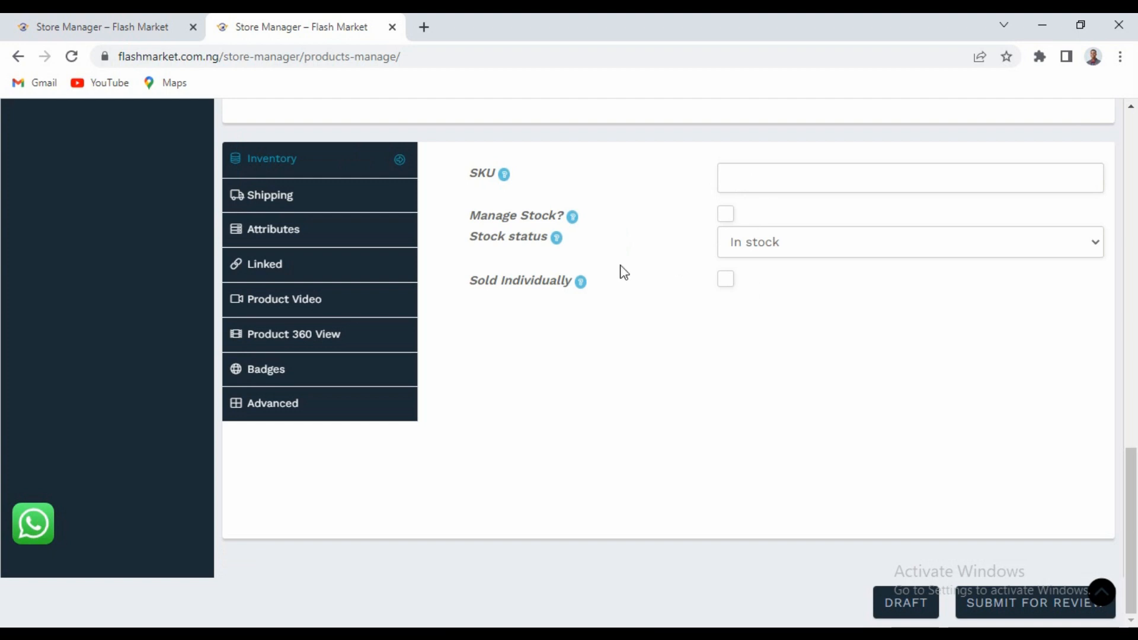
click(804, 248)
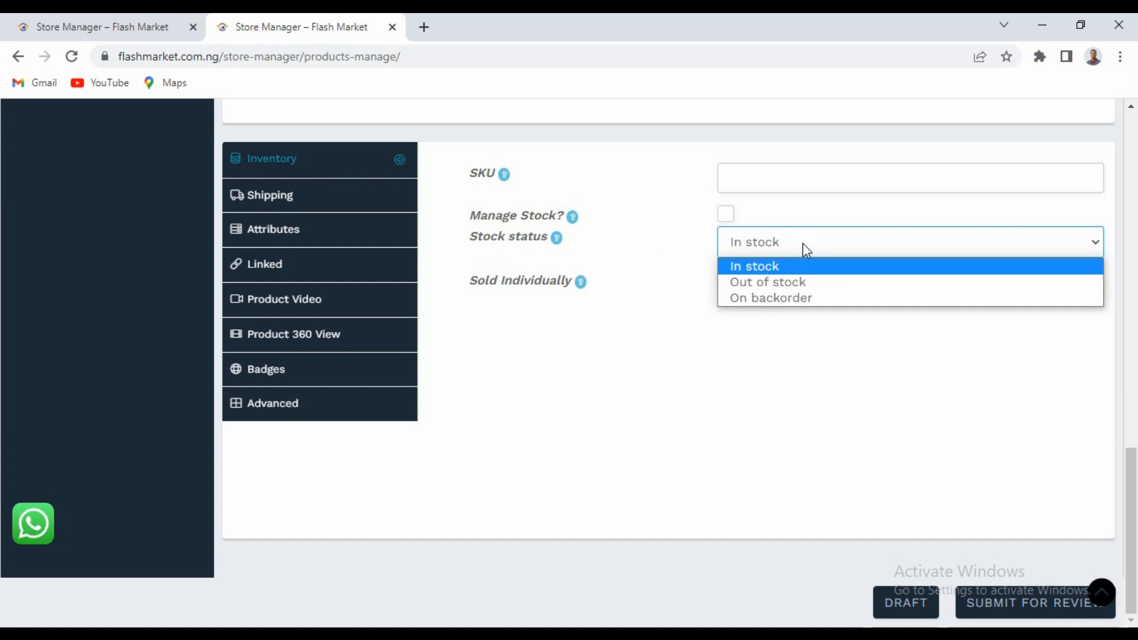
click(759, 265)
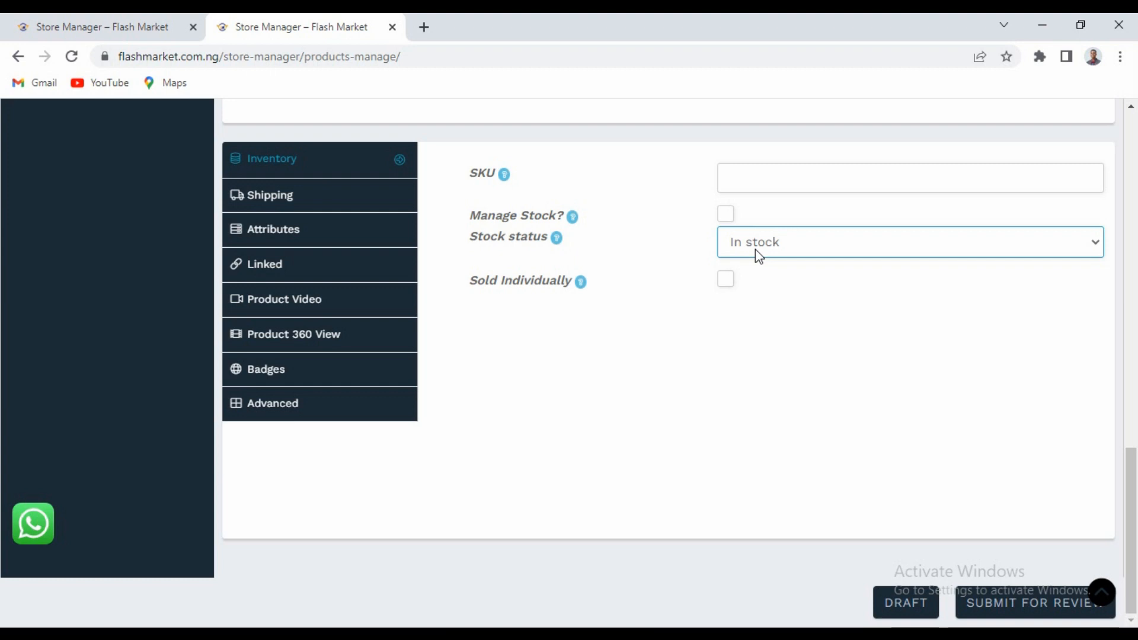
click(755, 249)
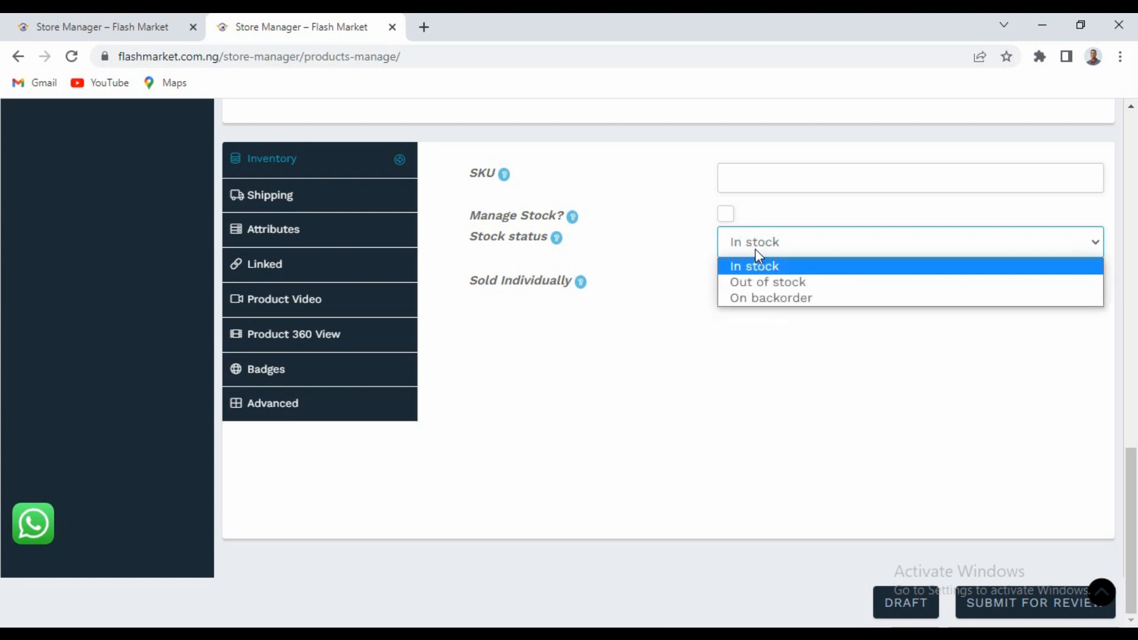
click(763, 284)
click(754, 248)
click(754, 267)
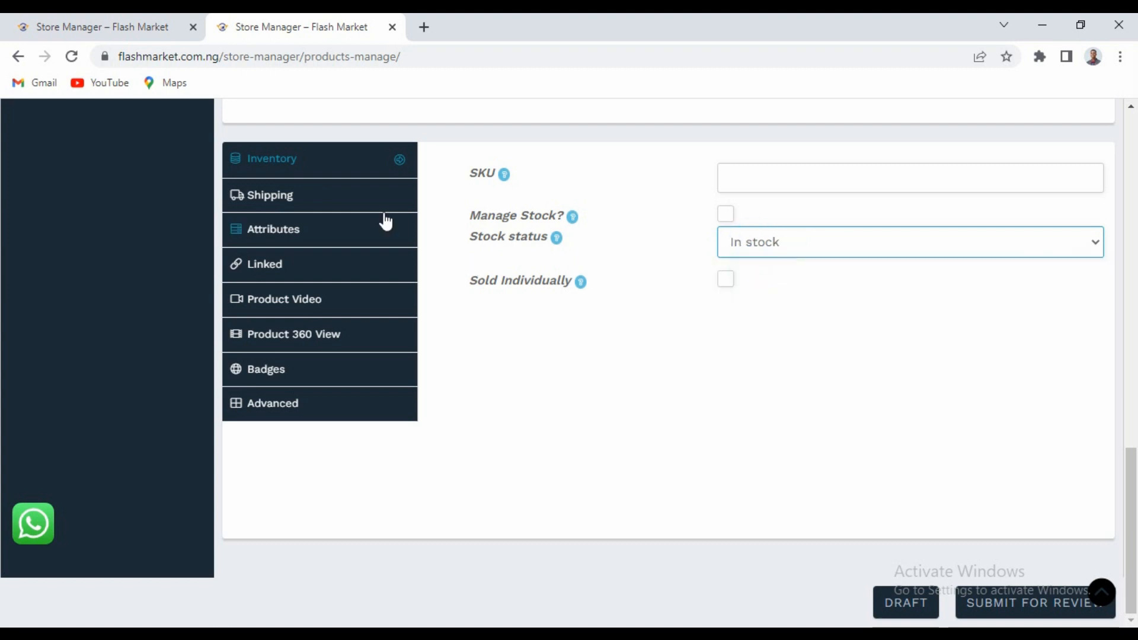
Set the product's shipping class to "Price less than or equal to 15000".
click(303, 205)
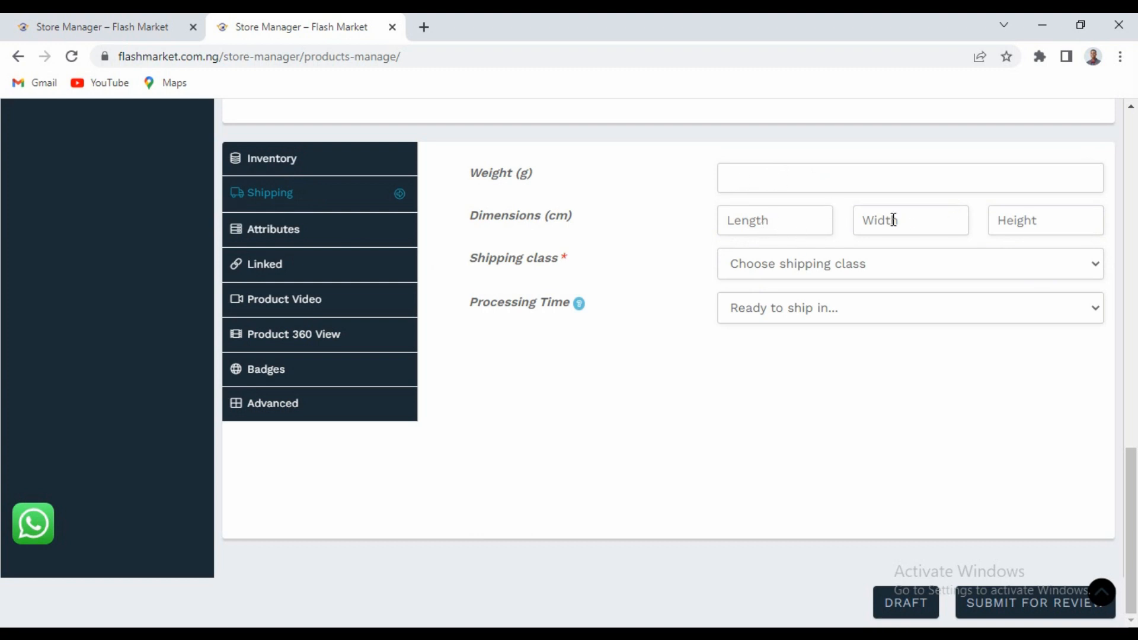
click(770, 263)
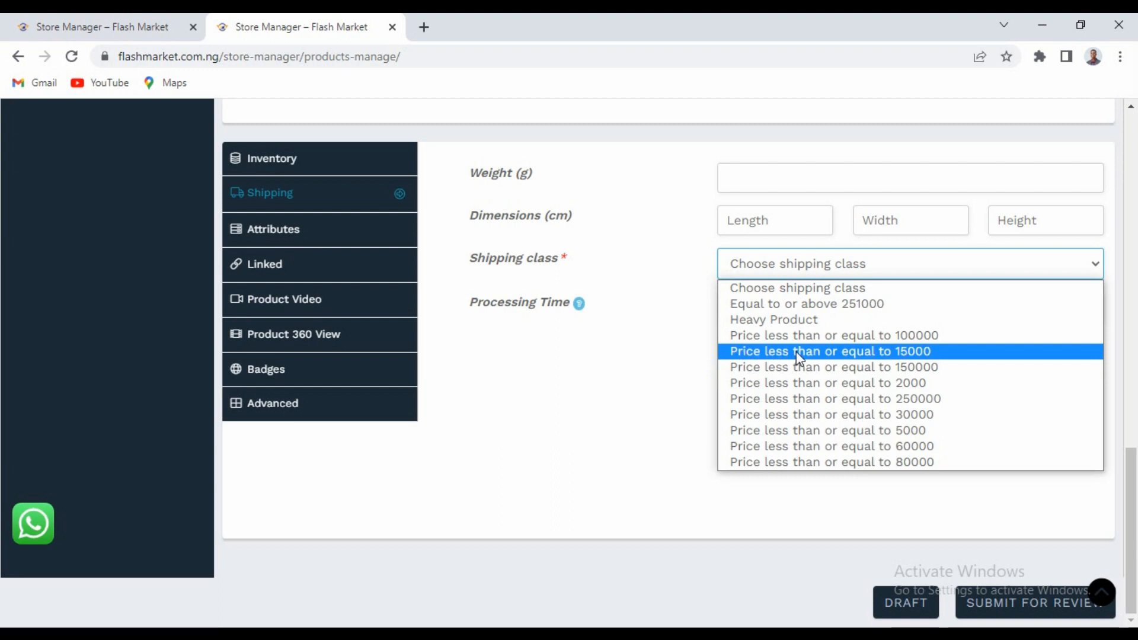
click(910, 355)
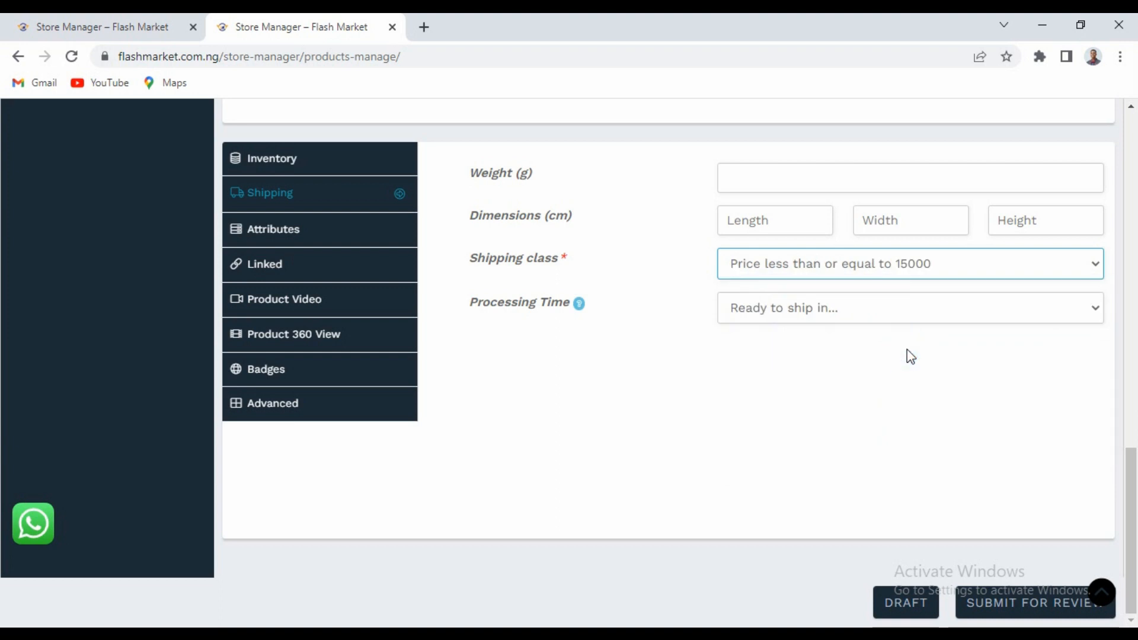
Review the processing time options and keep "Ready to ship in..." selected.
click(781, 313)
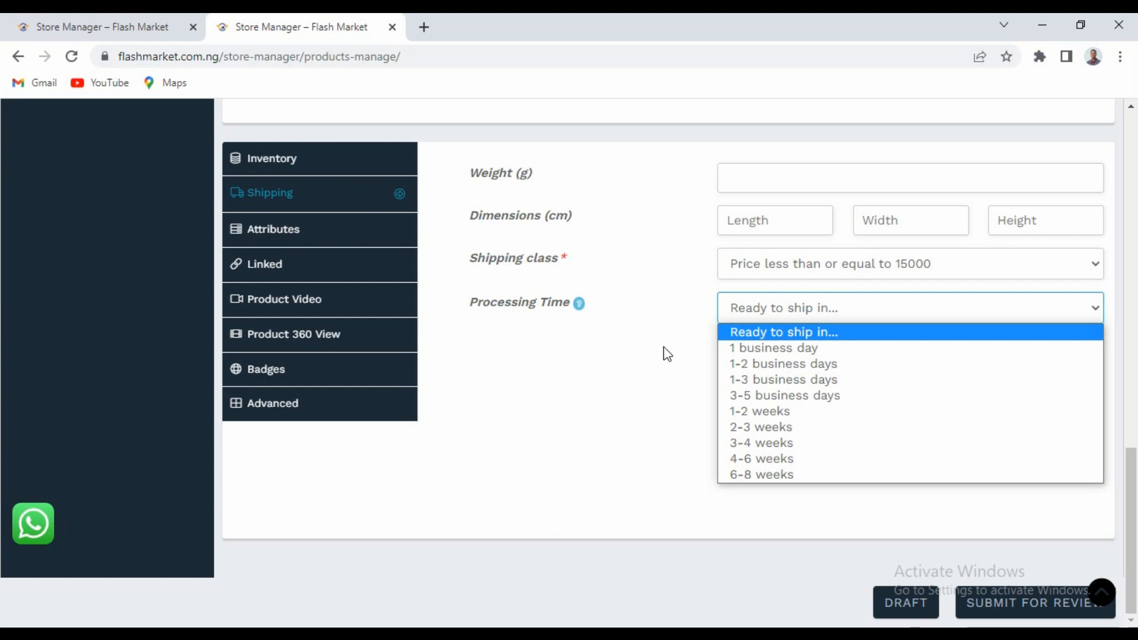
click(782, 332)
click(831, 308)
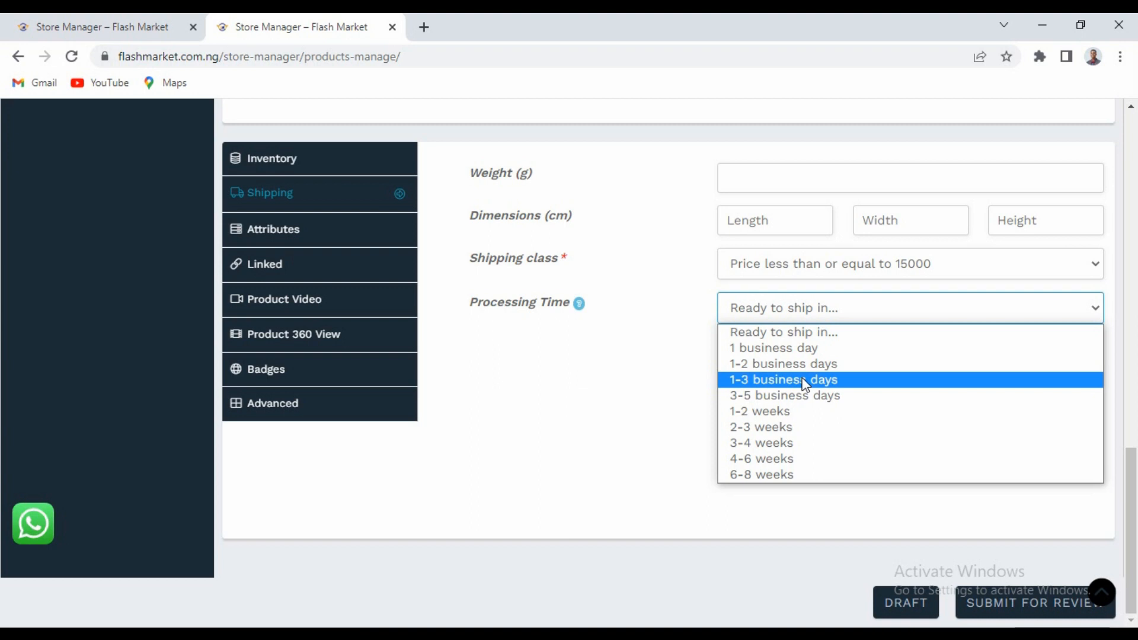
click(779, 331)
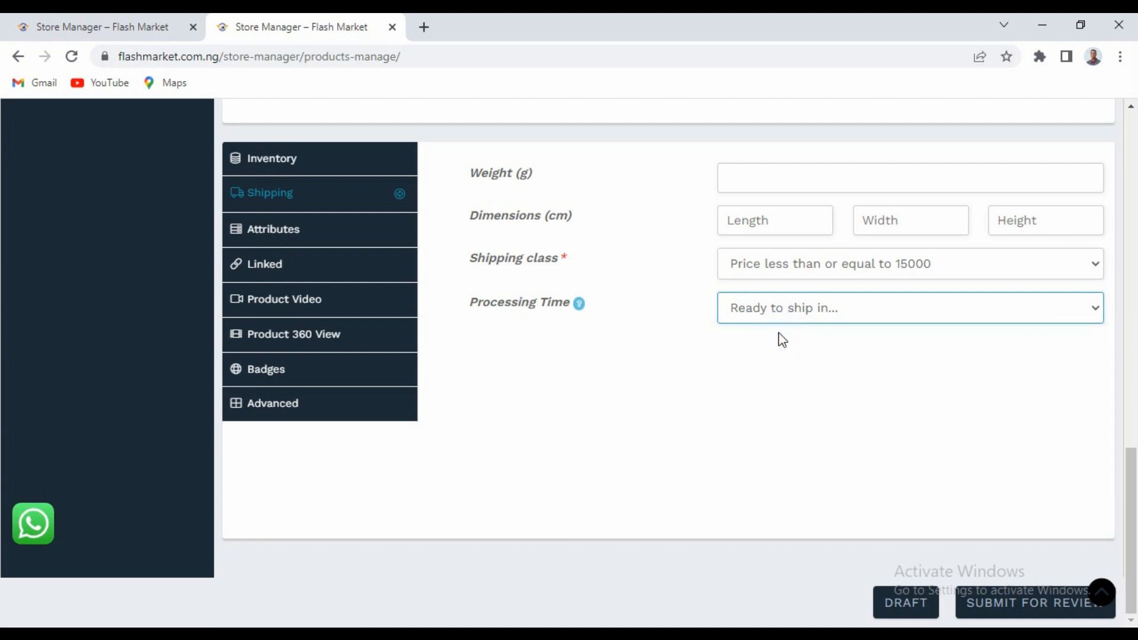
Activate the color attribute among the product's attributes.
click(285, 229)
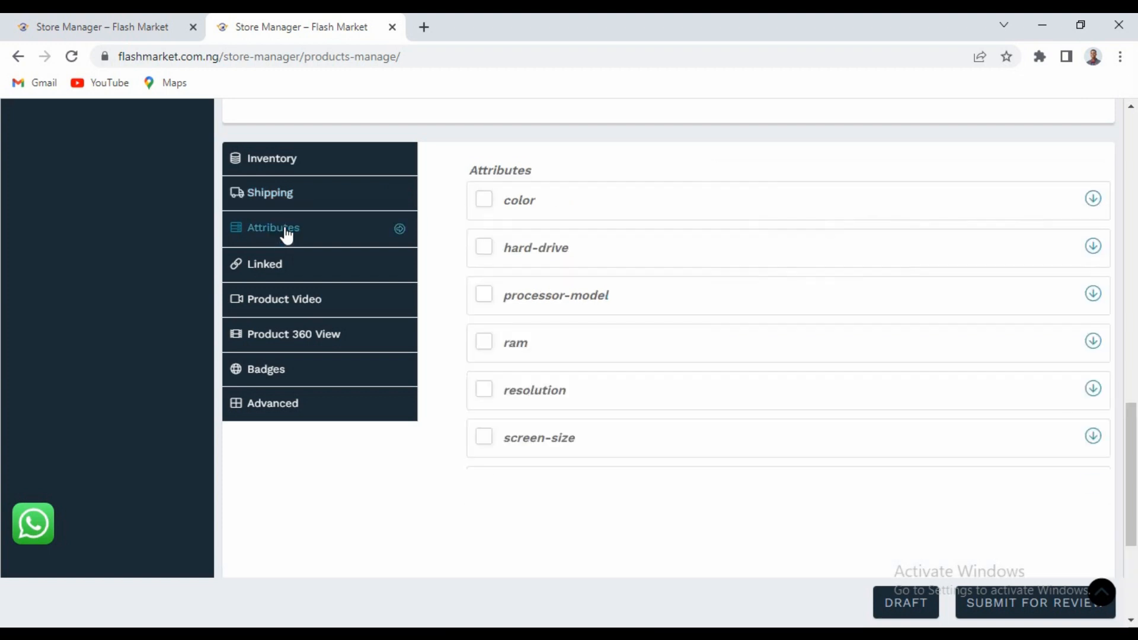
click(485, 201)
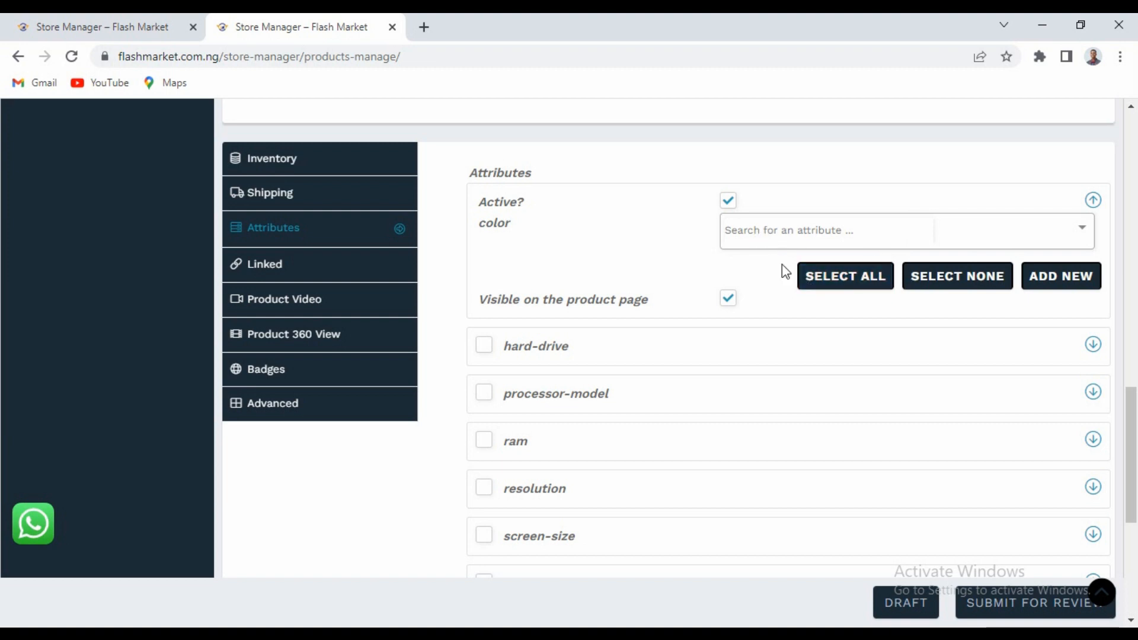
Try selecting every color value, removing Bold Blue, Color, cream and pale mushroom, and clear the whole selection.
click(842, 283)
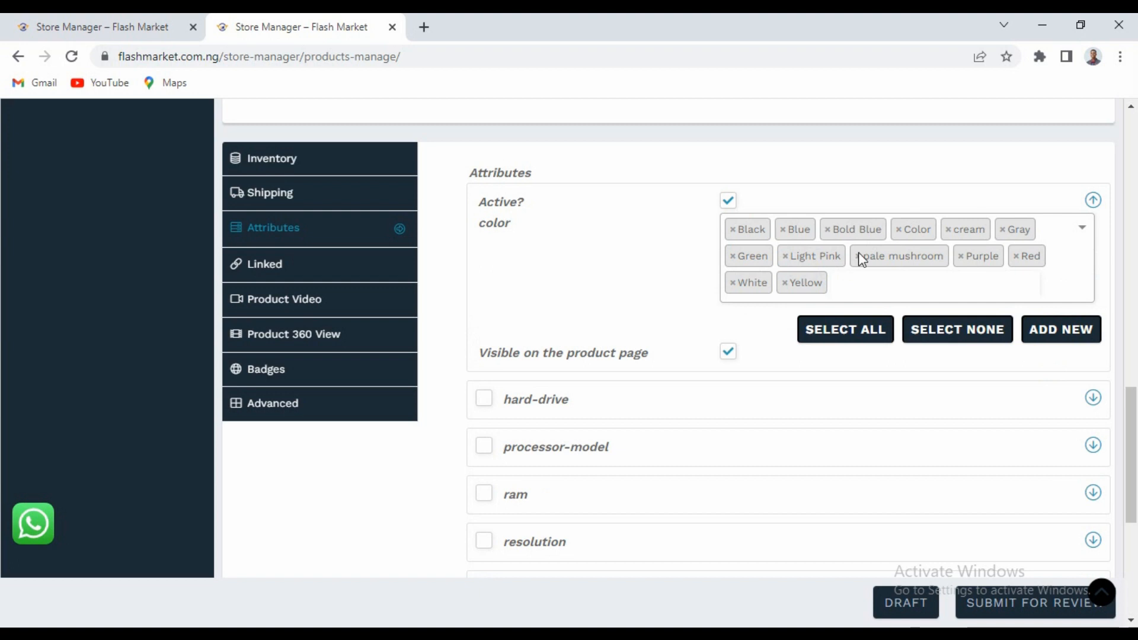
click(828, 230)
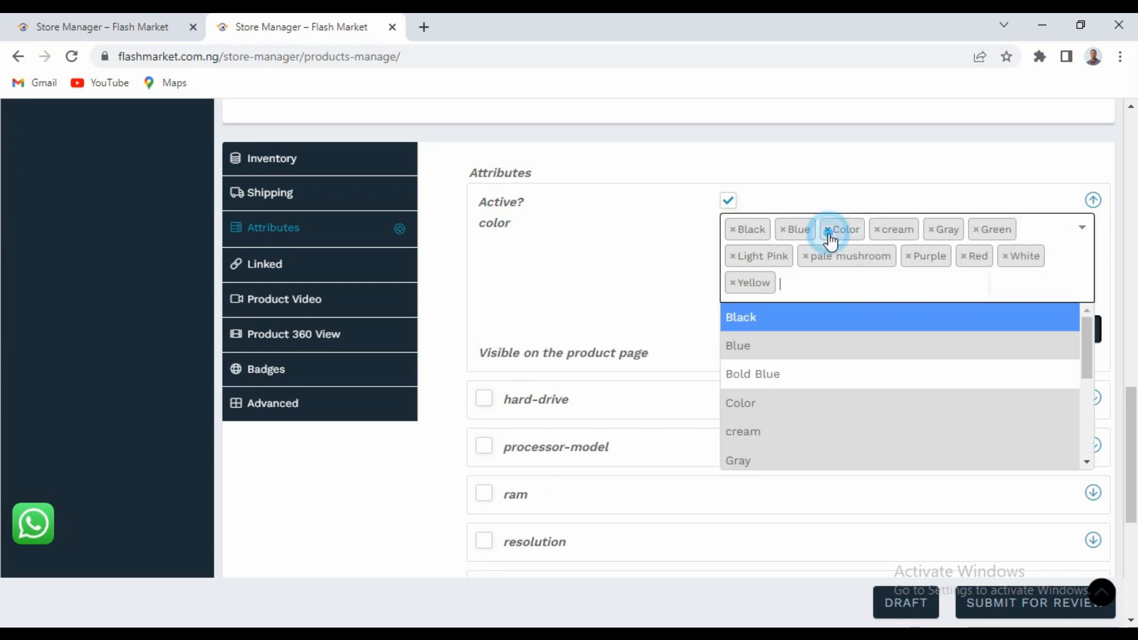
click(827, 229)
click(828, 230)
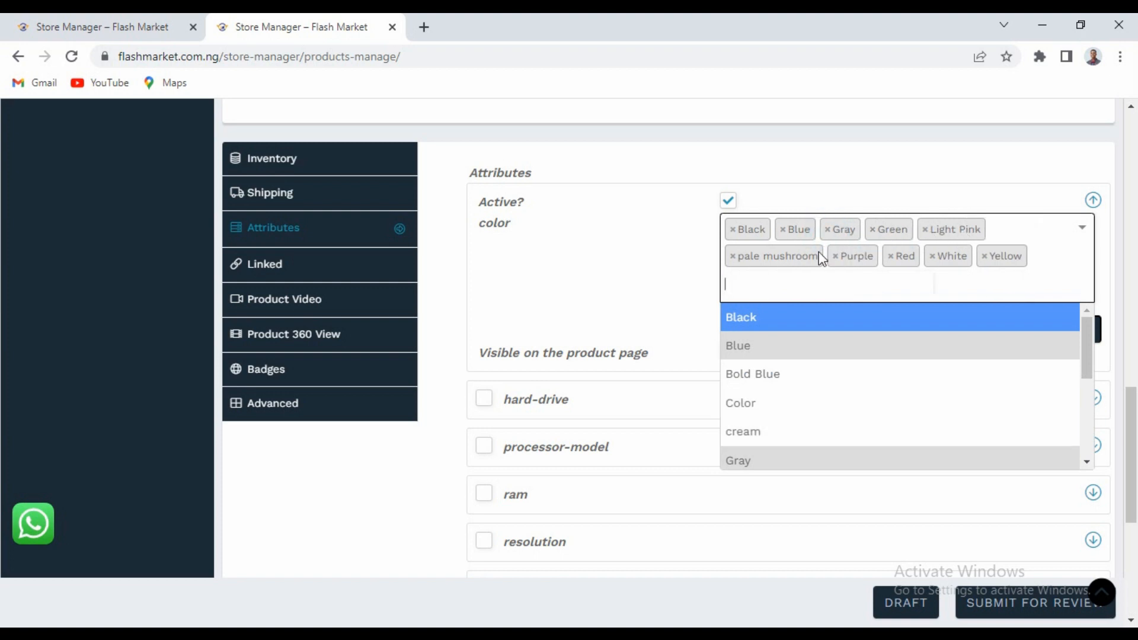
click(735, 259)
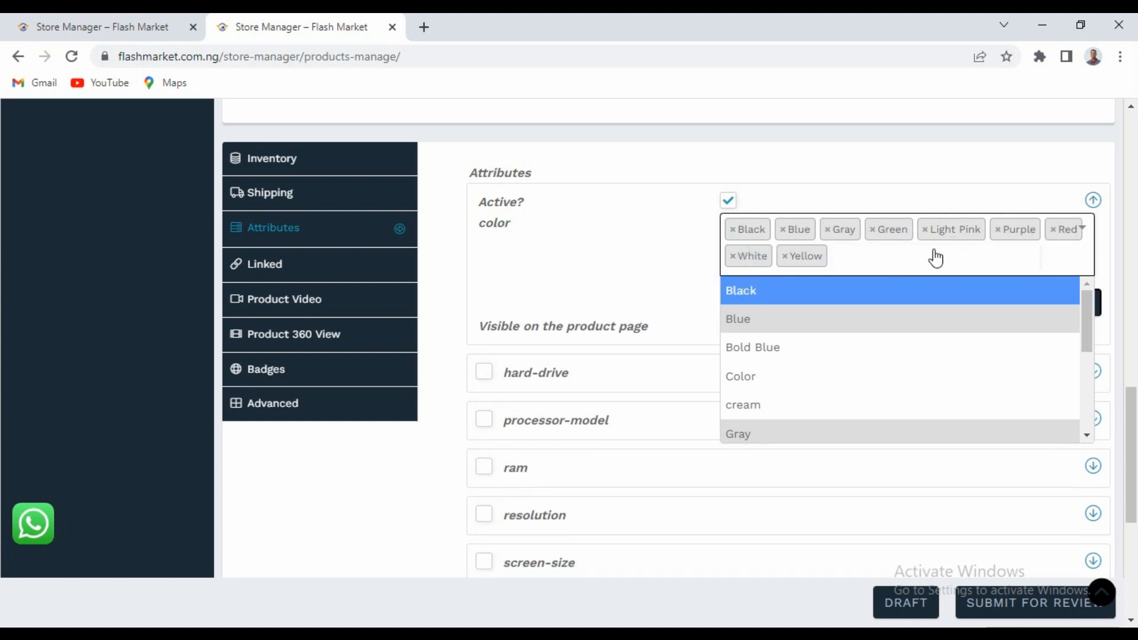
click(638, 254)
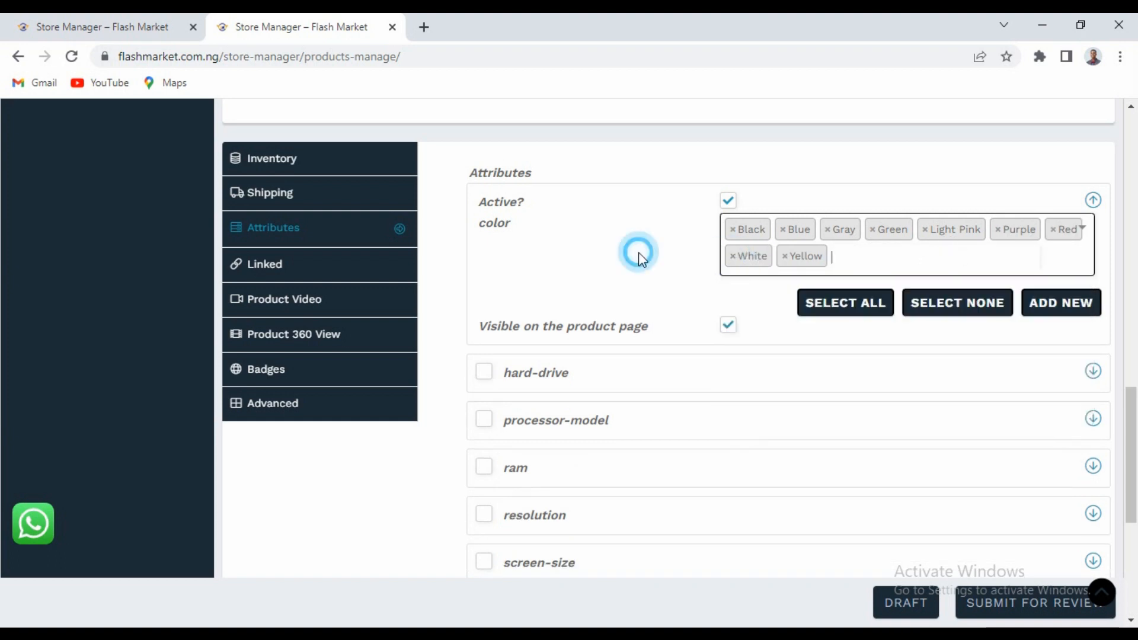
click(953, 298)
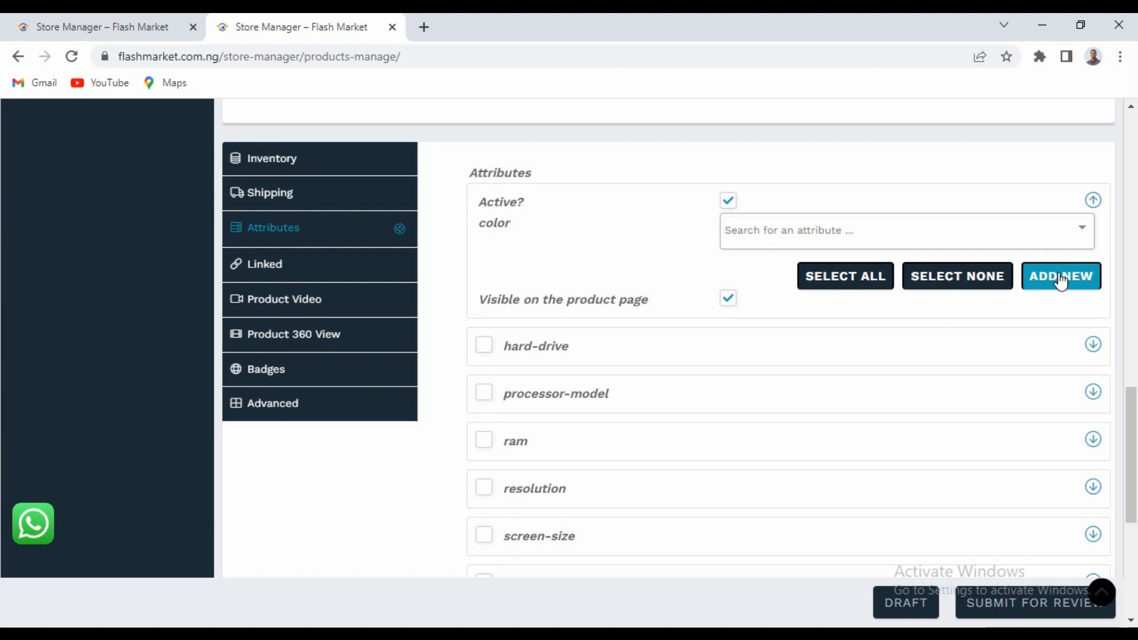
Add Black and Green as values of the color attribute.
click(860, 238)
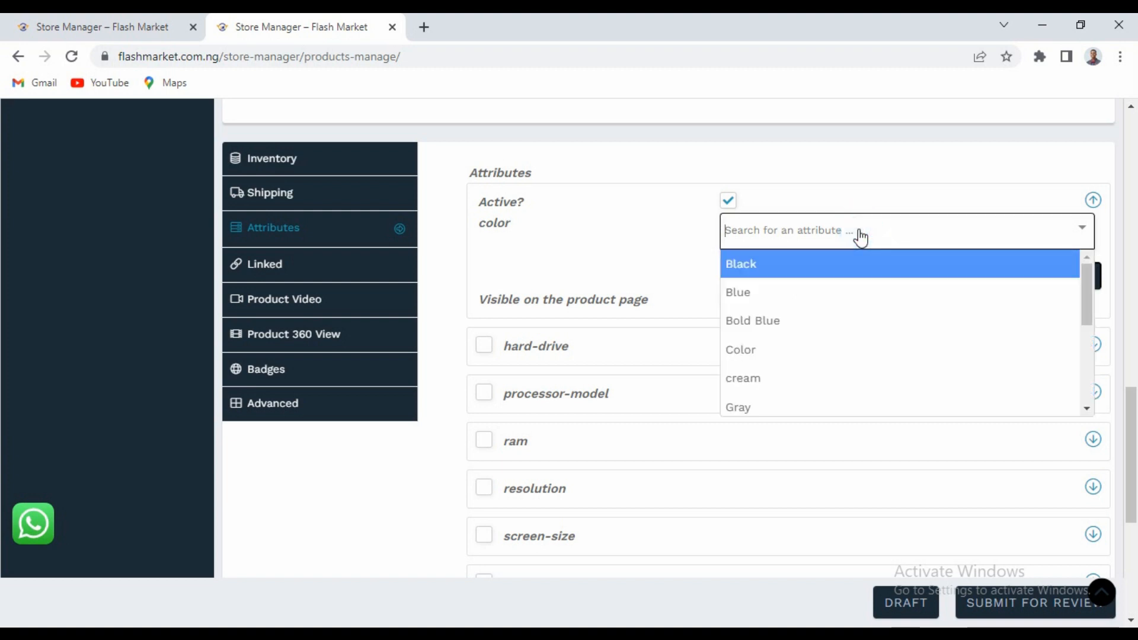
text(bla)
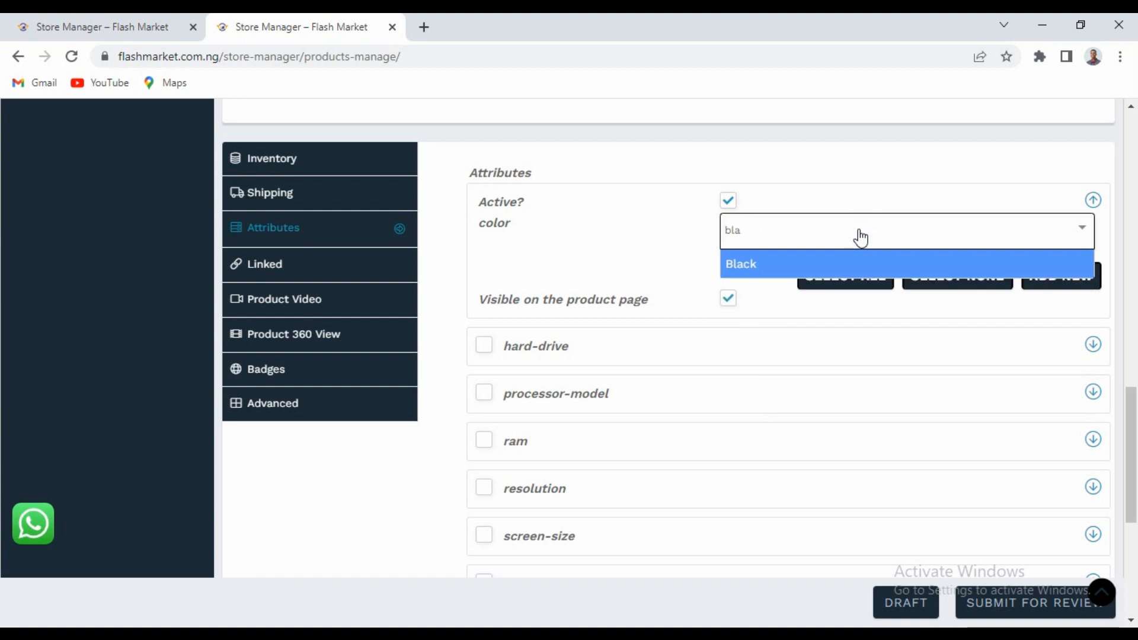
click(753, 268)
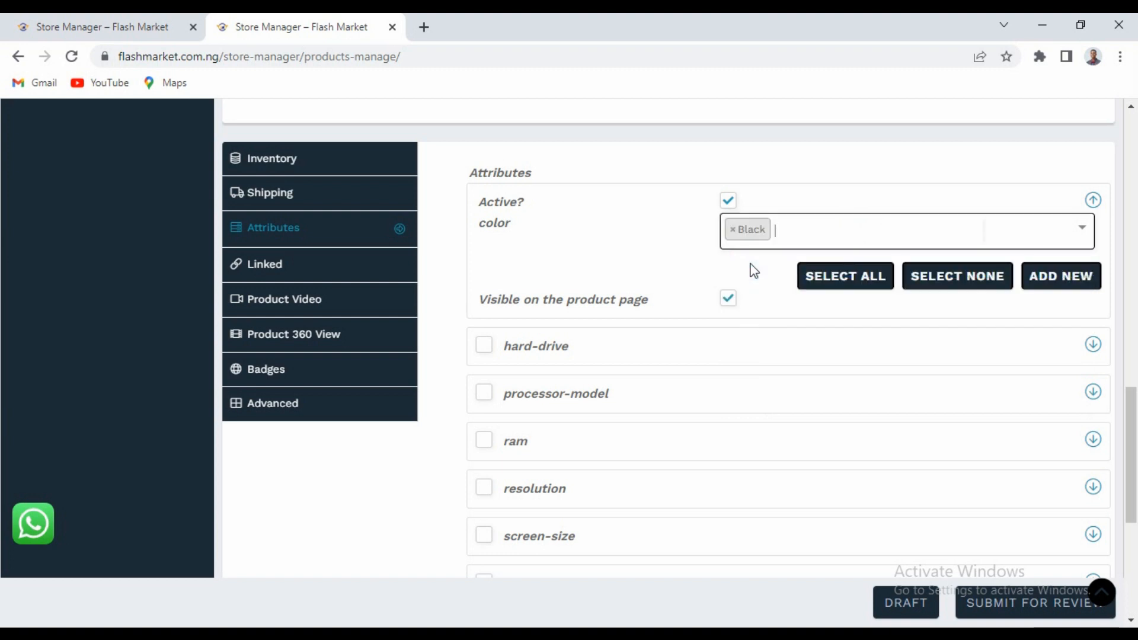
text(gree)
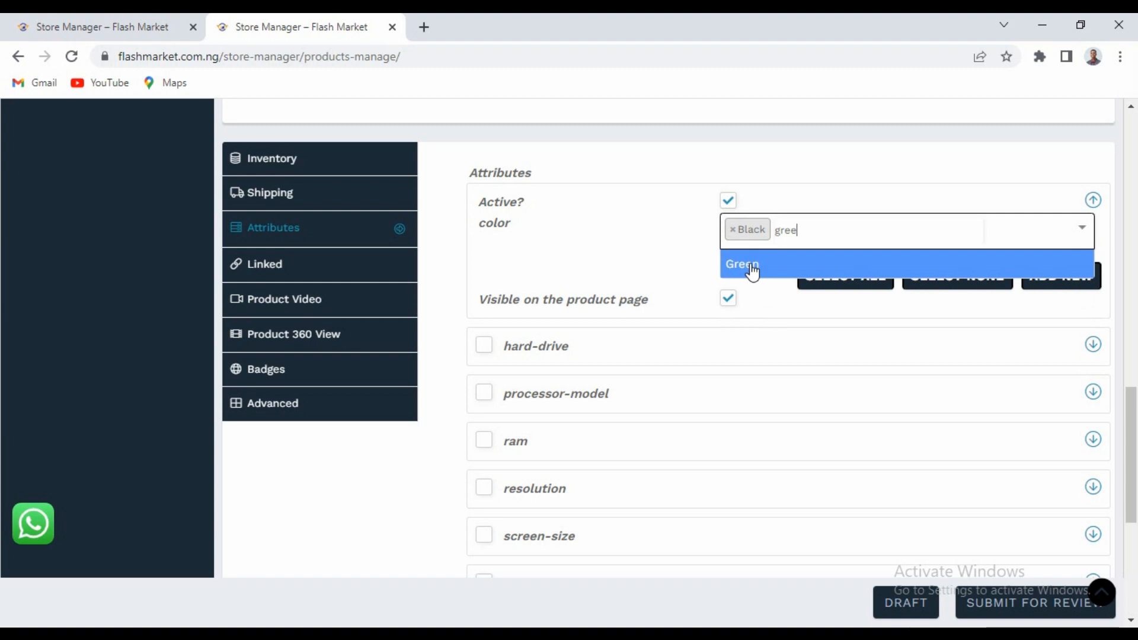
click(753, 268)
text(indif)
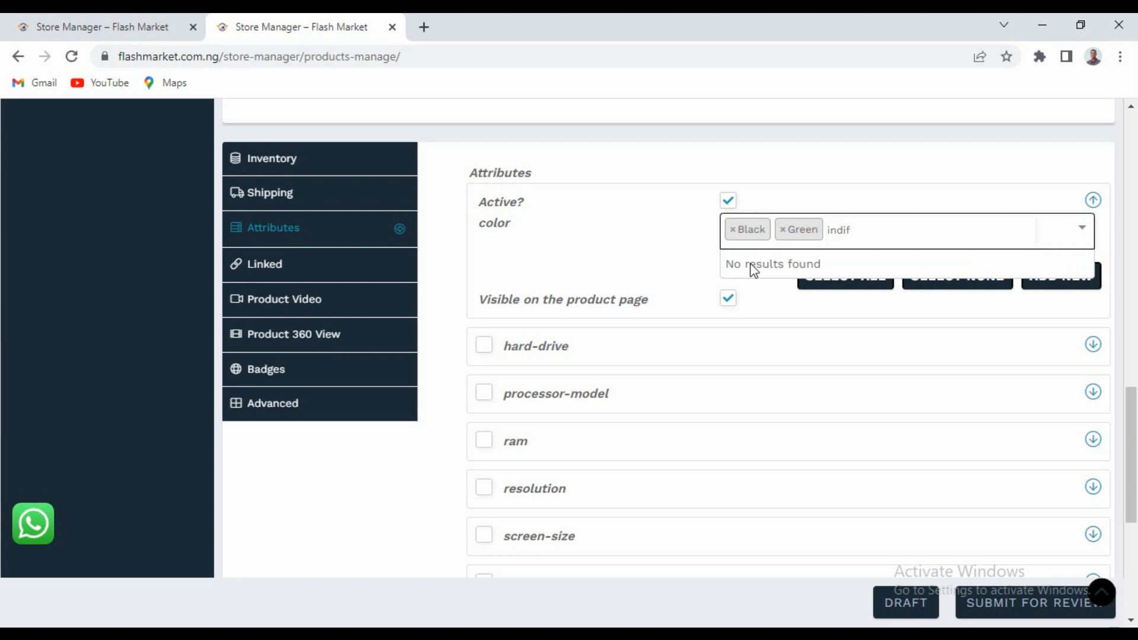
key(BackSpace)
key(BackSpace)
key(BackSpace)
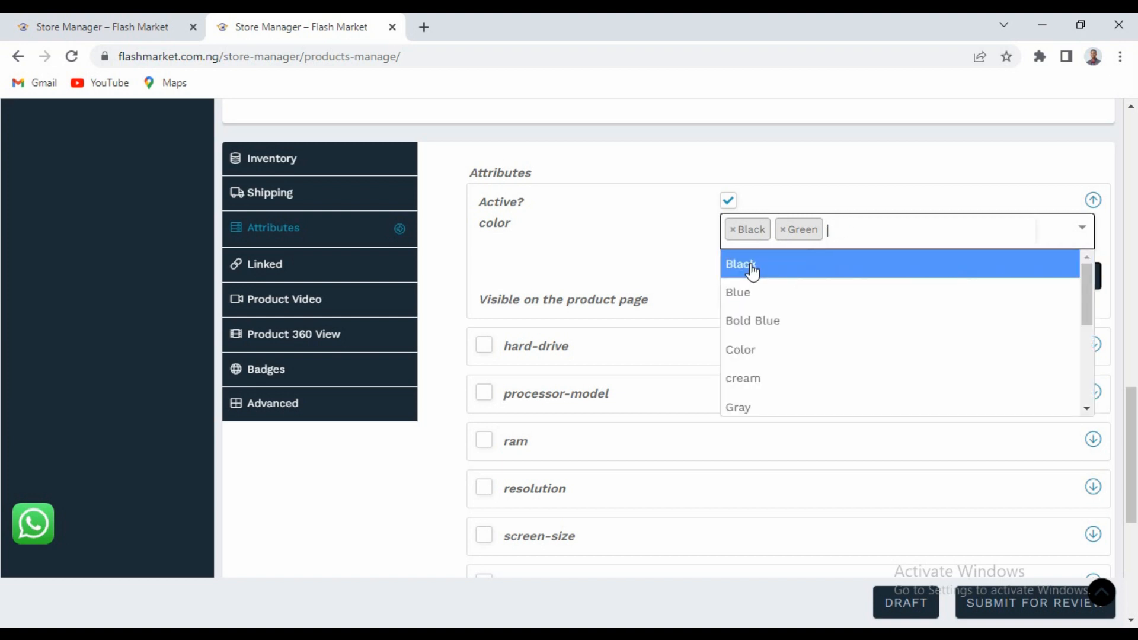
click(631, 266)
Create a new color attribute term named "orange" and look it up among the color values by searching "or".
click(1043, 288)
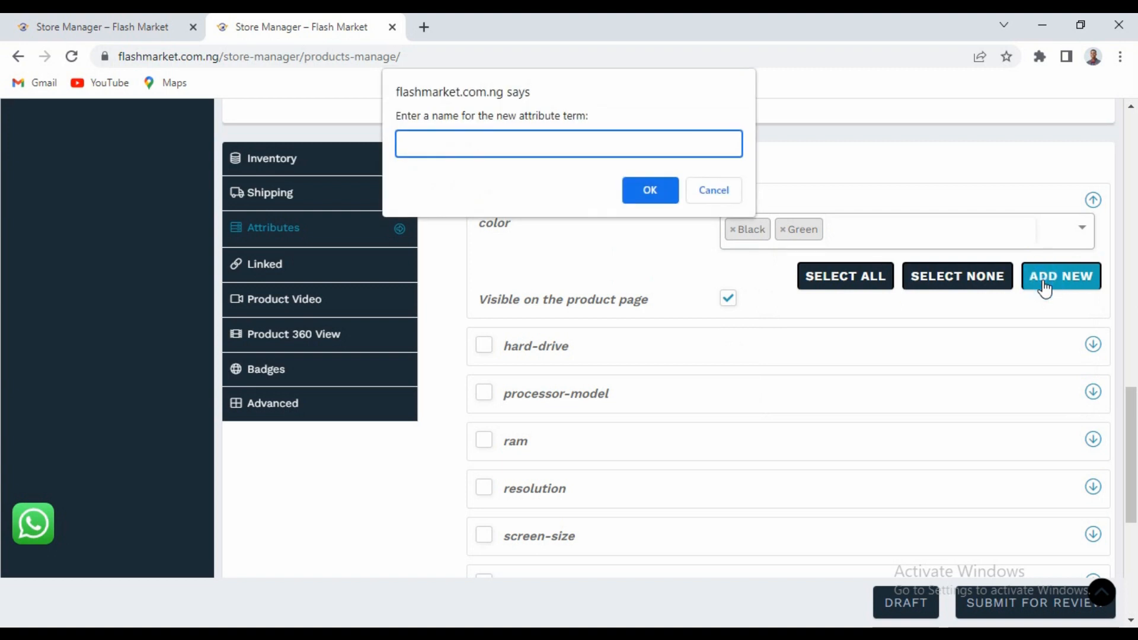
key(BackSpace)
key(BackSpace)
key(BackSpace)
text(orange)
click(652, 189)
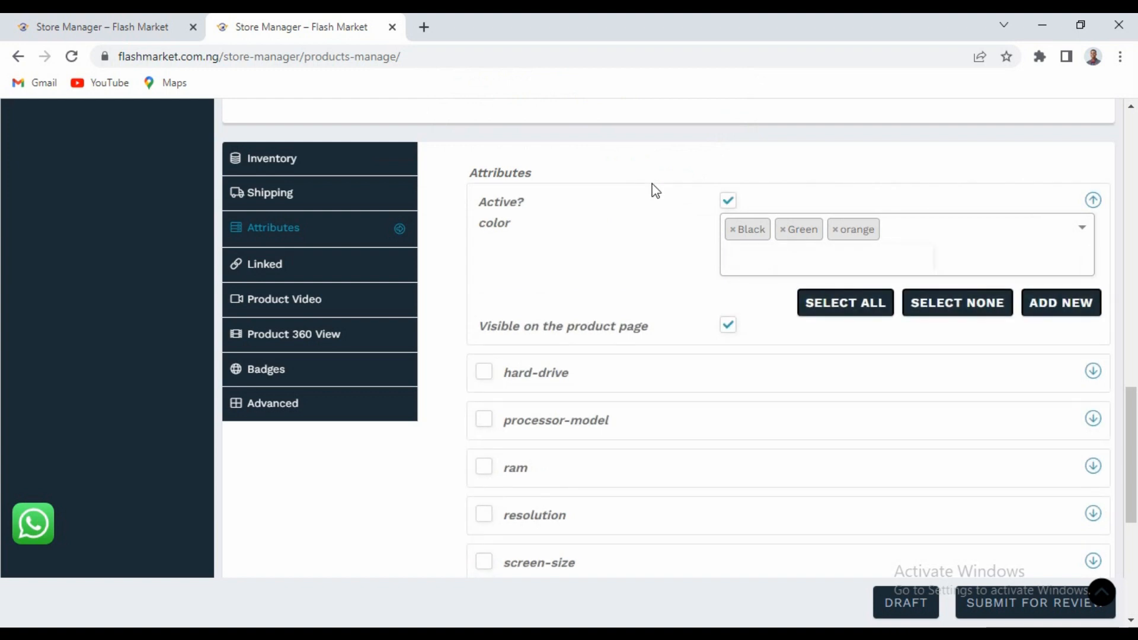
click(915, 230)
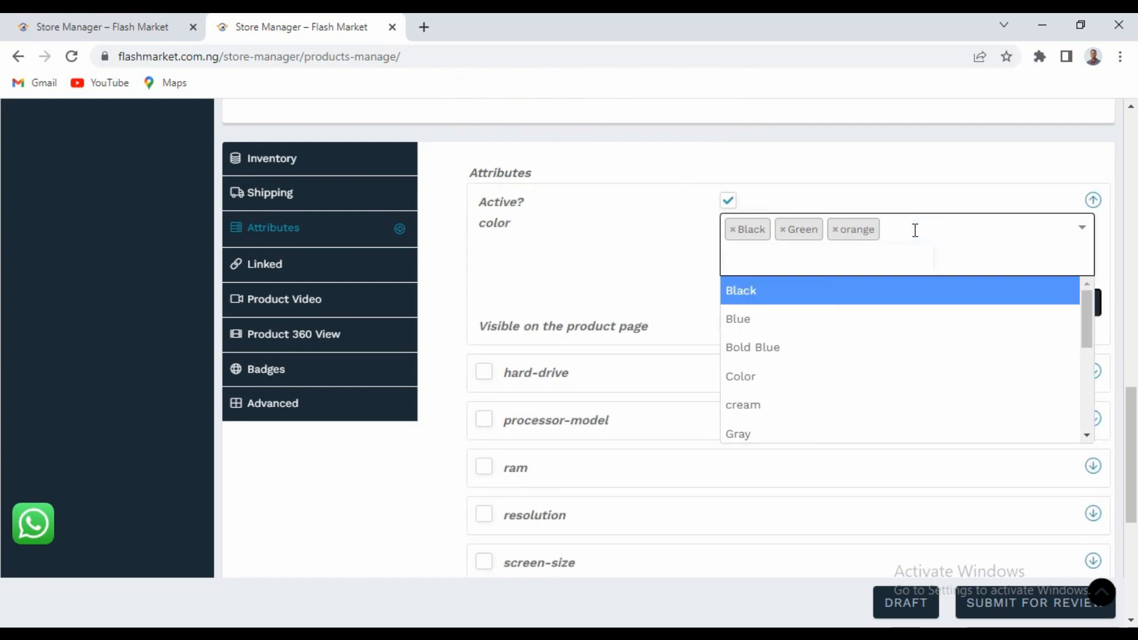
text(or)
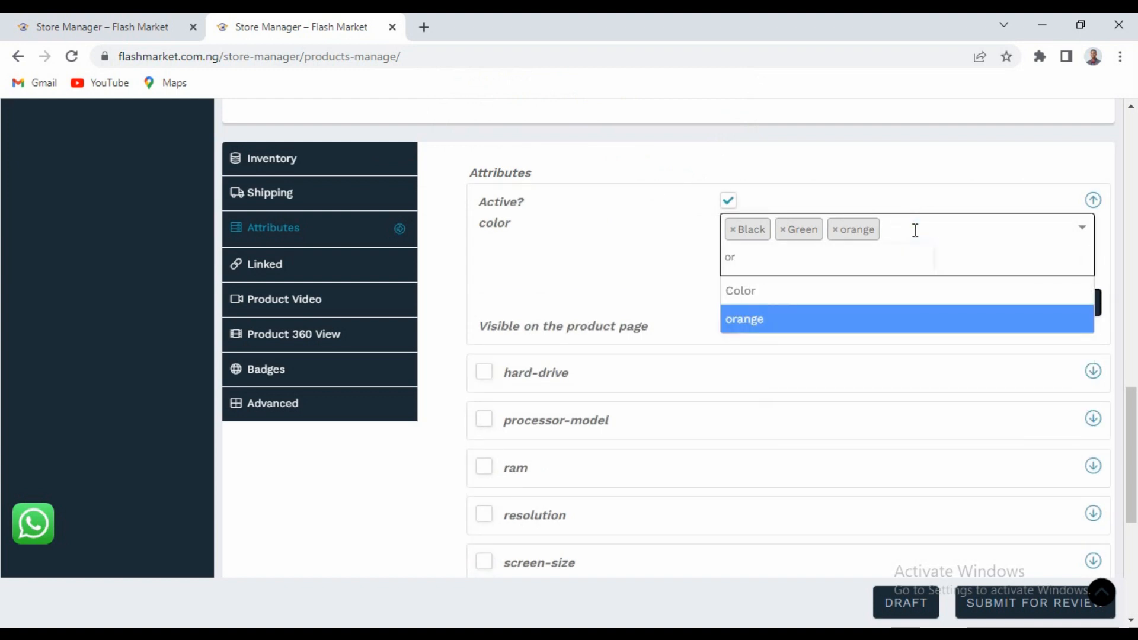
Close the color value list and deactivate the color attribute, discarding its selected values.
click(597, 271)
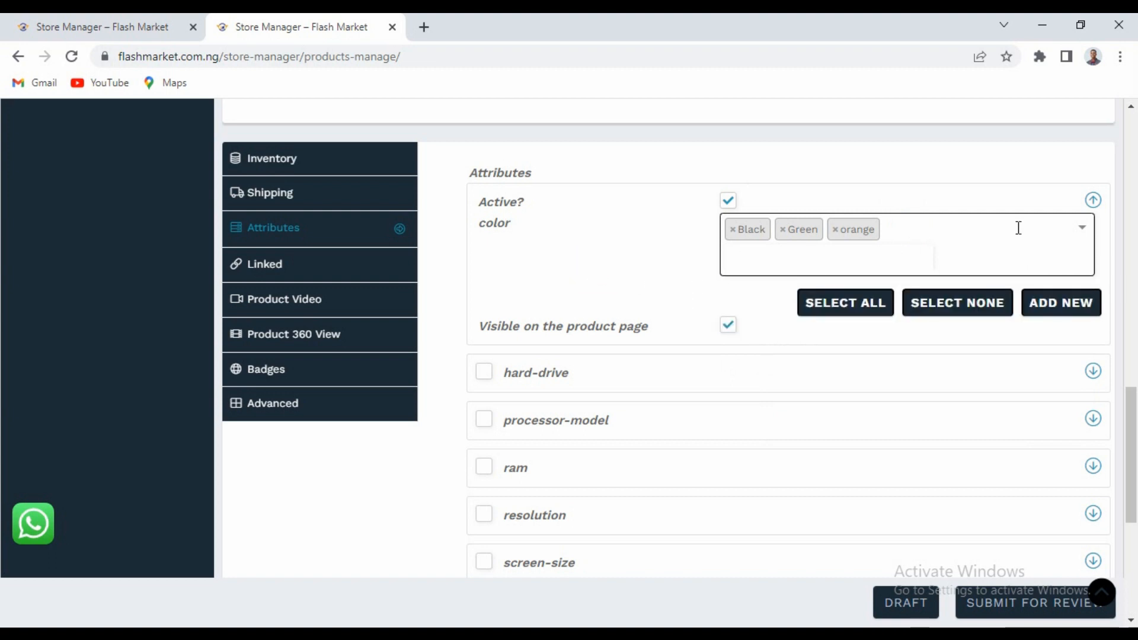
scroll(1135, 361, down, 2)
scroll(1135, 385, up, 3)
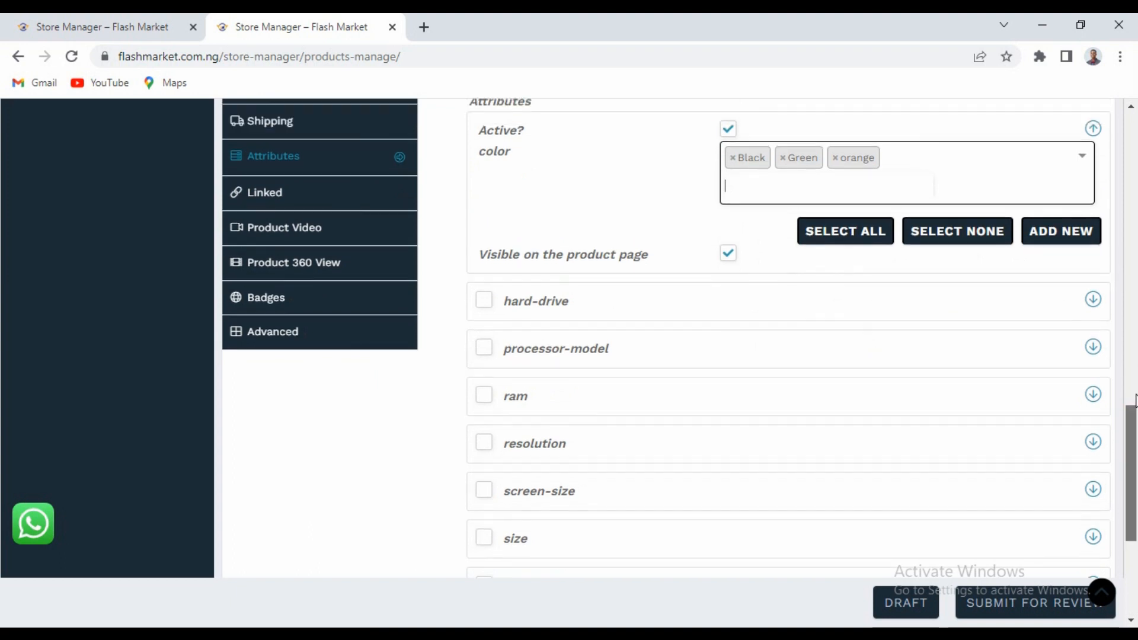
drag(1134, 381, 1134, 384)
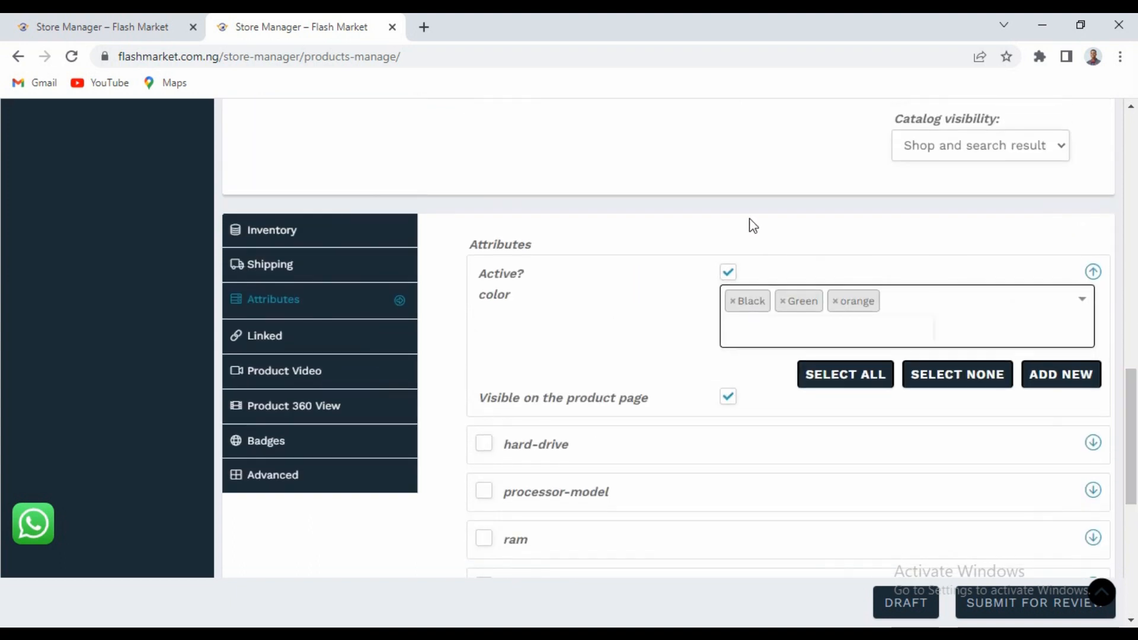
click(729, 277)
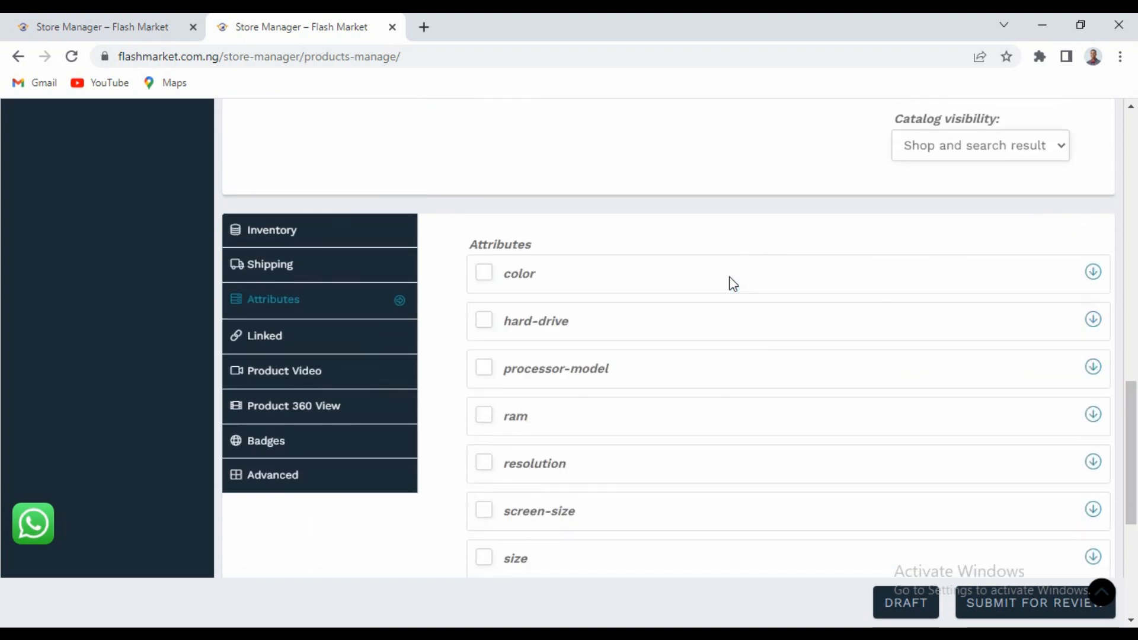
Reactivate the color attribute and choose Black and orange as its values.
click(483, 273)
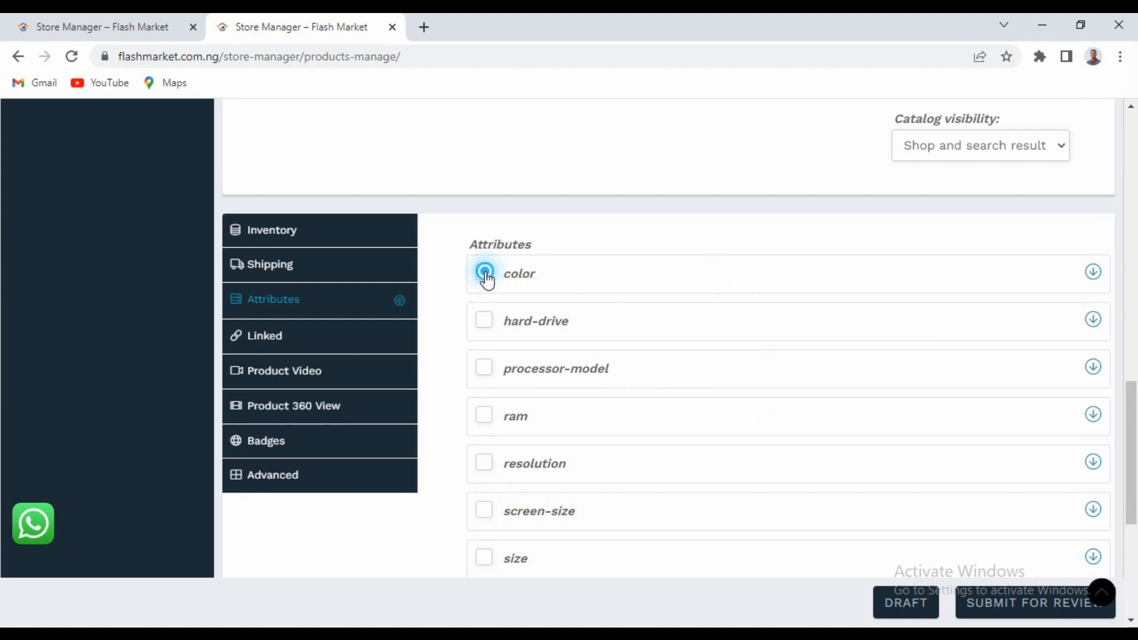
click(785, 318)
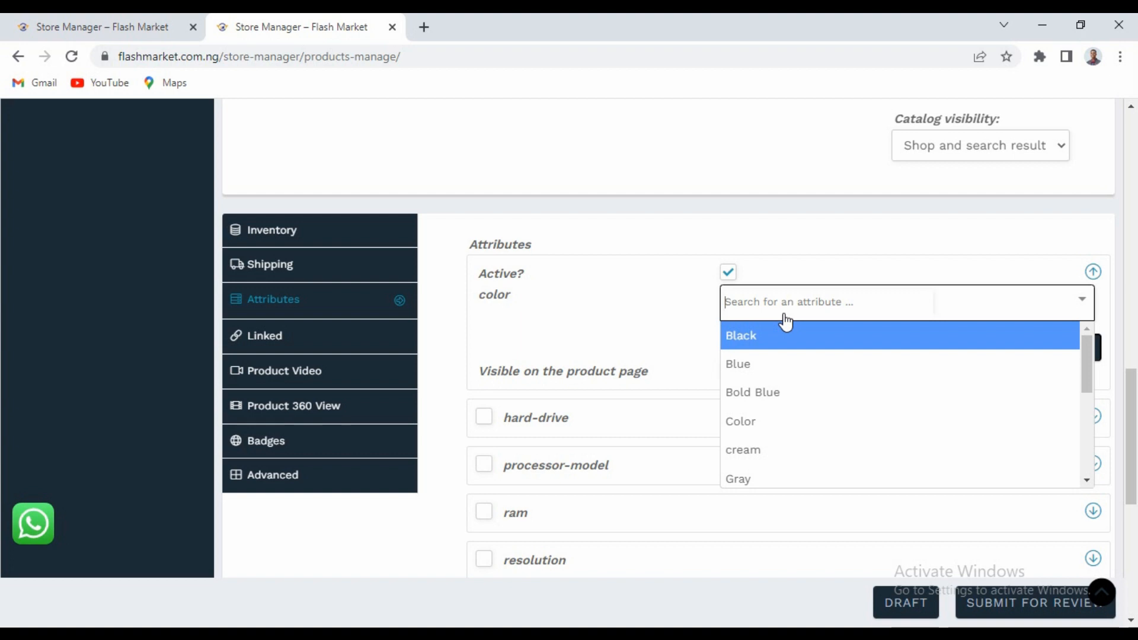
click(770, 336)
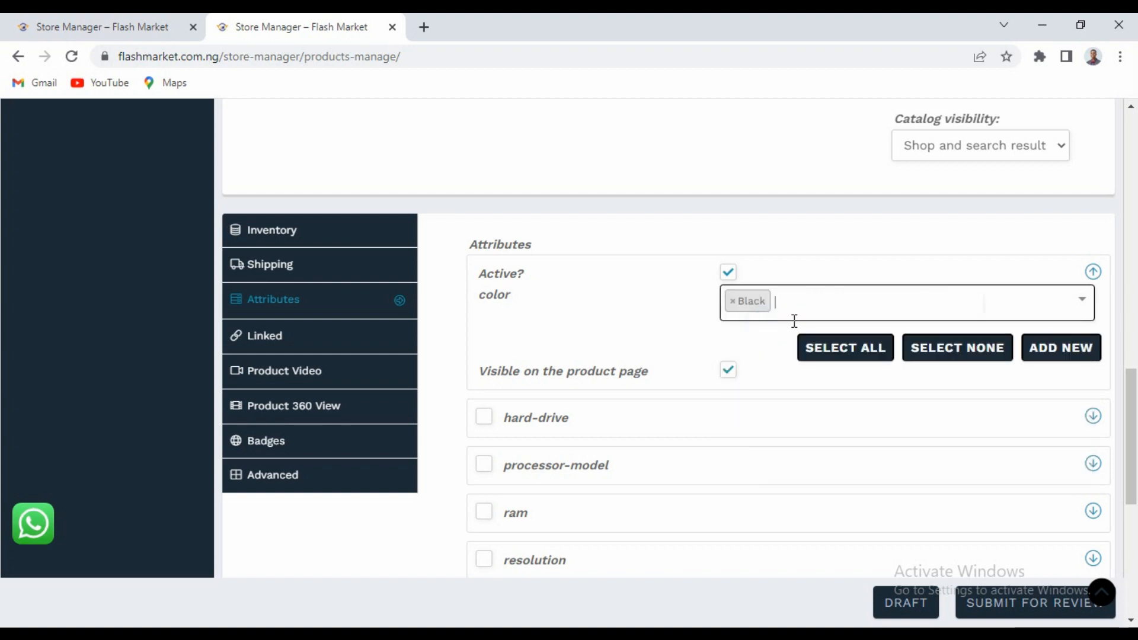
text(or)
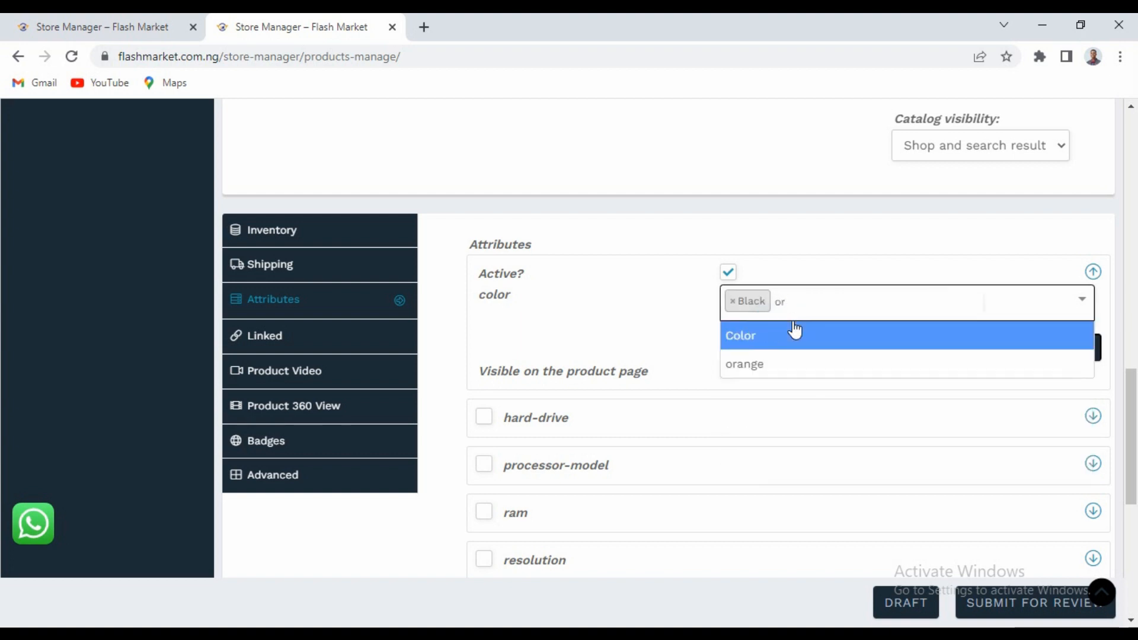
click(769, 366)
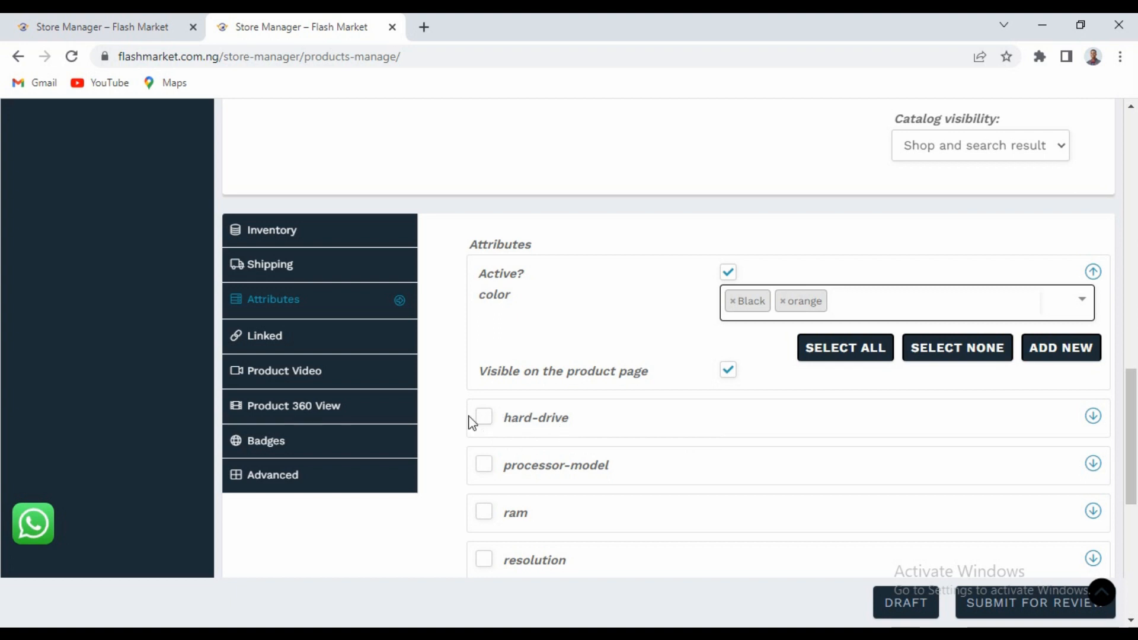
Activate the hard-drive attribute to view its available values, and deactivate it again.
click(484, 417)
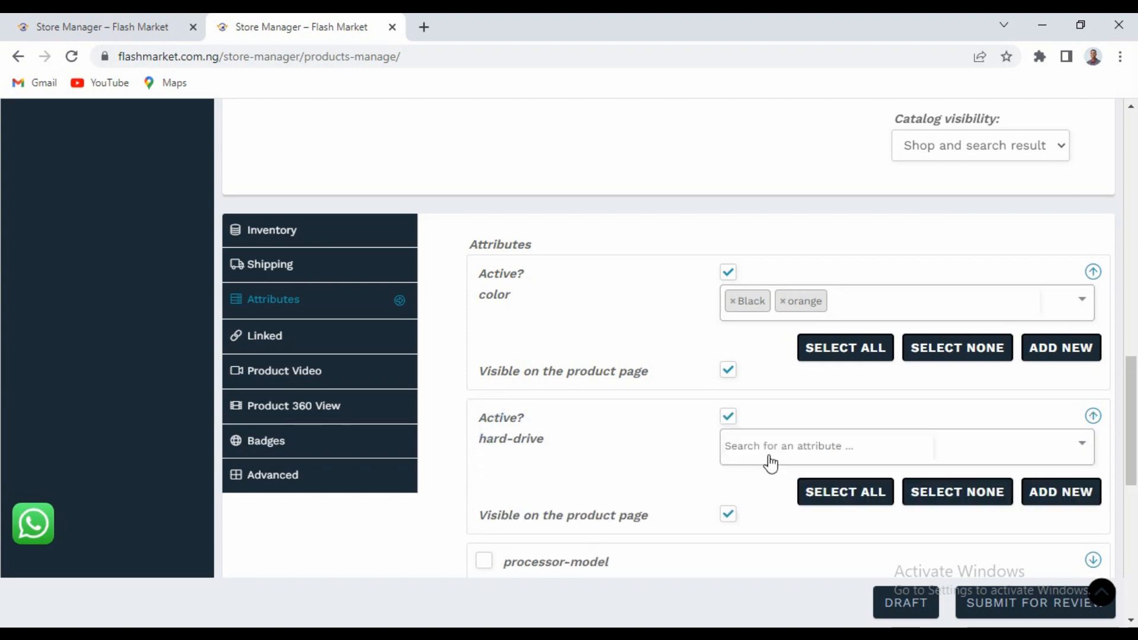
click(794, 448)
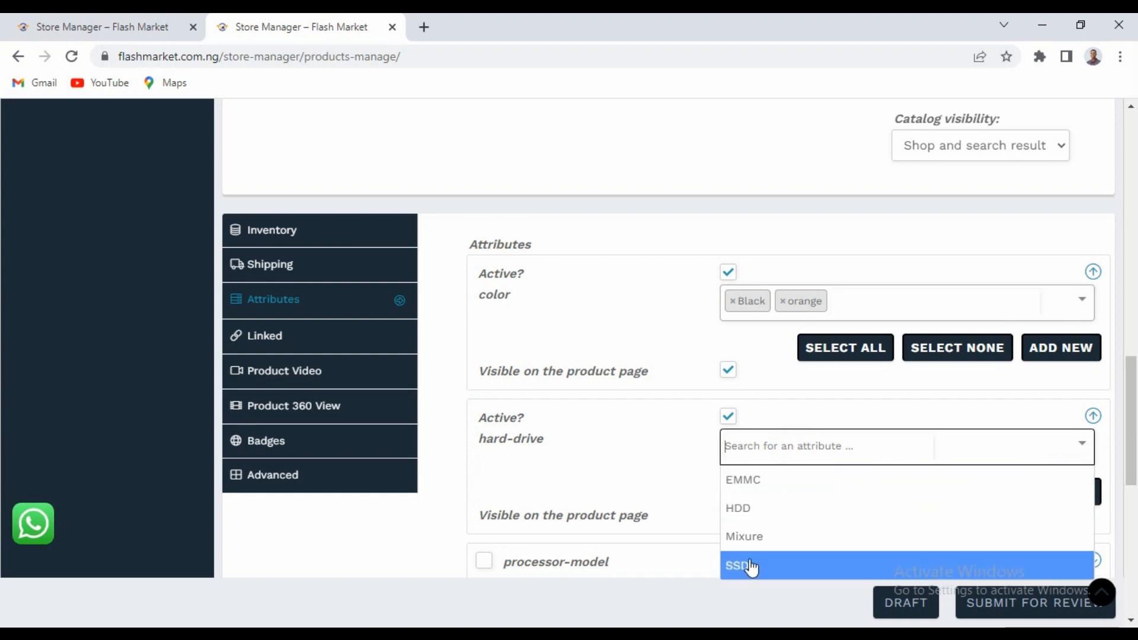
click(728, 417)
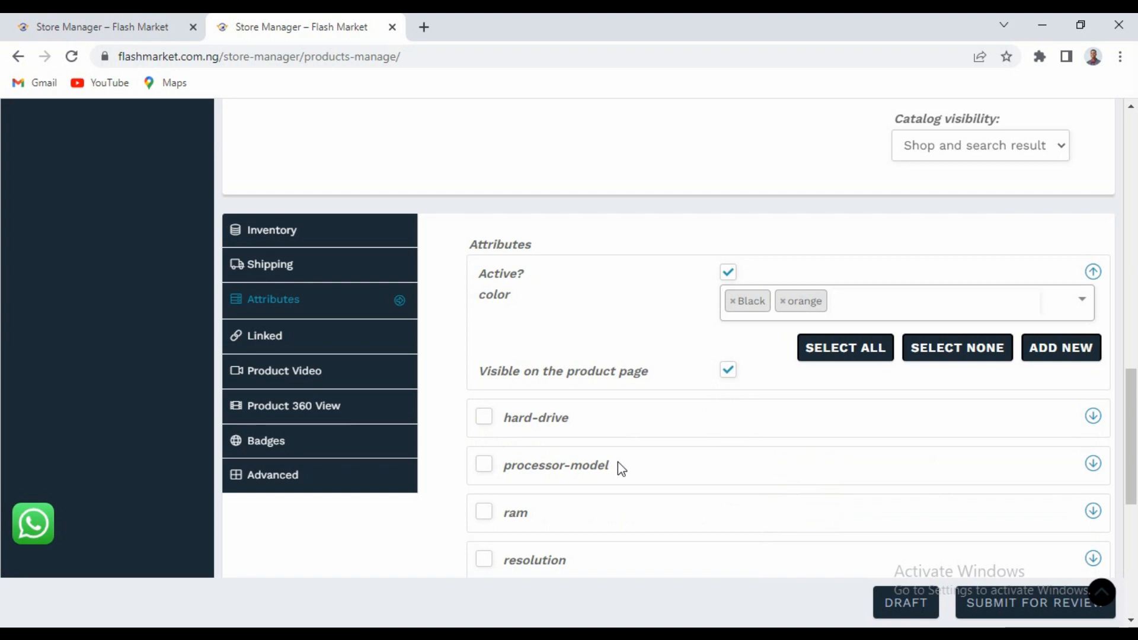
Try the wireless attribute with the value No, and deactivate the attribute again.
drag(1132, 398, 1130, 452)
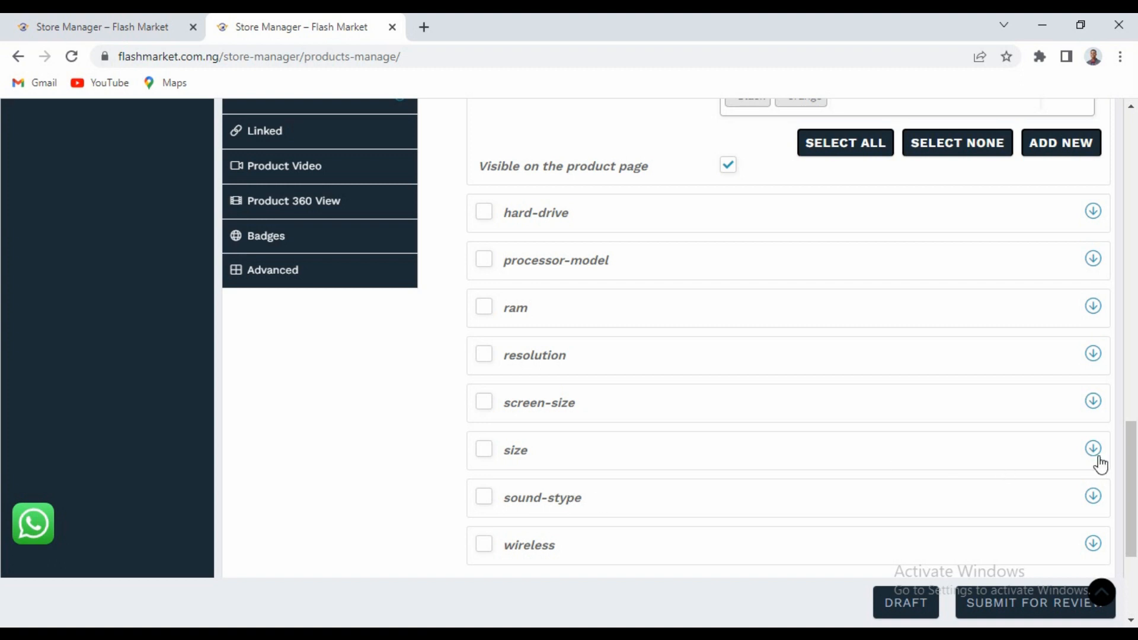
drag(1133, 465, 1131, 500)
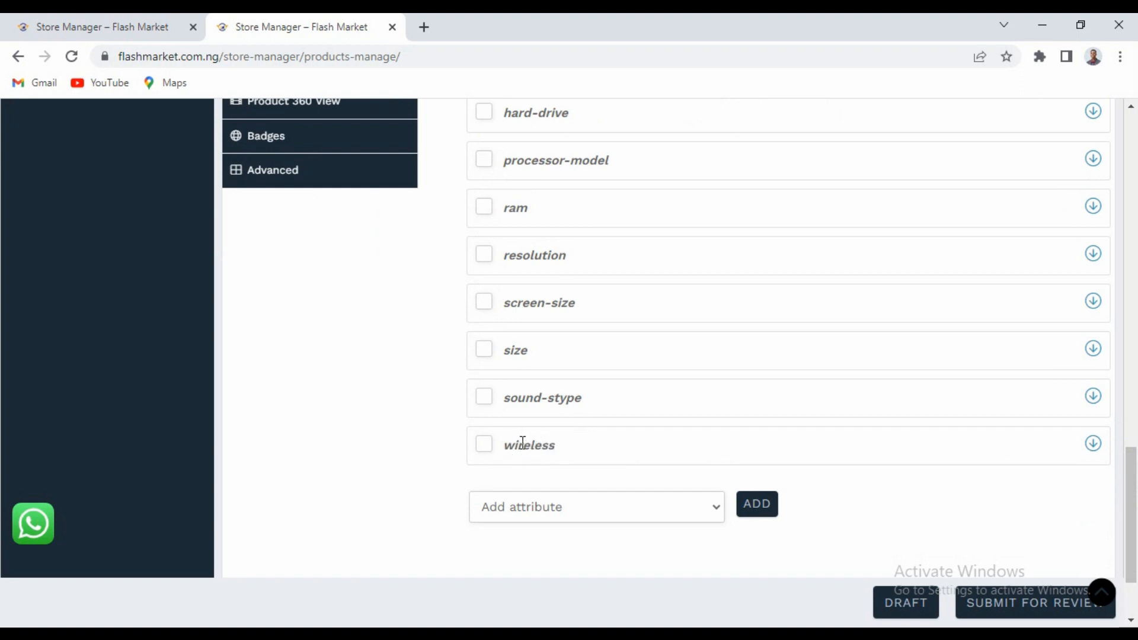
click(484, 445)
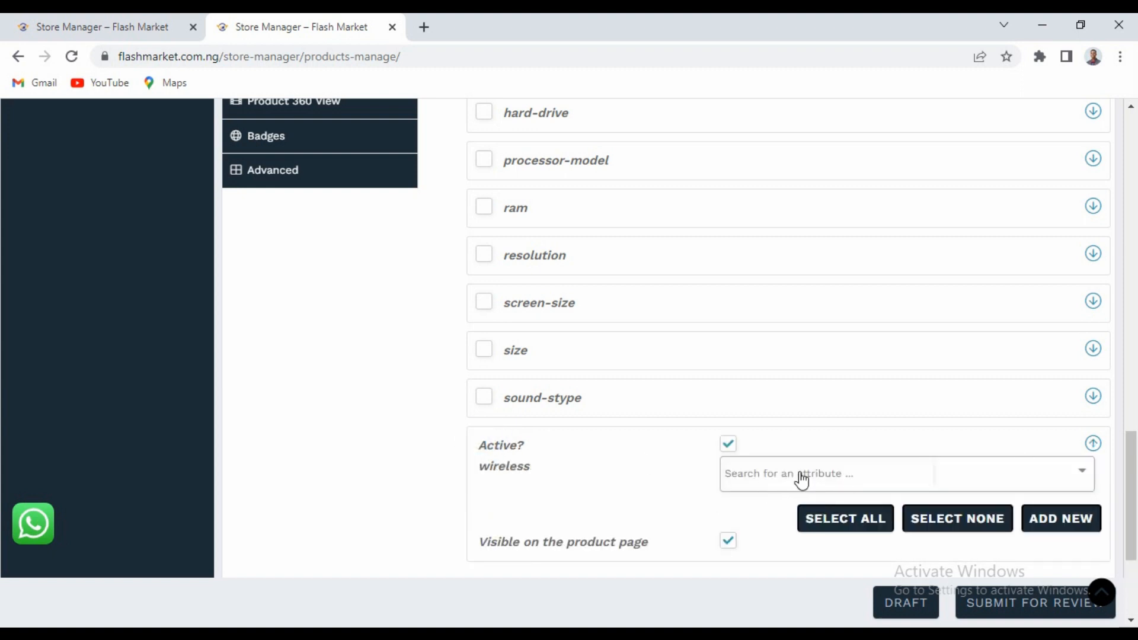
click(773, 481)
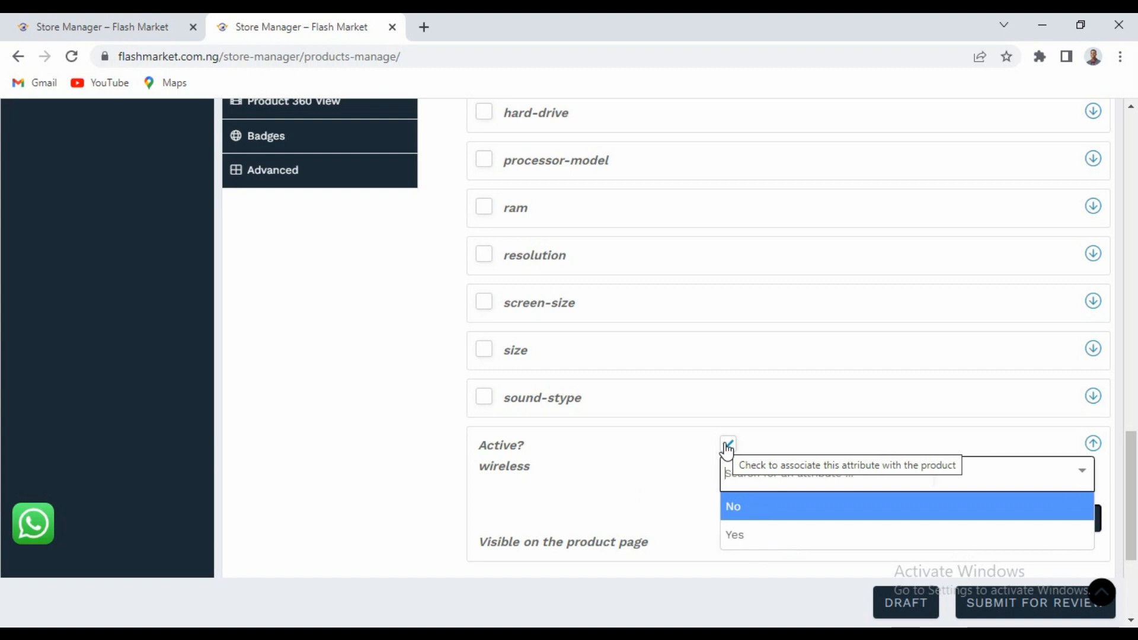
click(764, 505)
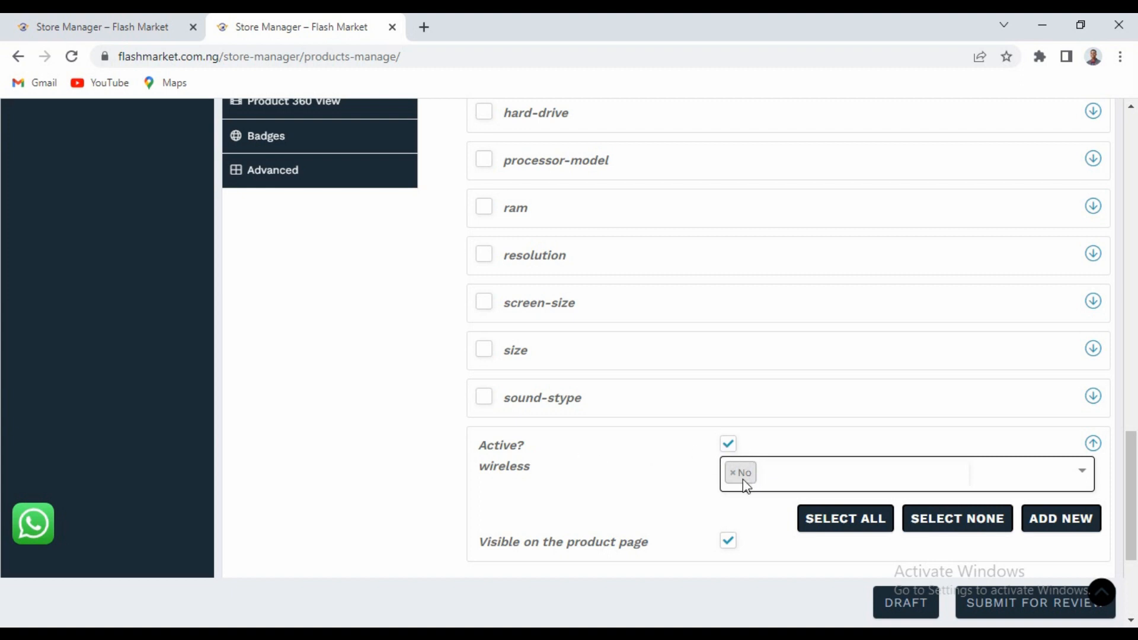
key(BackSpace)
click(728, 443)
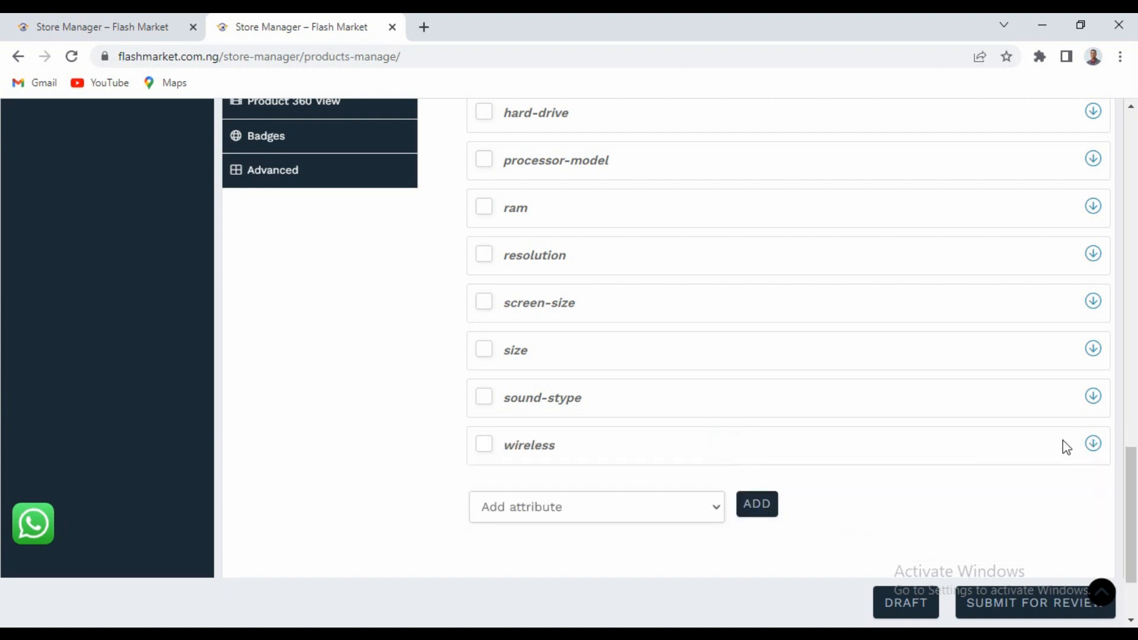
Add a blank custom attribute below the product's existing attributes.
drag(1131, 471, 1131, 507)
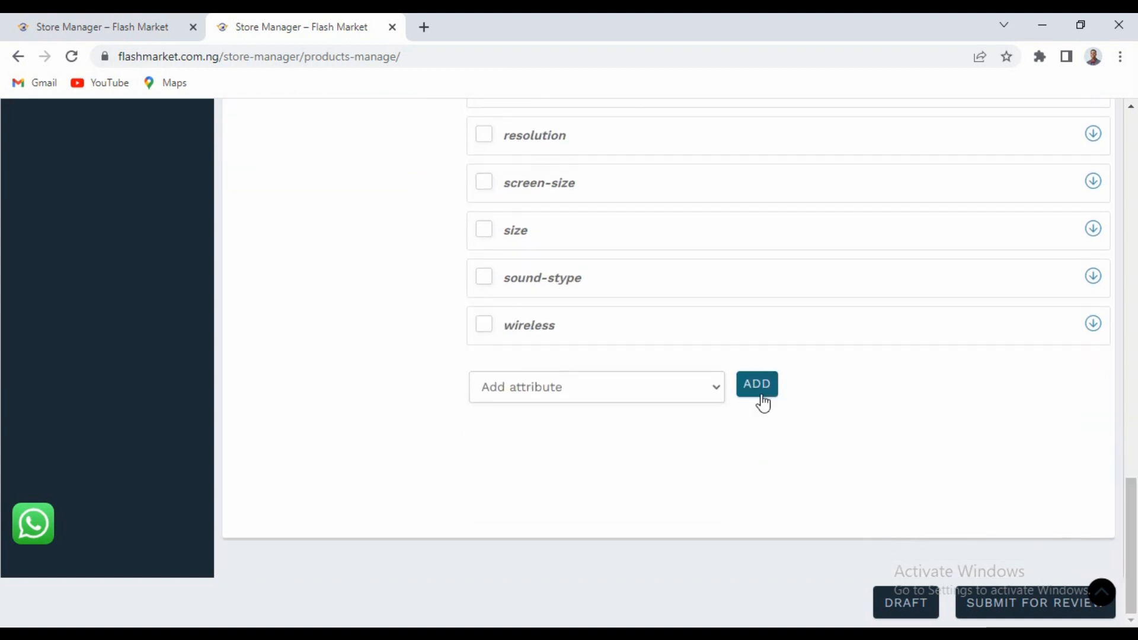
click(561, 385)
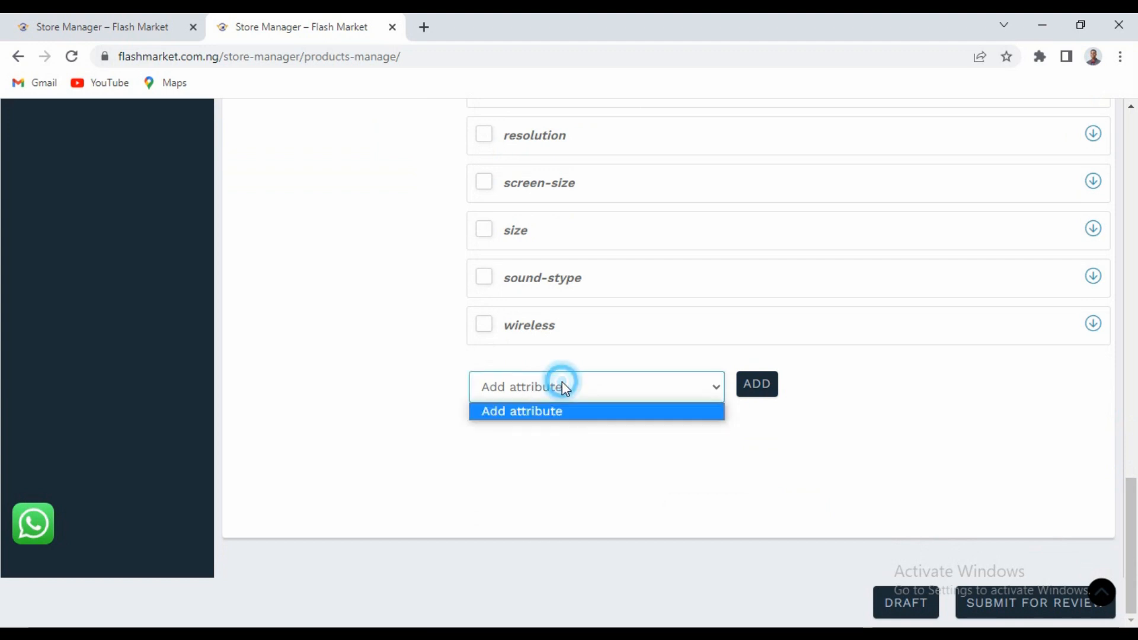
click(751, 389)
click(759, 385)
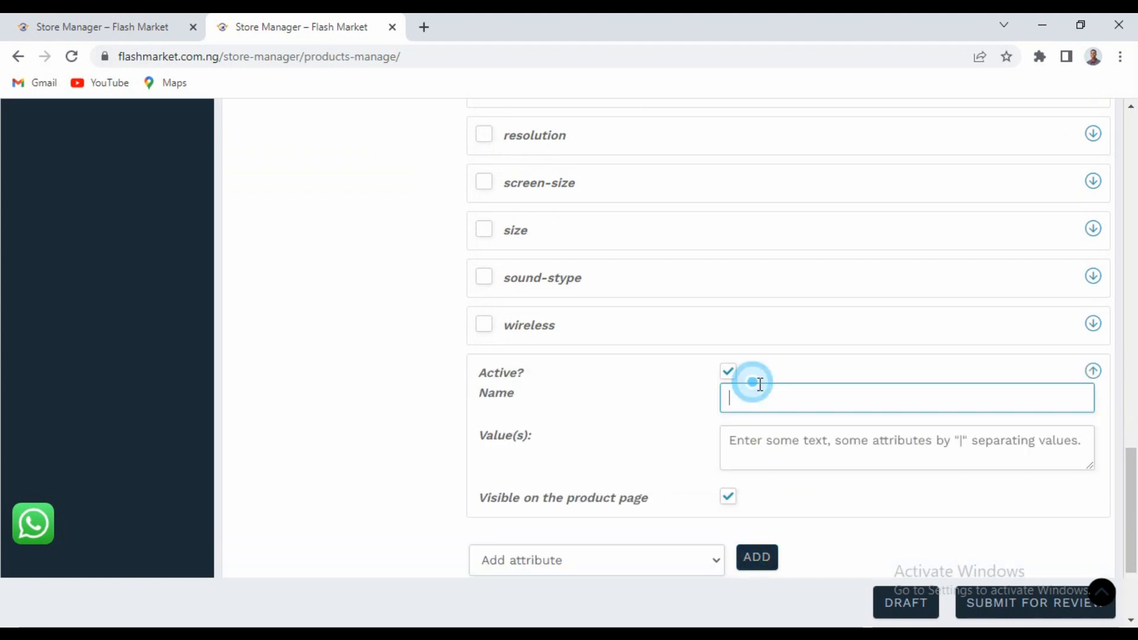
Try a placeholder name in the custom attribute, clear it, and deactivate the attribute.
click(765, 397)
text(jsjsi)
key(BackSpace)
key(BackSpace)
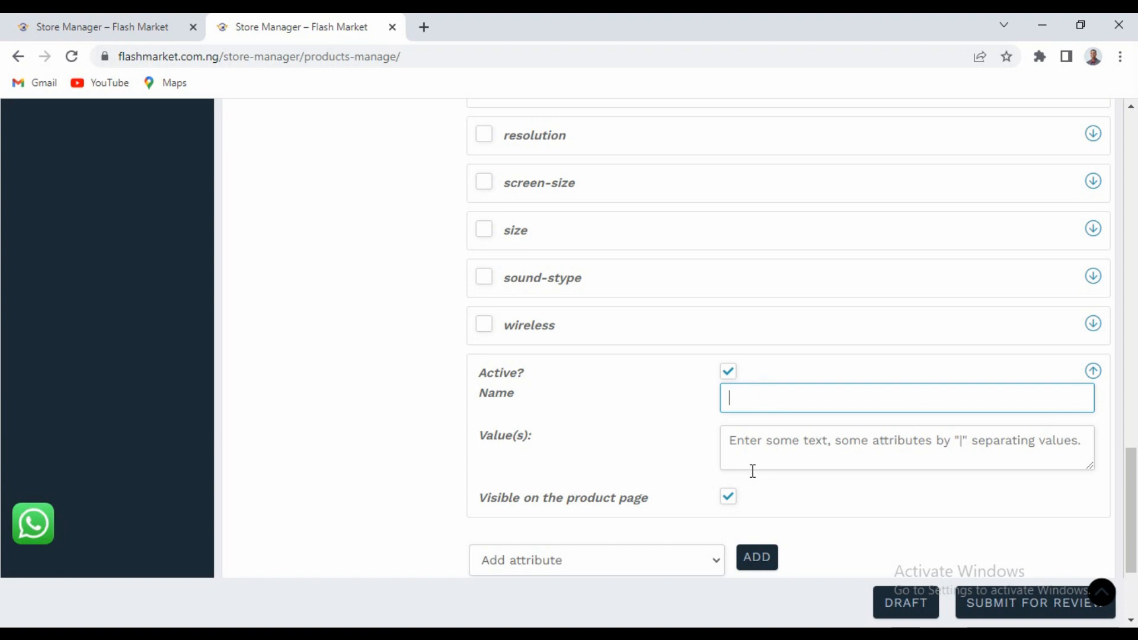
click(761, 439)
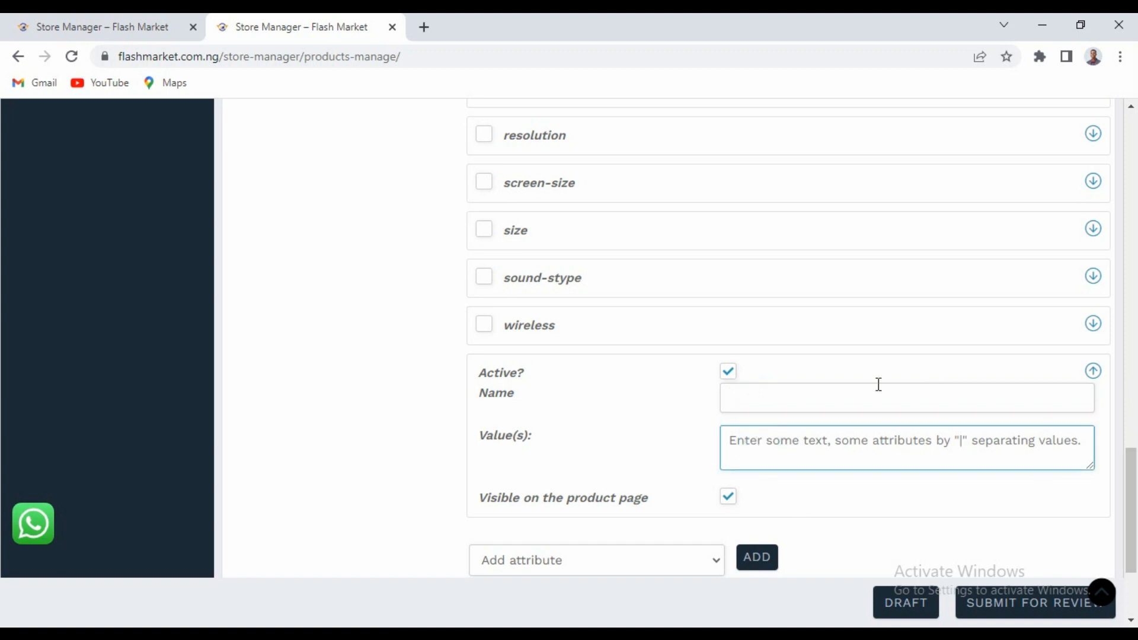
click(728, 372)
click(401, 365)
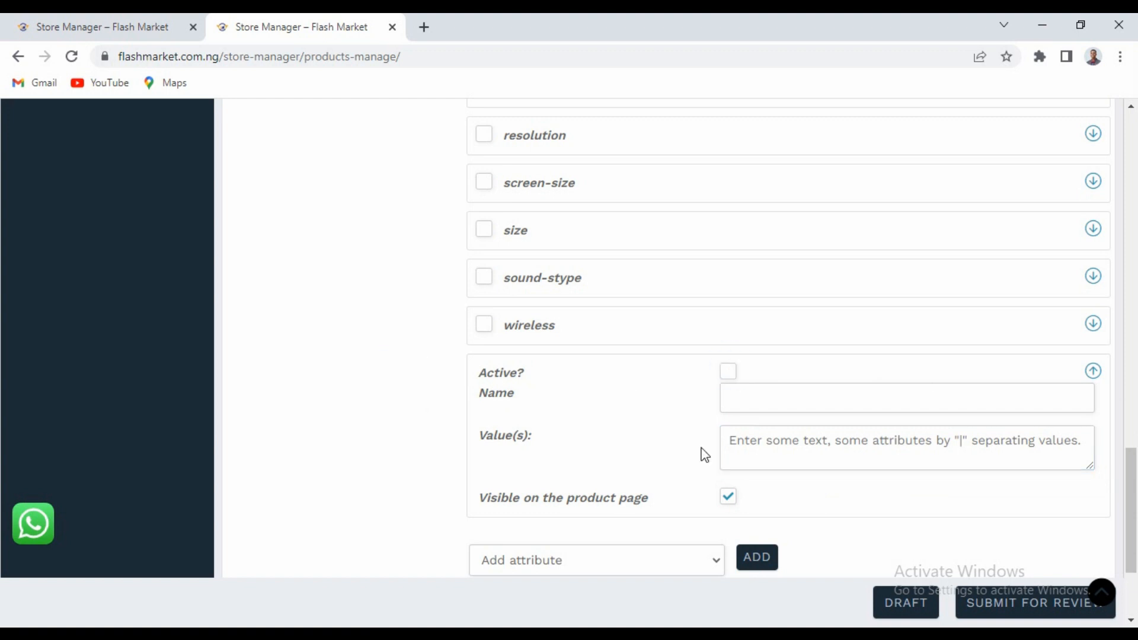
Try a placeholder video URL in the product video settings and clear it again.
drag(1133, 481, 1134, 360)
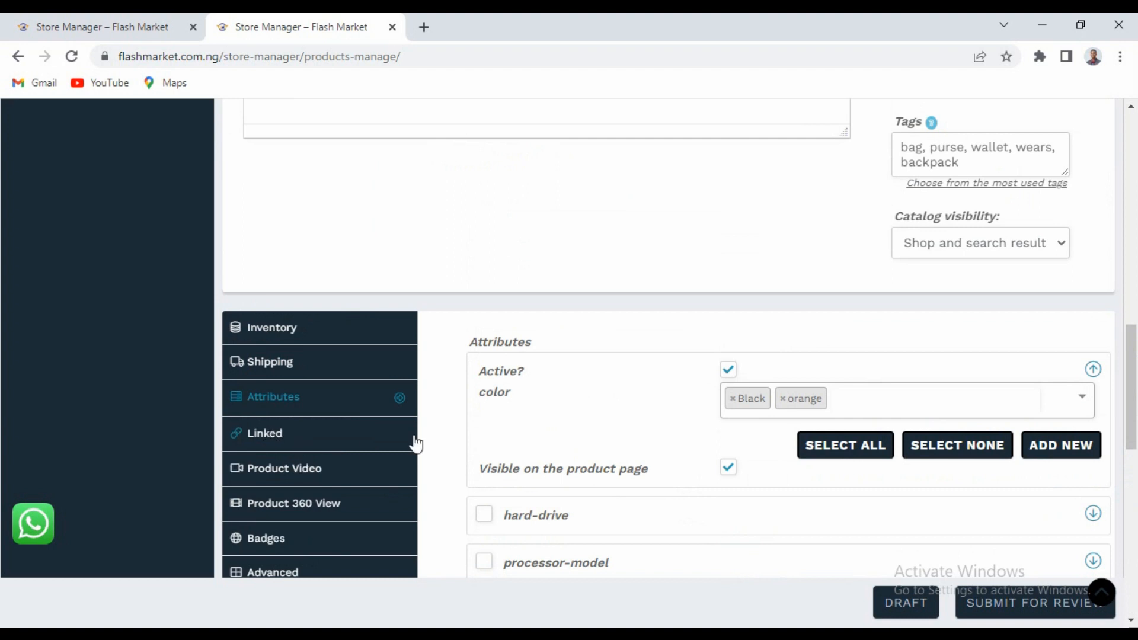
click(308, 469)
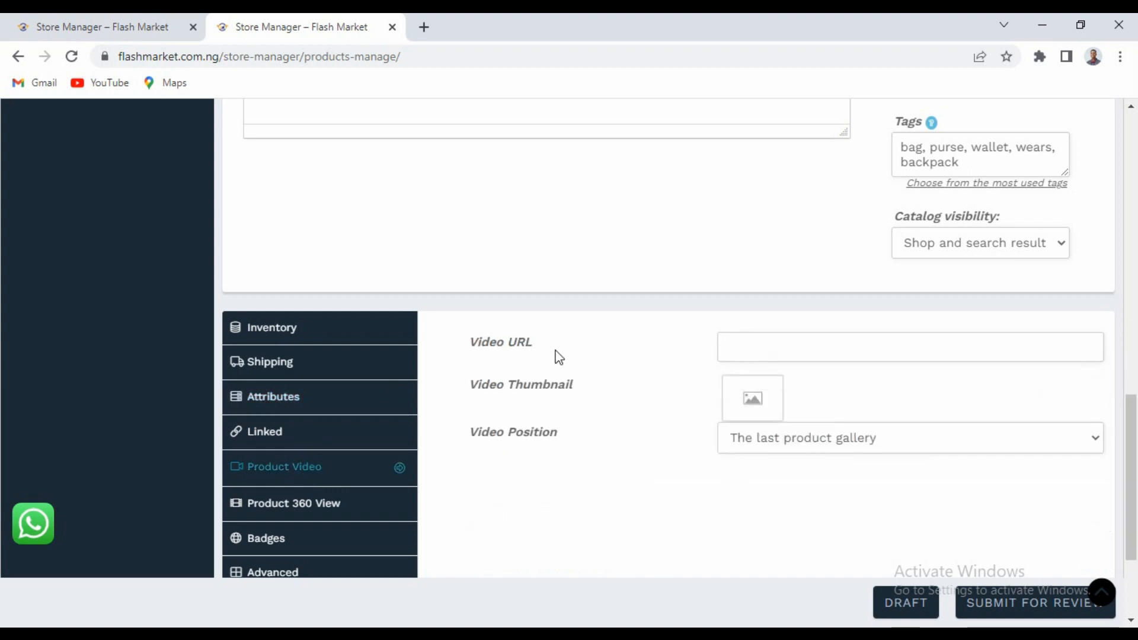
click(760, 350)
text(lodndbjfjkbkdhfjs)
key(BackSpace)
key(BackSpace)
key(BackSpace)
key(BackSpace)
key(BackSpace)
key(BackSpace)
key(BackSpace)
key(BackSpace)
key(BackSpace)
key(BackSpace)
key(BackSpace)
key(BackSpace)
key(BackSpace)
key(BackSpace)
key(BackSpace)
key(BackSpace)
key(BackSpace)
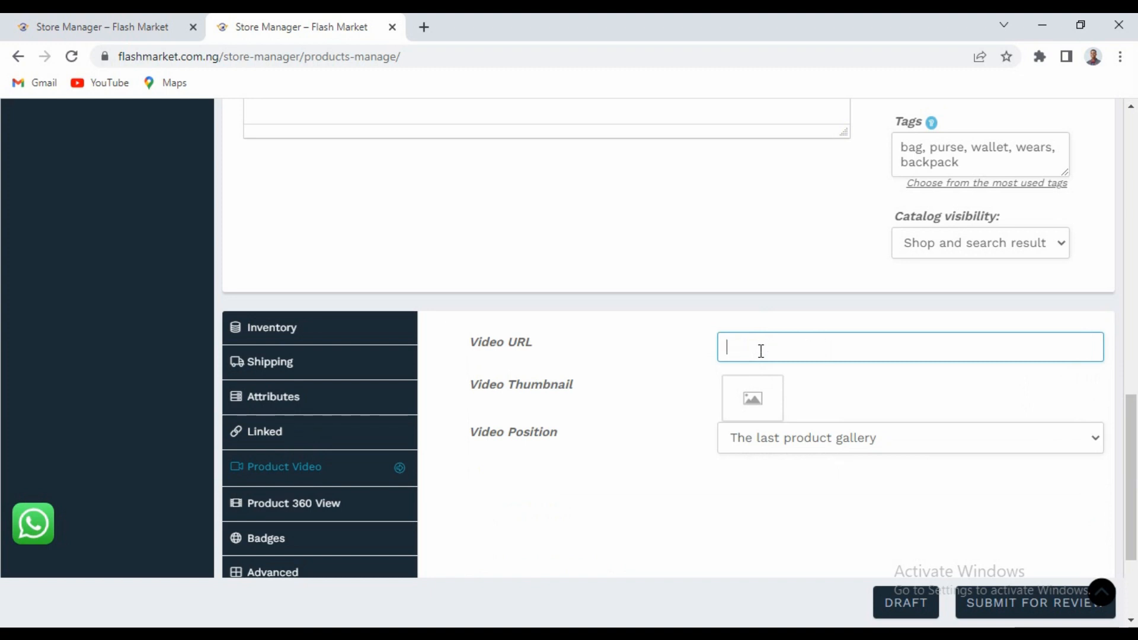
View the 360 view images section and mark the item as a new product in its badge settings.
click(286, 512)
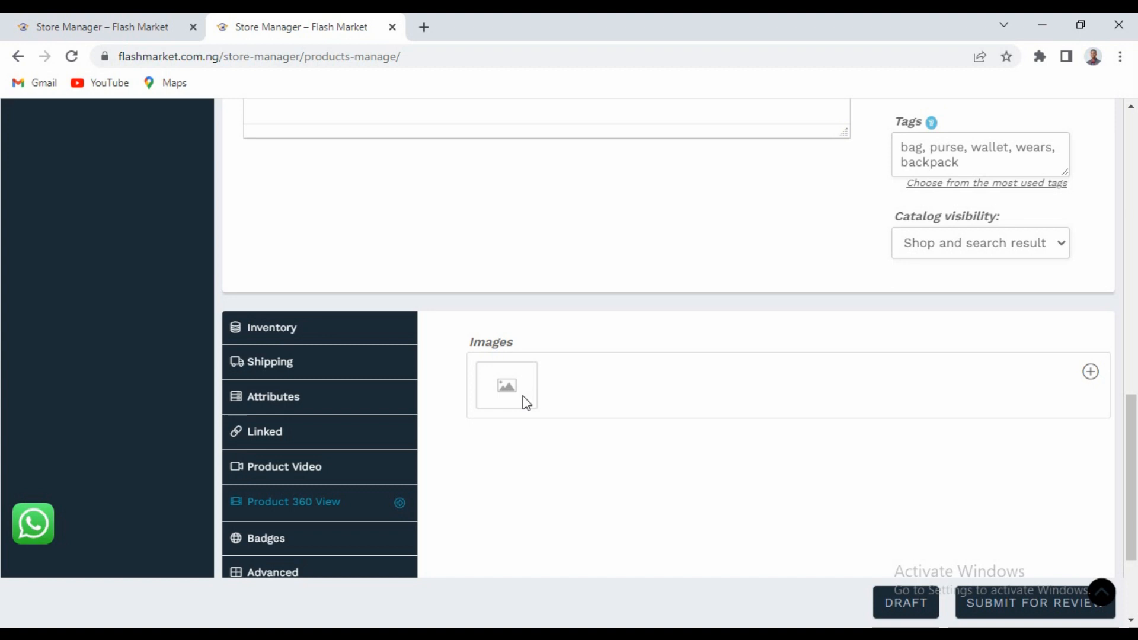
click(259, 546)
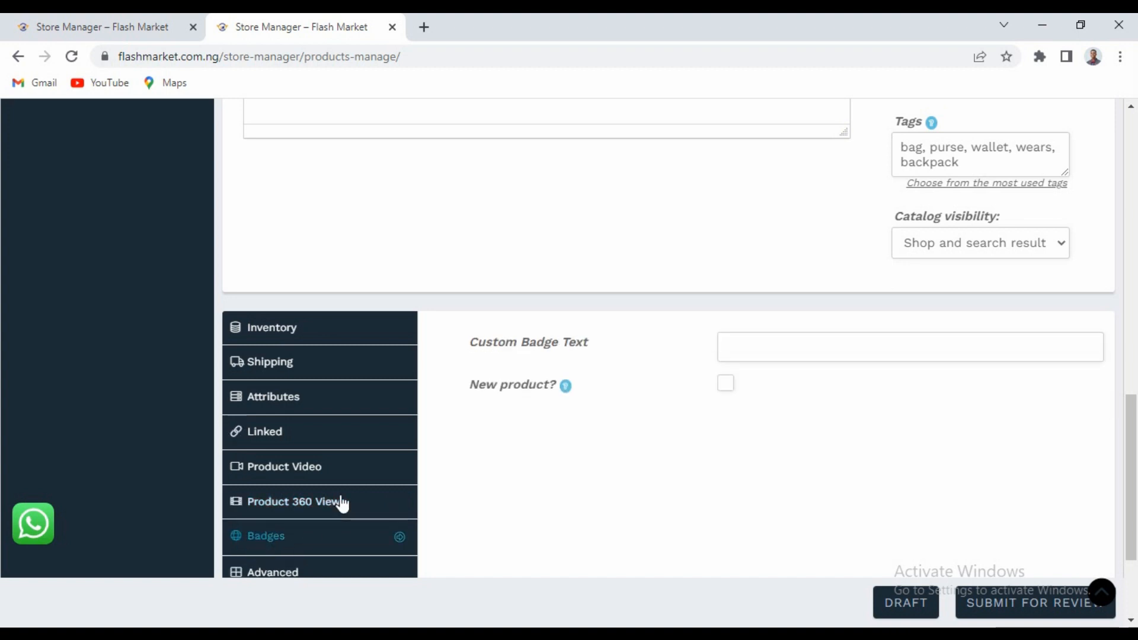
click(801, 350)
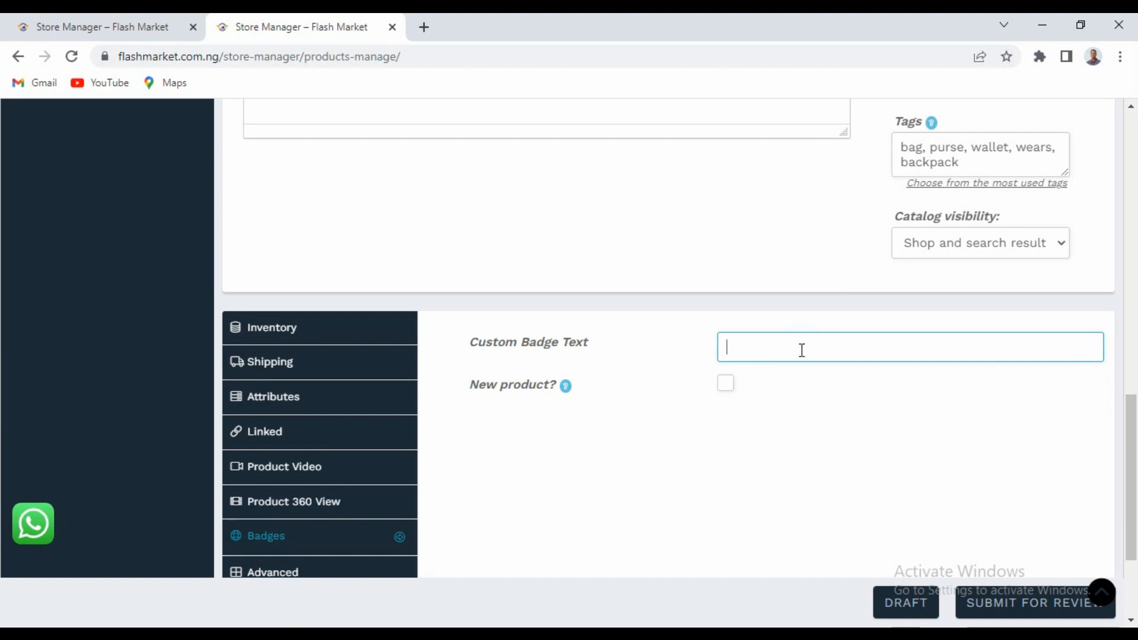
click(726, 384)
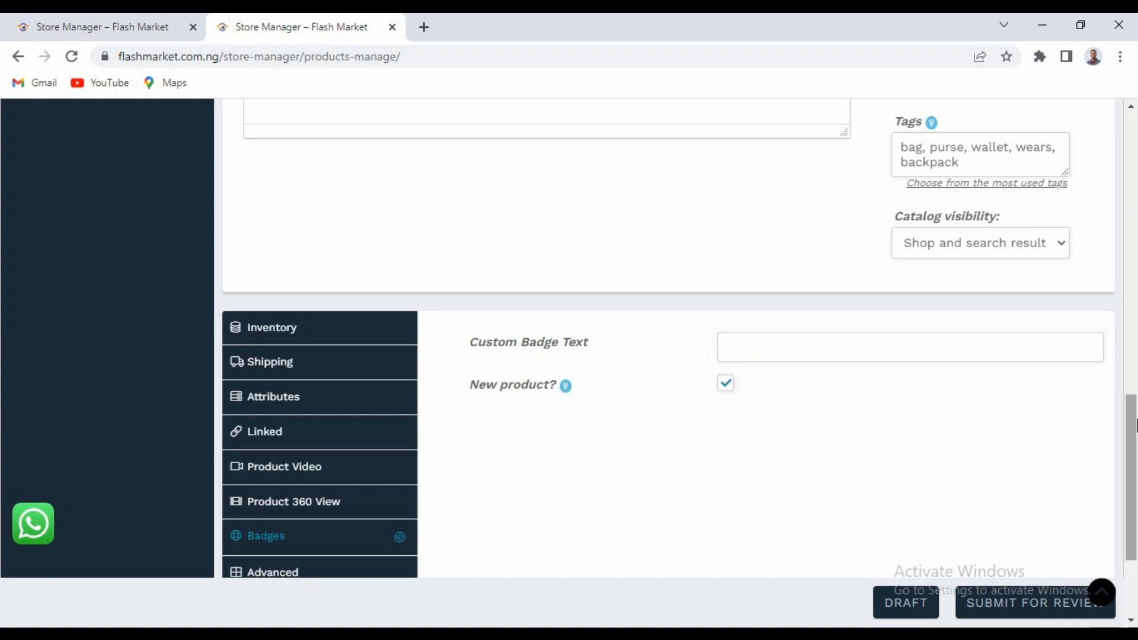
In the product's advanced settings, enter the purchase note "Thank you for your purchase, we hope to see you again soon.".
scroll(1020, 444, down, 2)
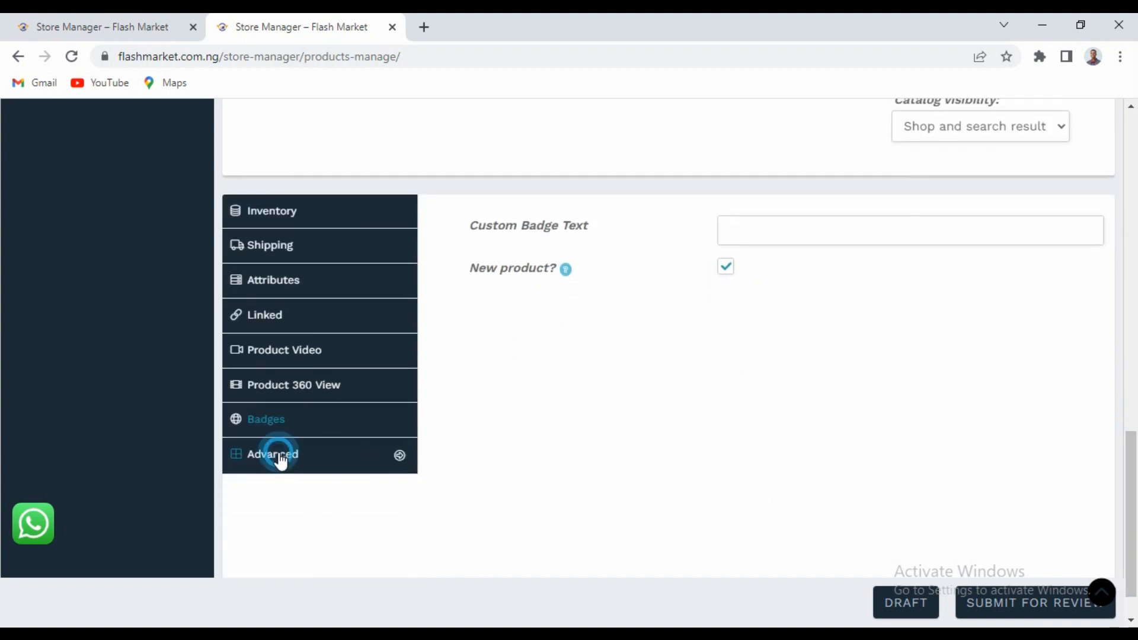
click(279, 458)
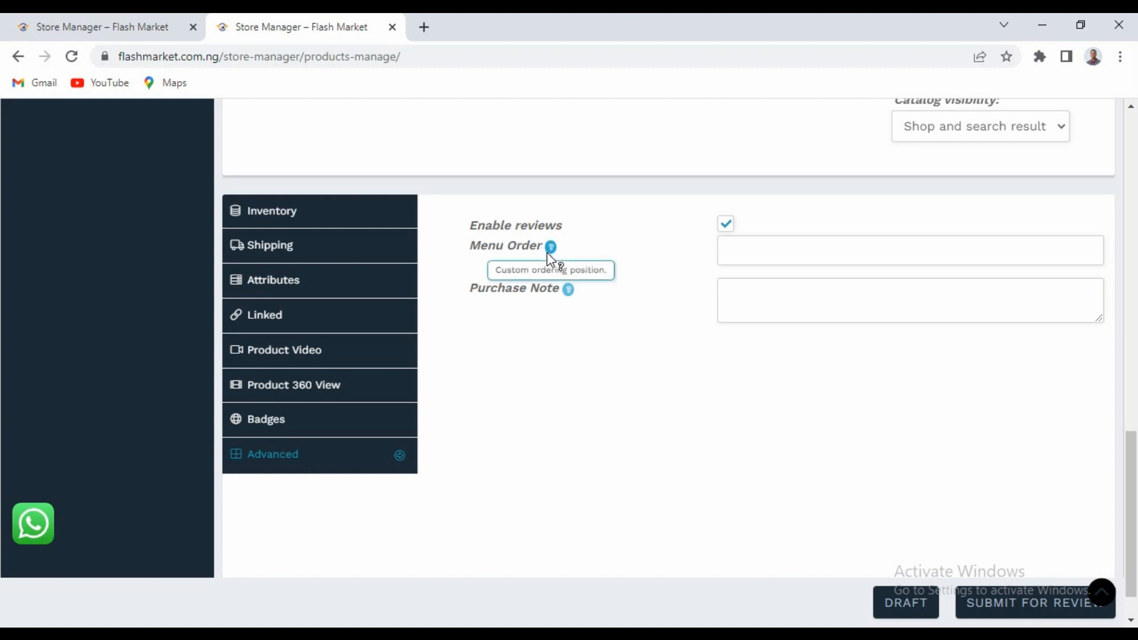
click(816, 287)
text(T)
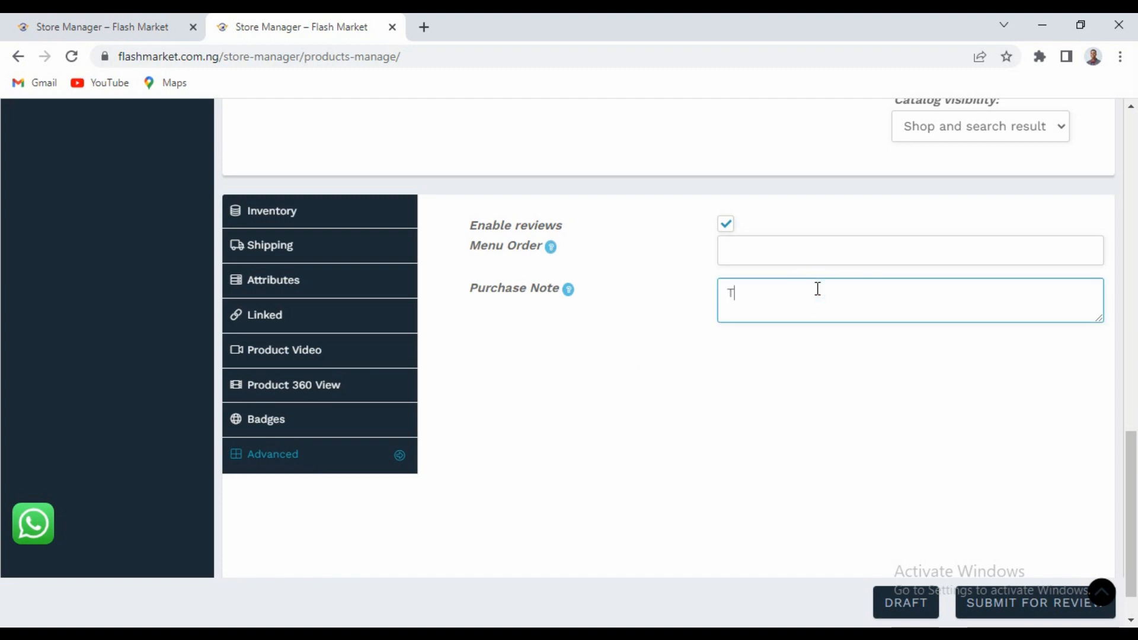
text(hank you for your purchase, )
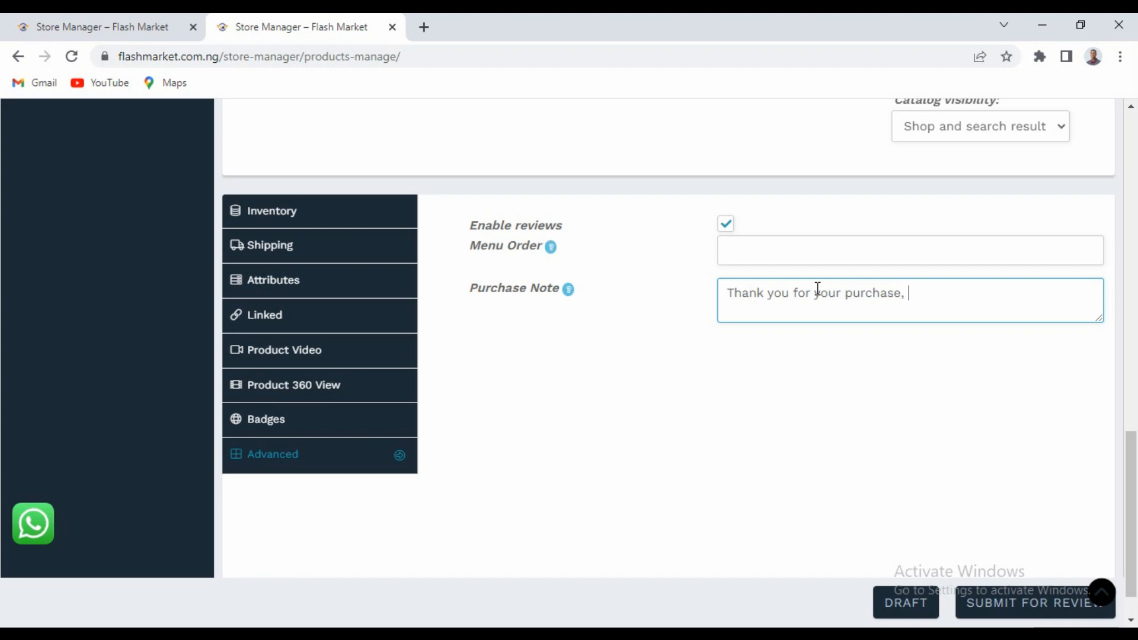
text(we hope to see)
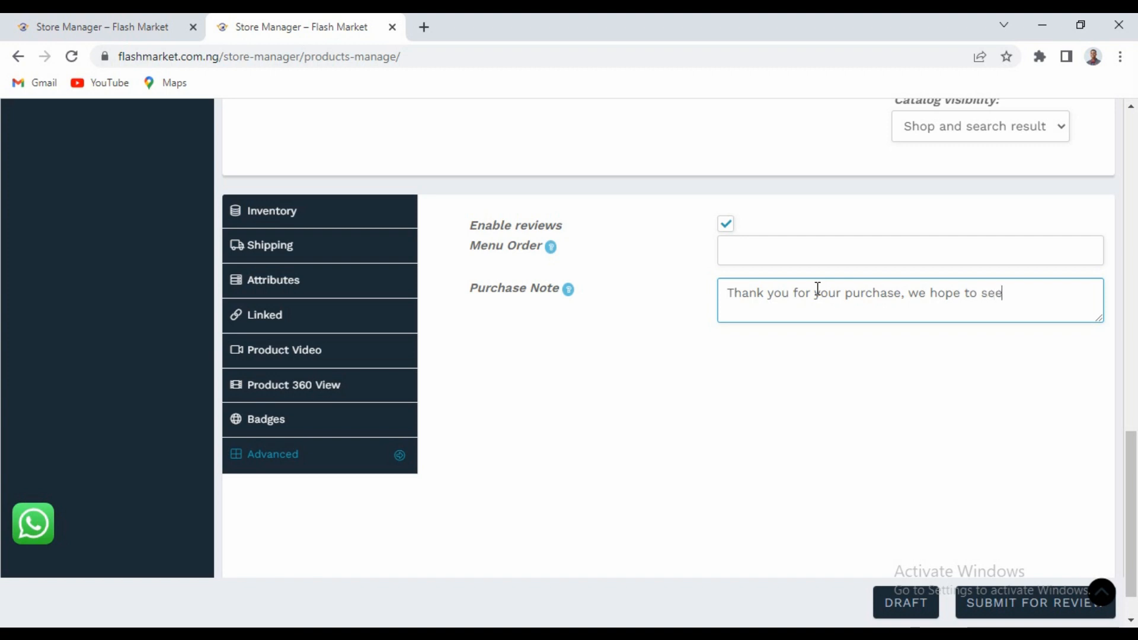
text( you again soon.)
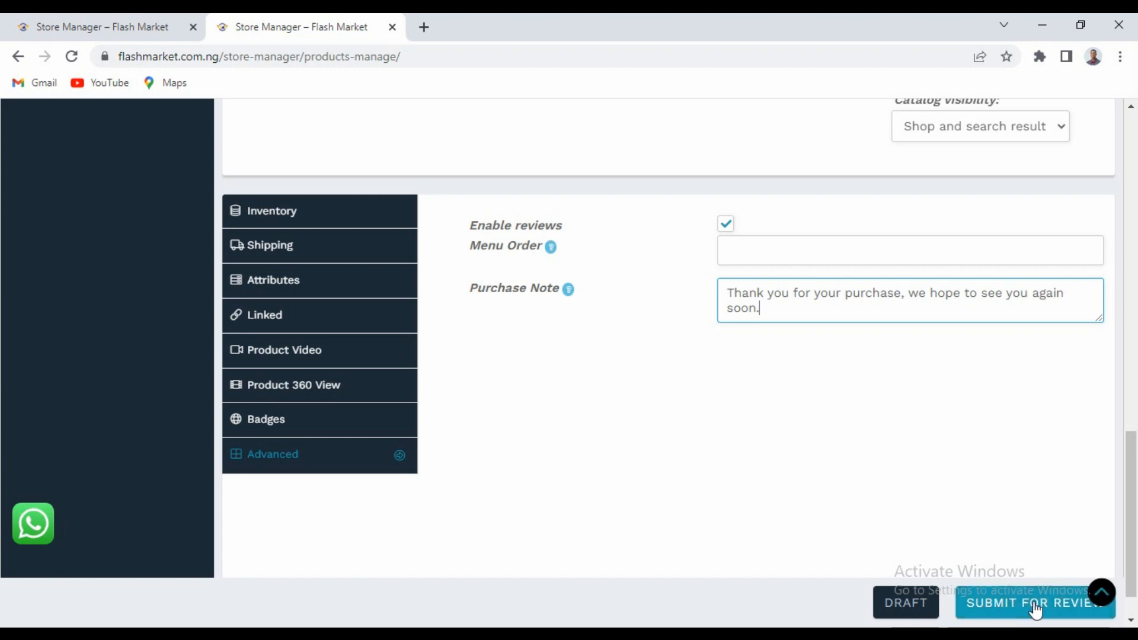
Review the product's inventory, shipping, attributes, linked, video, badge and advanced settings, including the available shipping classes.
drag(1132, 491, 1125, 533)
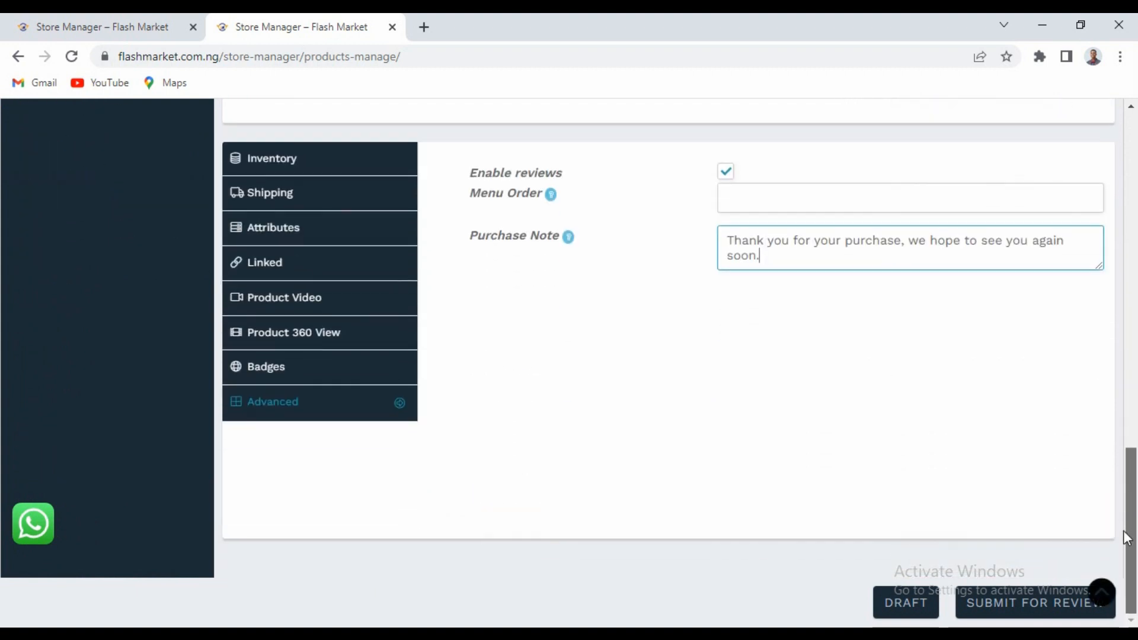
click(287, 163)
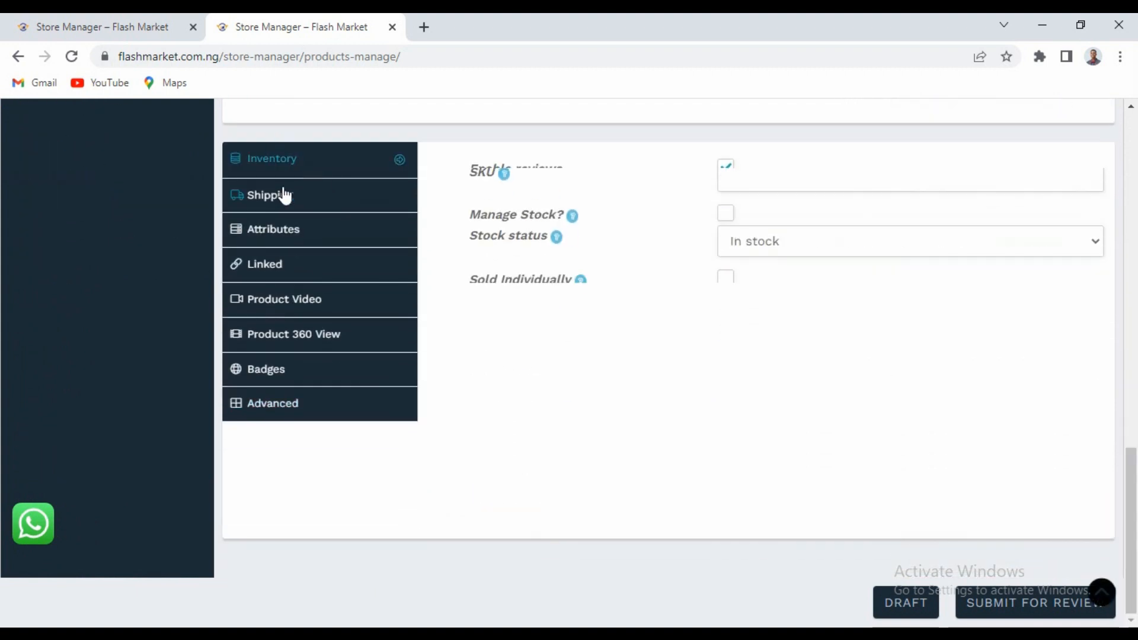
click(281, 199)
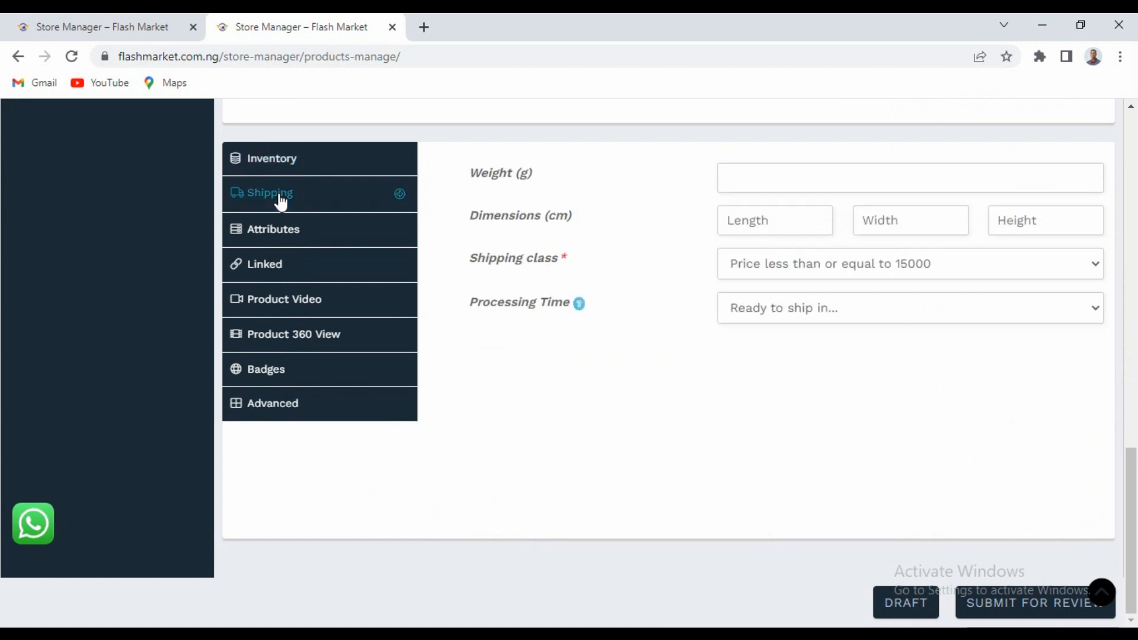
click(985, 268)
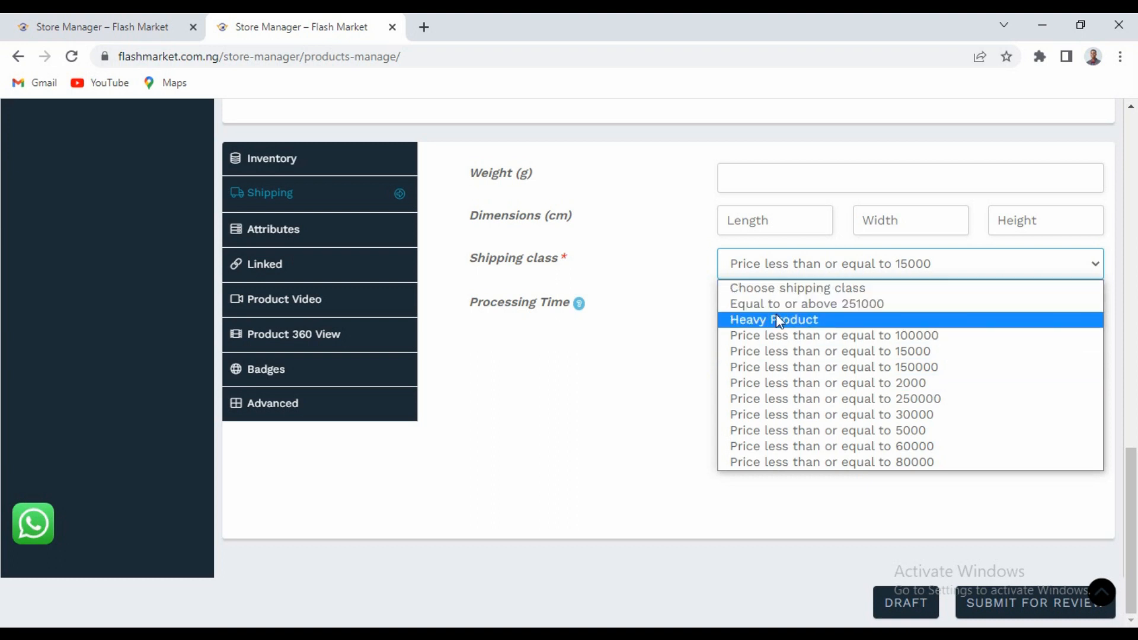
click(606, 384)
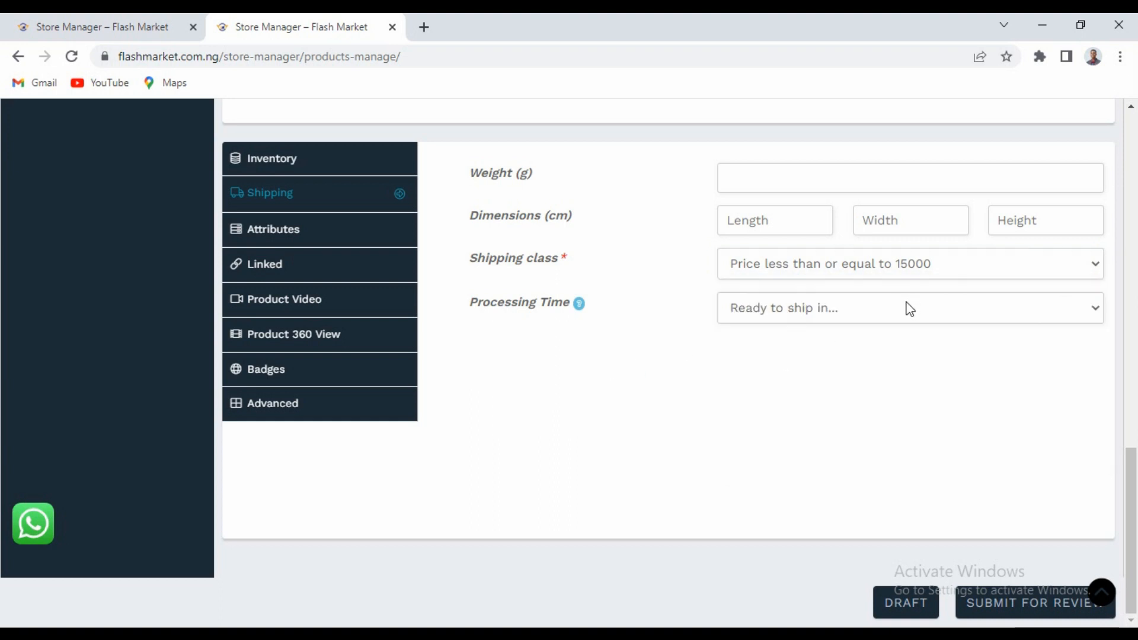
click(299, 234)
click(289, 271)
click(293, 303)
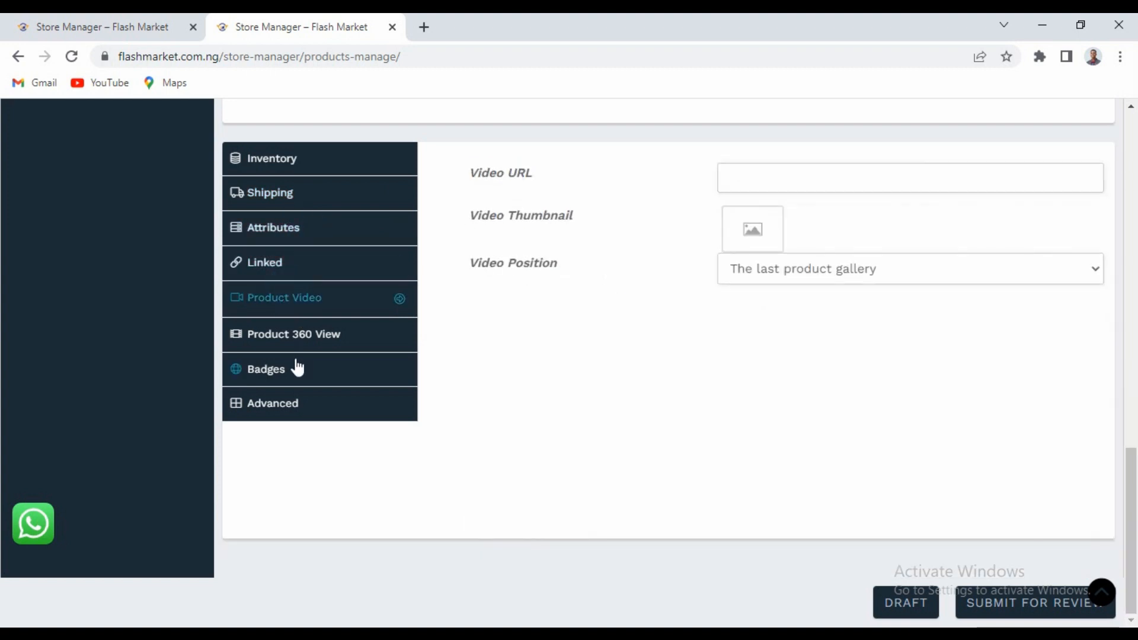
click(298, 368)
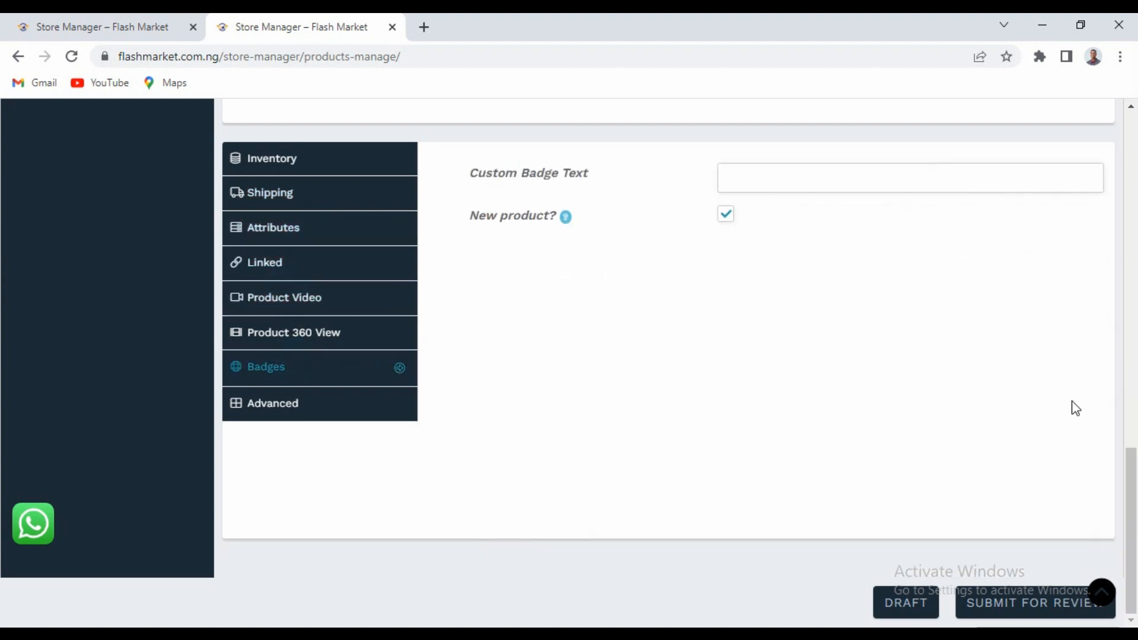
click(389, 405)
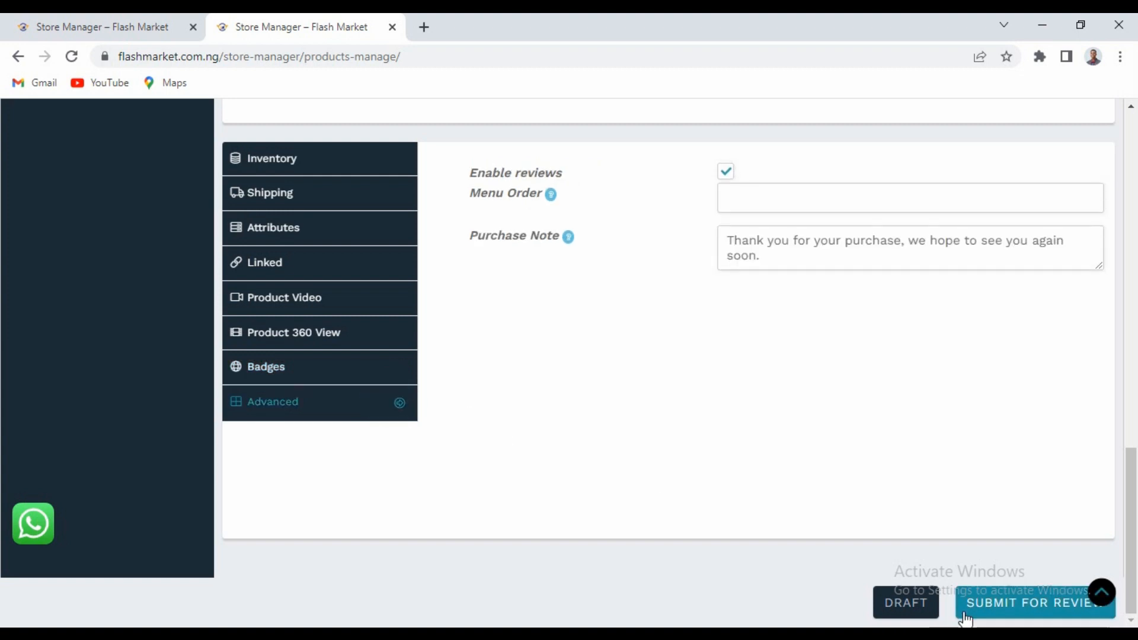
Submit the bag product for review.
click(1015, 604)
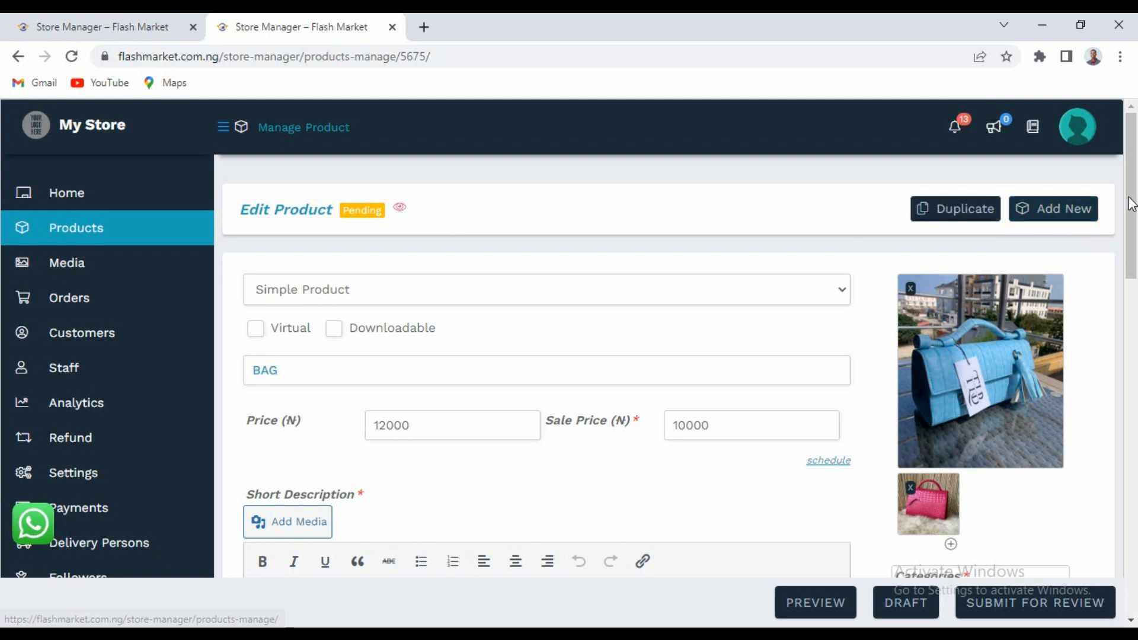
drag(1133, 203, 1124, 179)
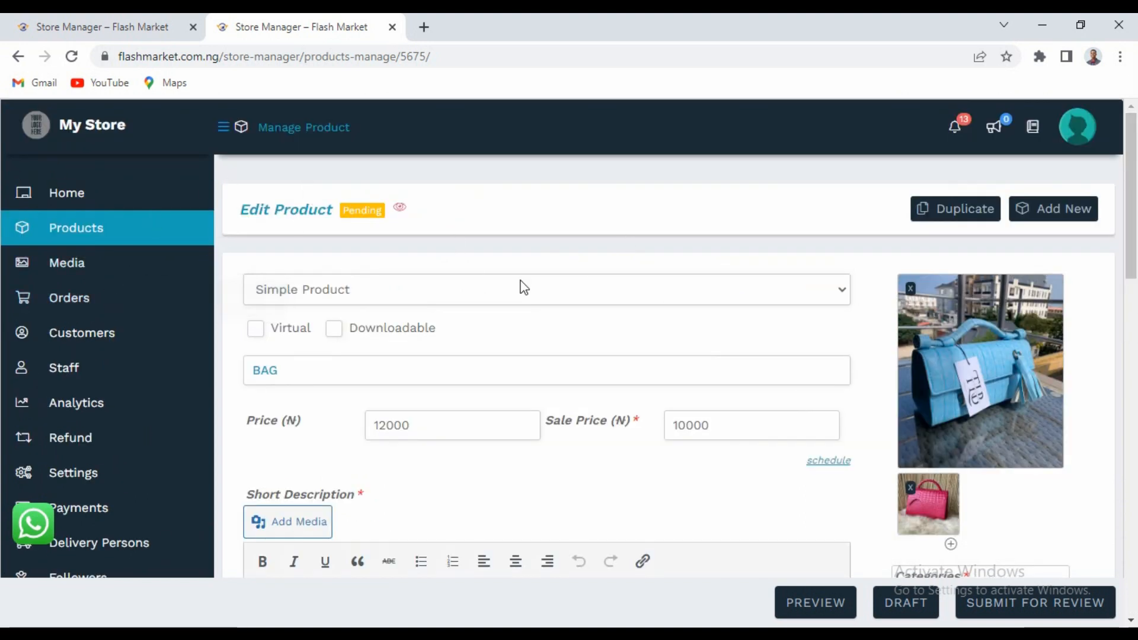
Open the store's product list and check the status, price, categories and views of its entries, then reload the list.
mouse_move(201, 238)
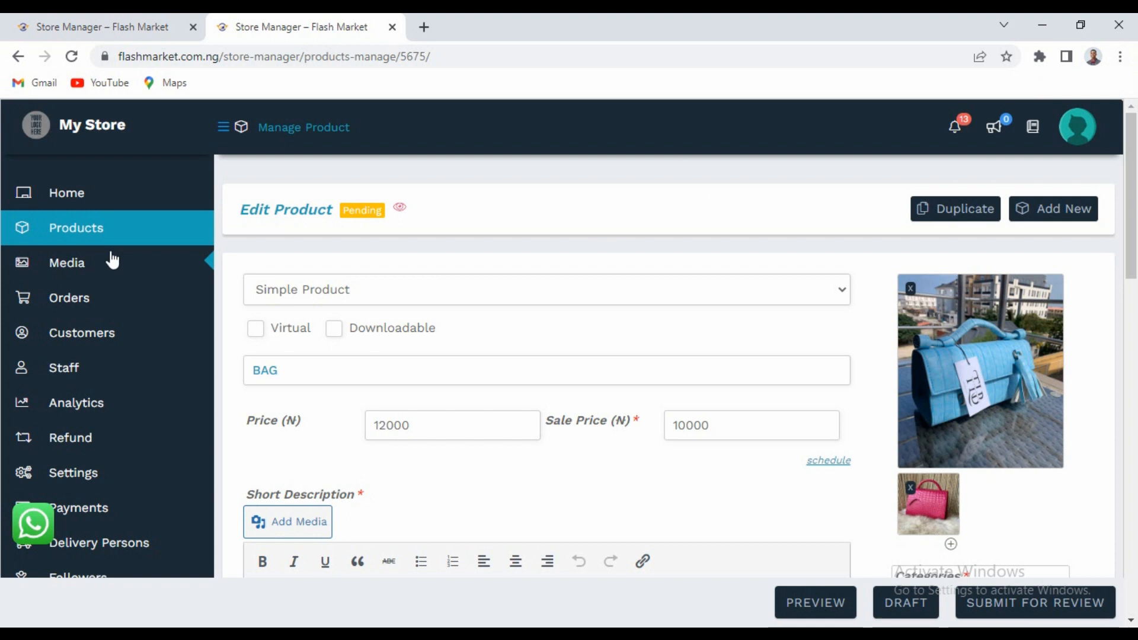
click(78, 233)
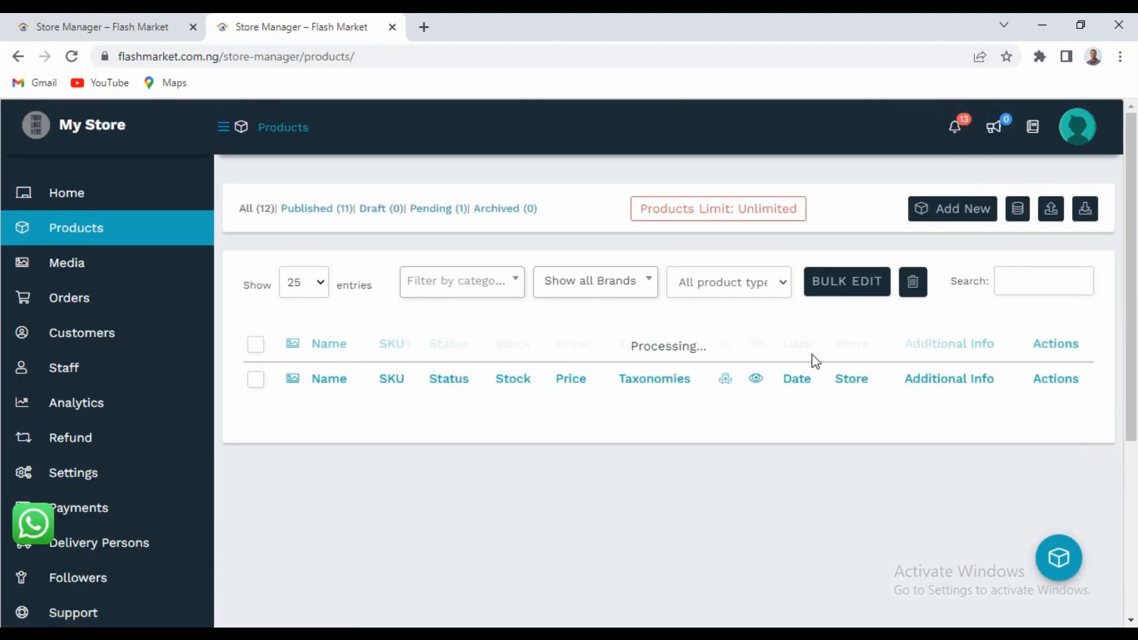
drag(1132, 211, 1135, 365)
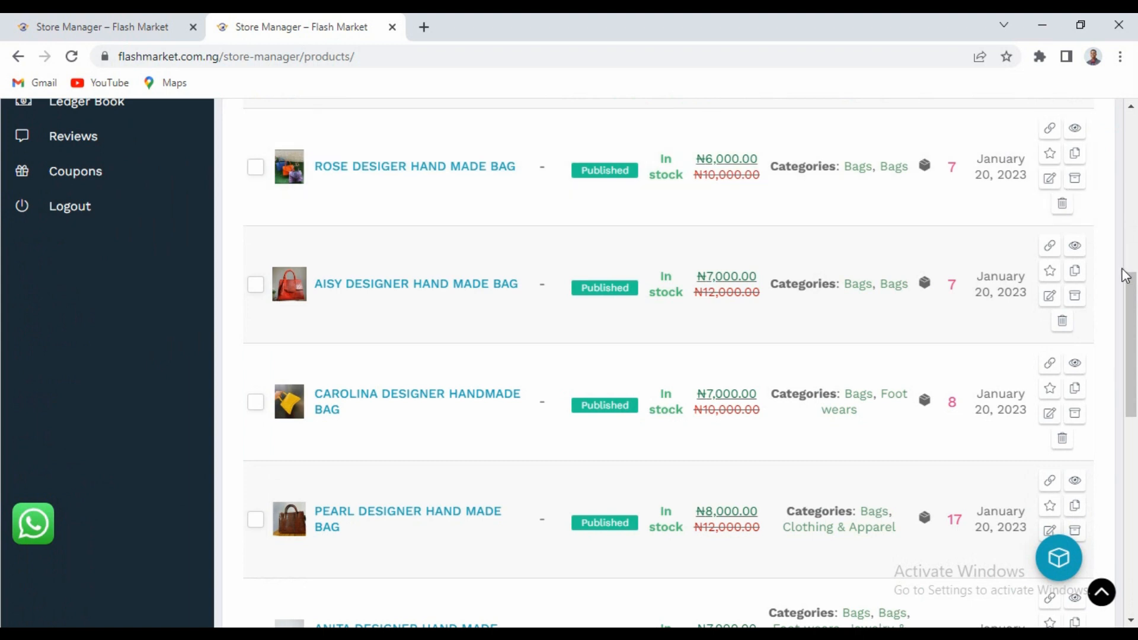
drag(1132, 320, 1134, 172)
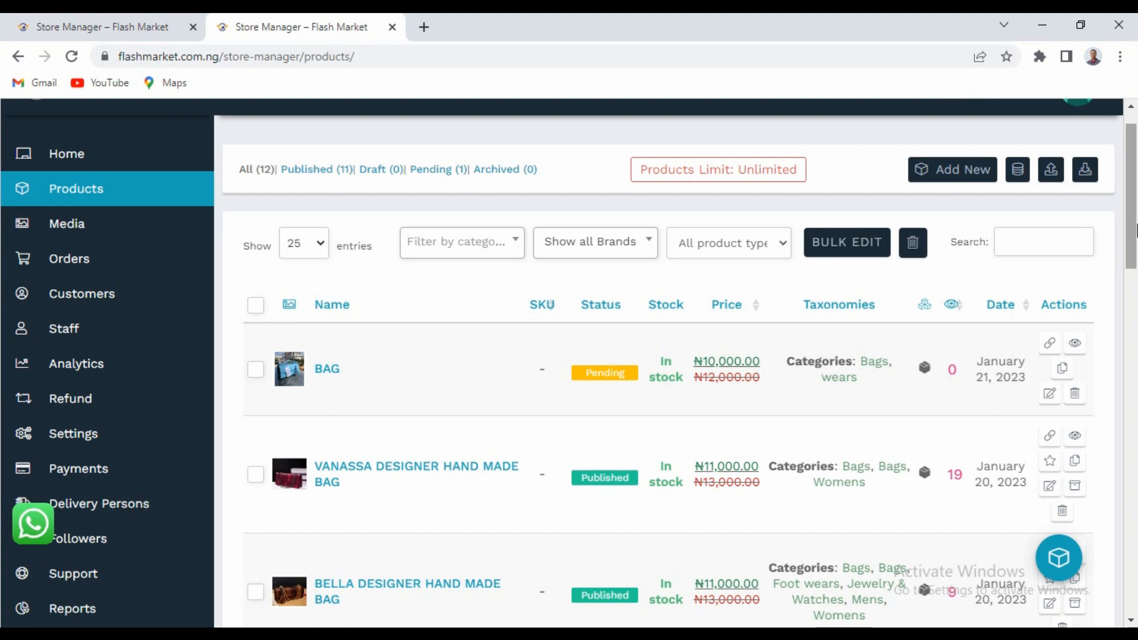
drag(1132, 222, 1130, 292)
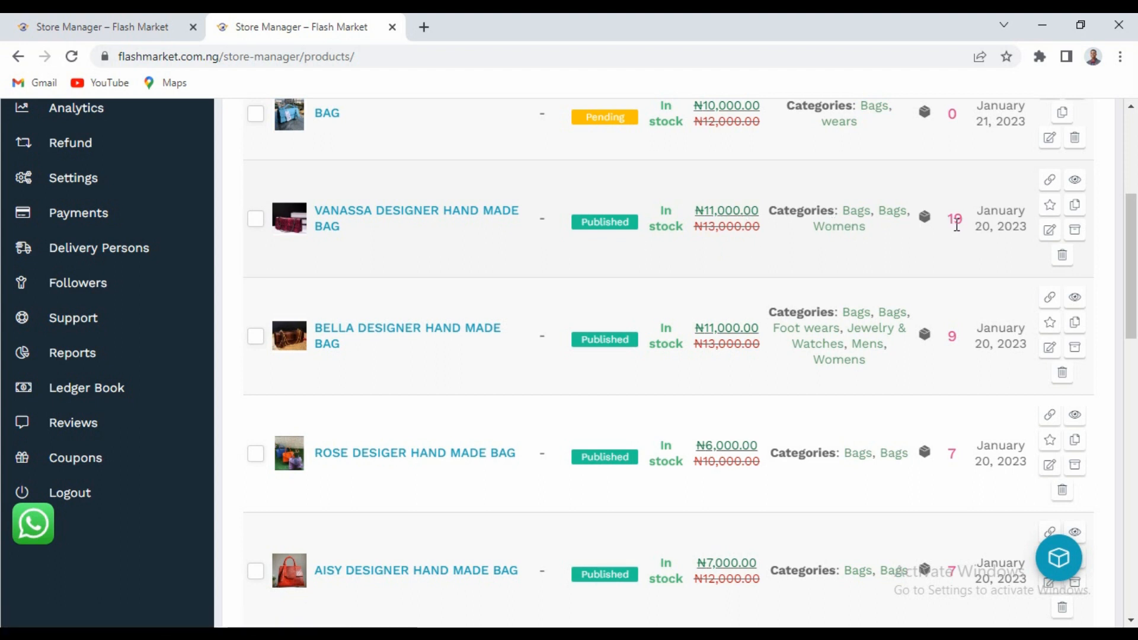
drag(1136, 218, 1136, 137)
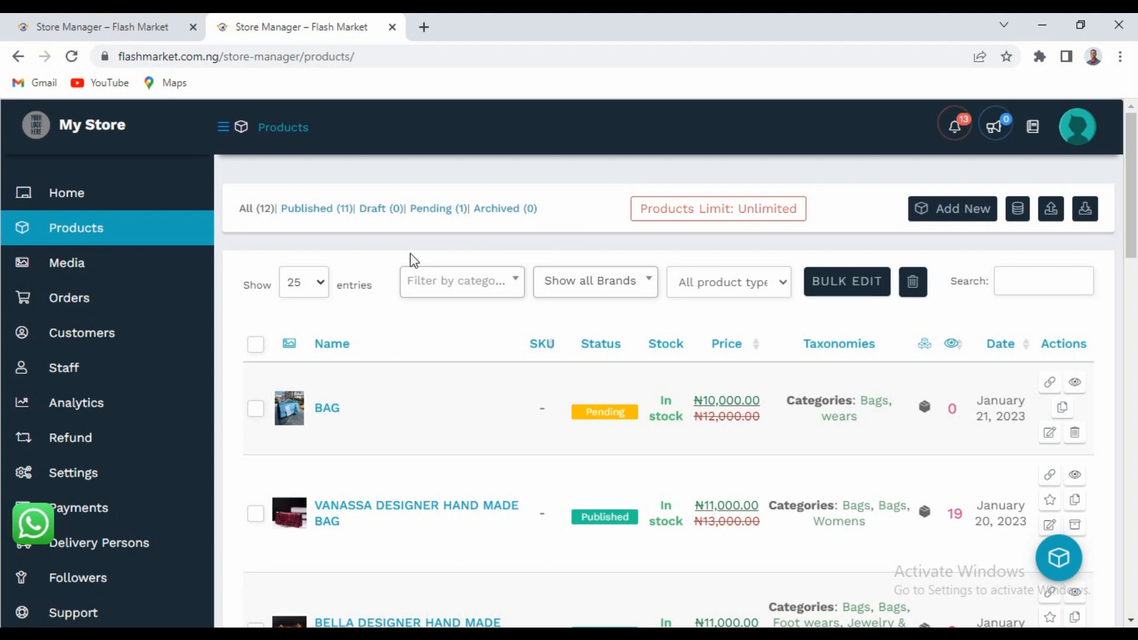
mouse_move(114, 228)
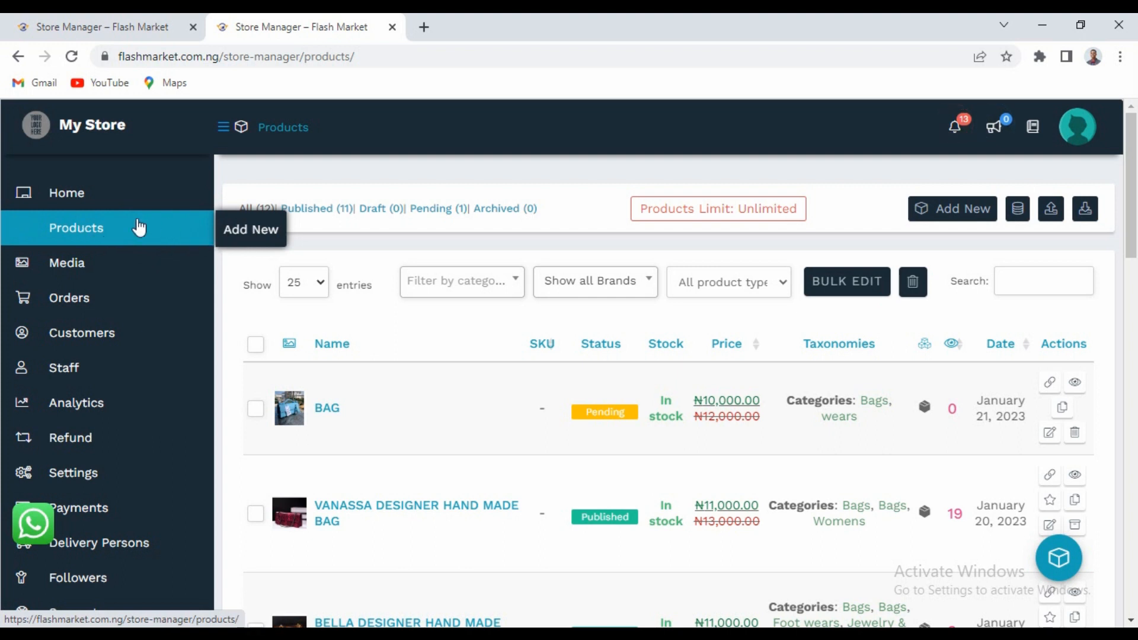
click(109, 234)
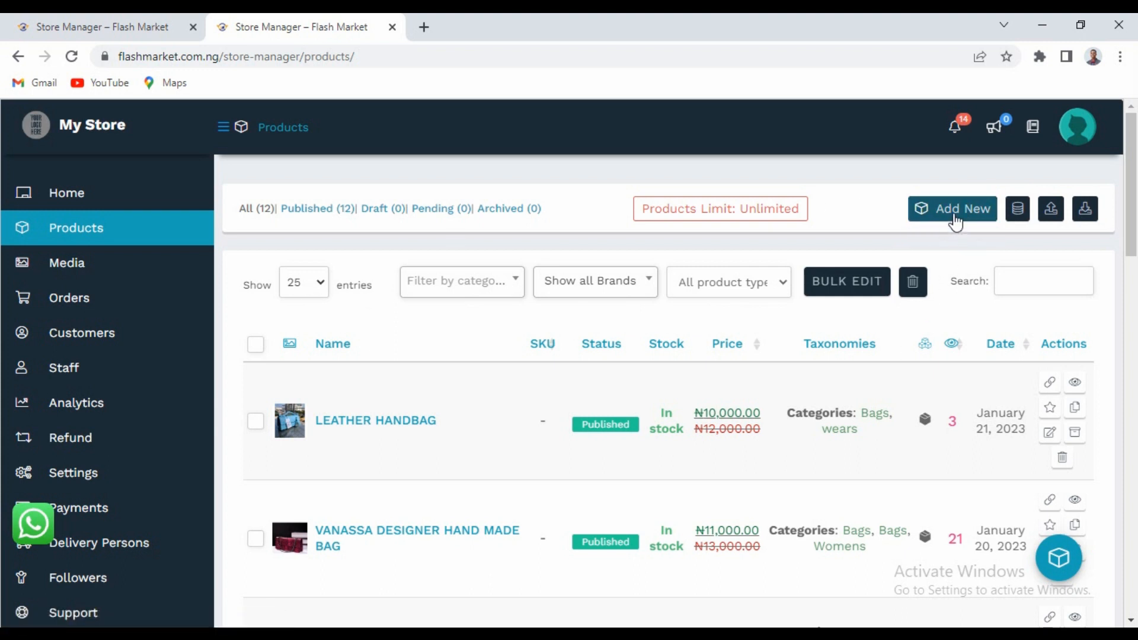
click(955, 217)
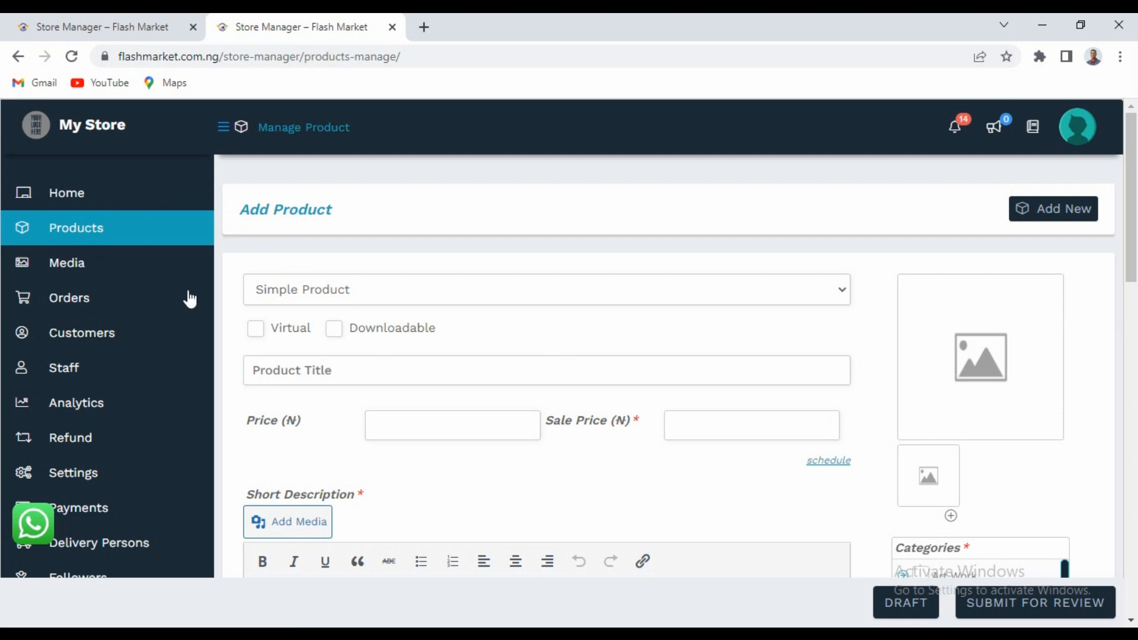
mouse_move(86, 240)
click(18, 56)
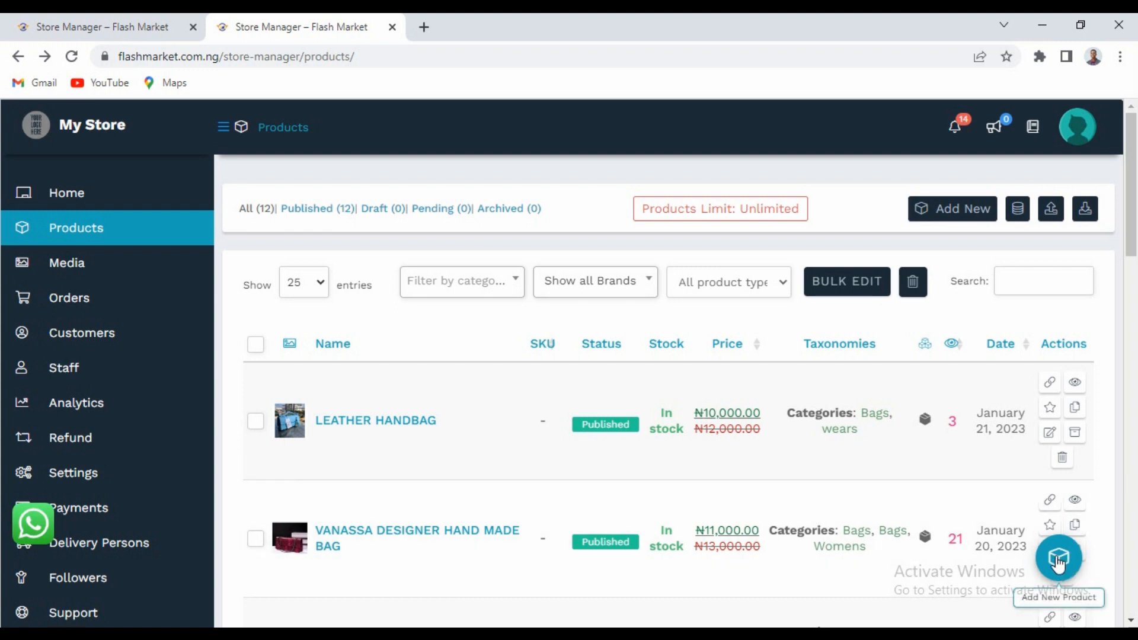
Start a simple product in the quick add form, titled BAG 2 with price 15000 and sale price 10000, and continue to its taxonomies.
click(1057, 563)
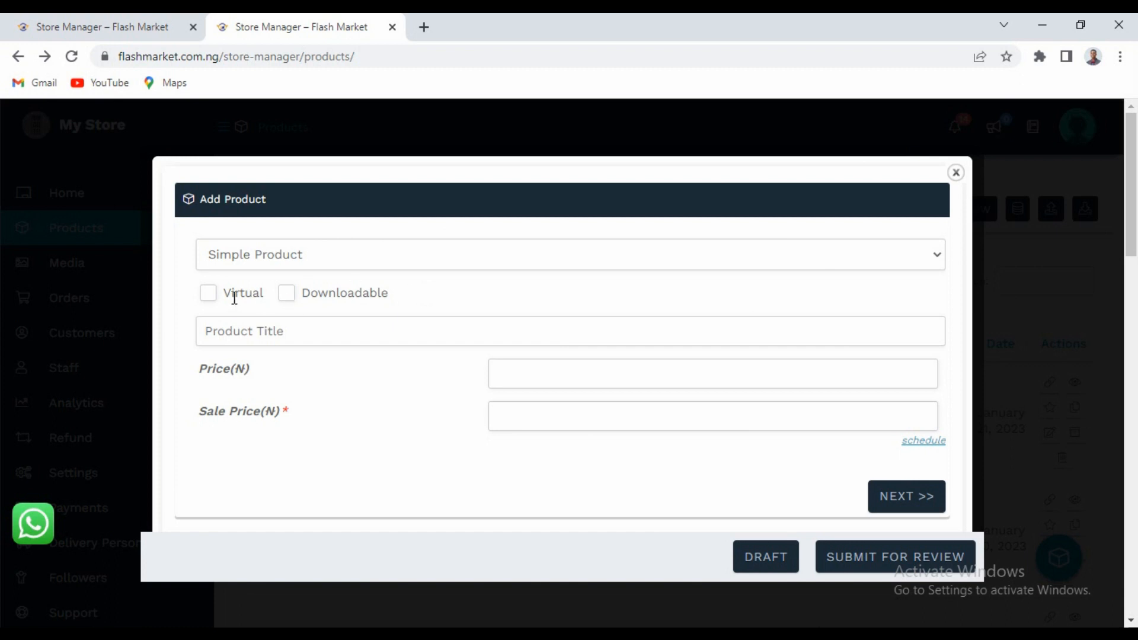
click(347, 333)
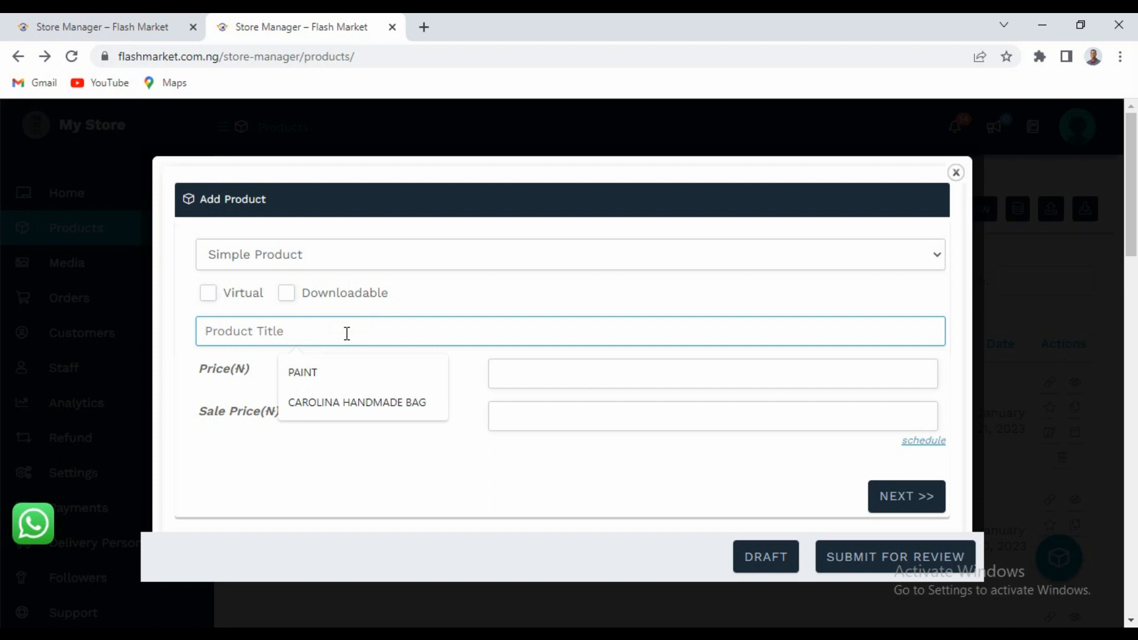
text(BAG 2)
click(541, 374)
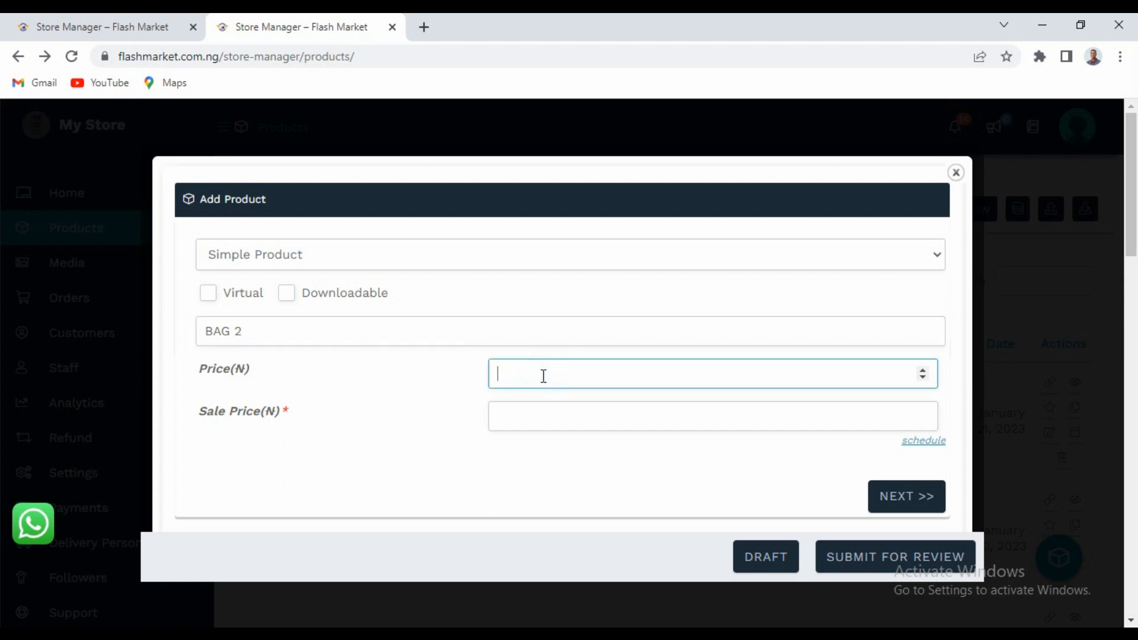
text(15000)
click(540, 420)
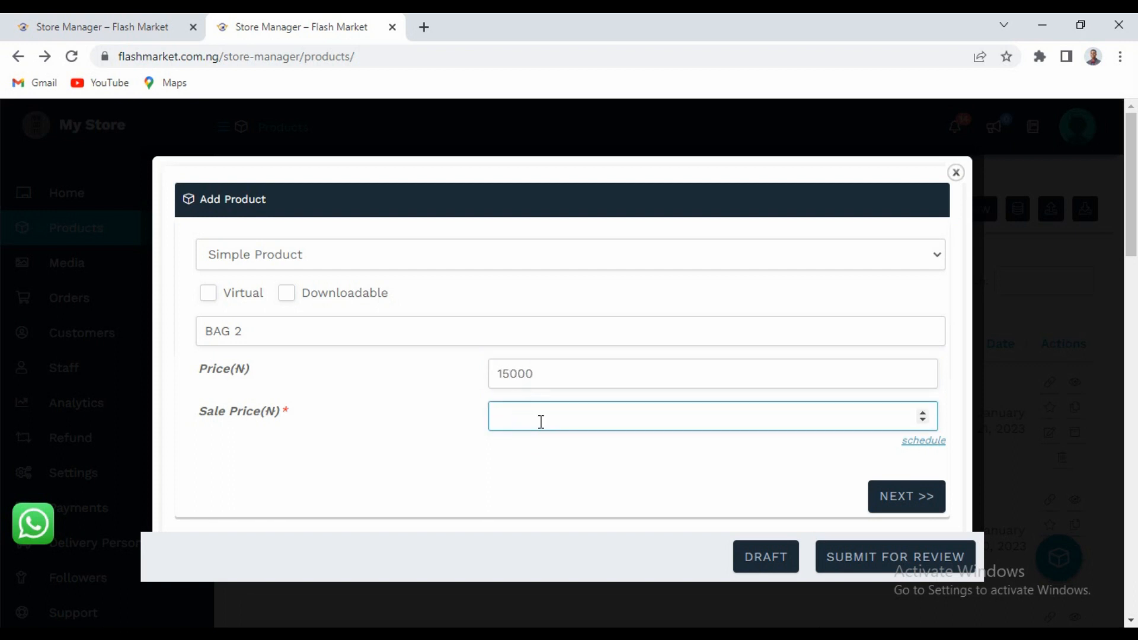
text(10000)
click(908, 496)
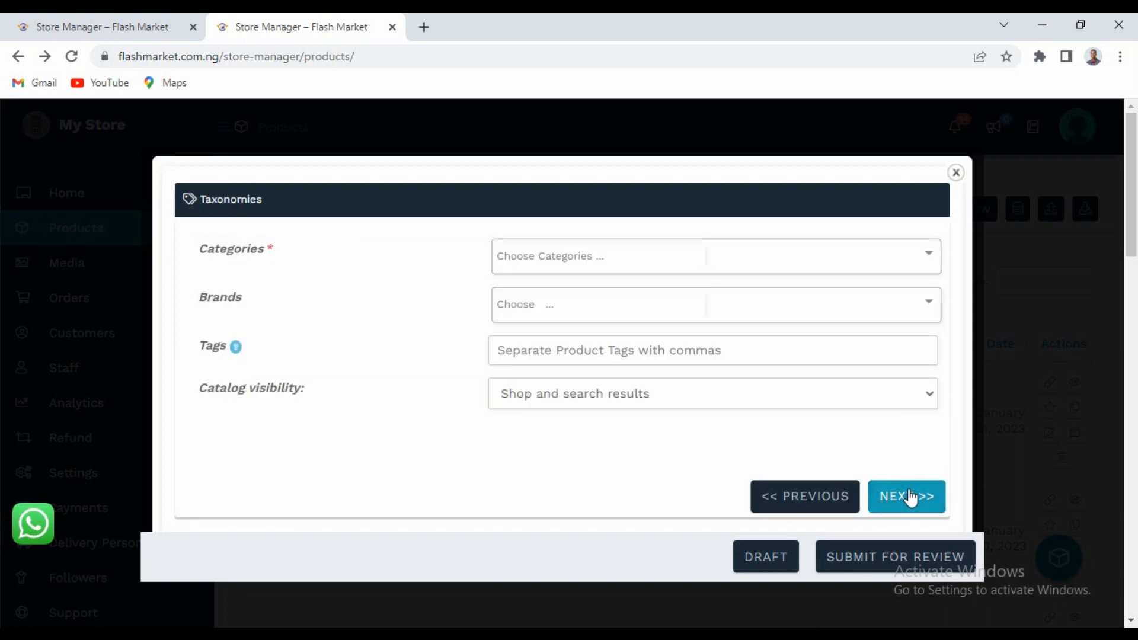
Assign the Bags category to the new product.
click(571, 271)
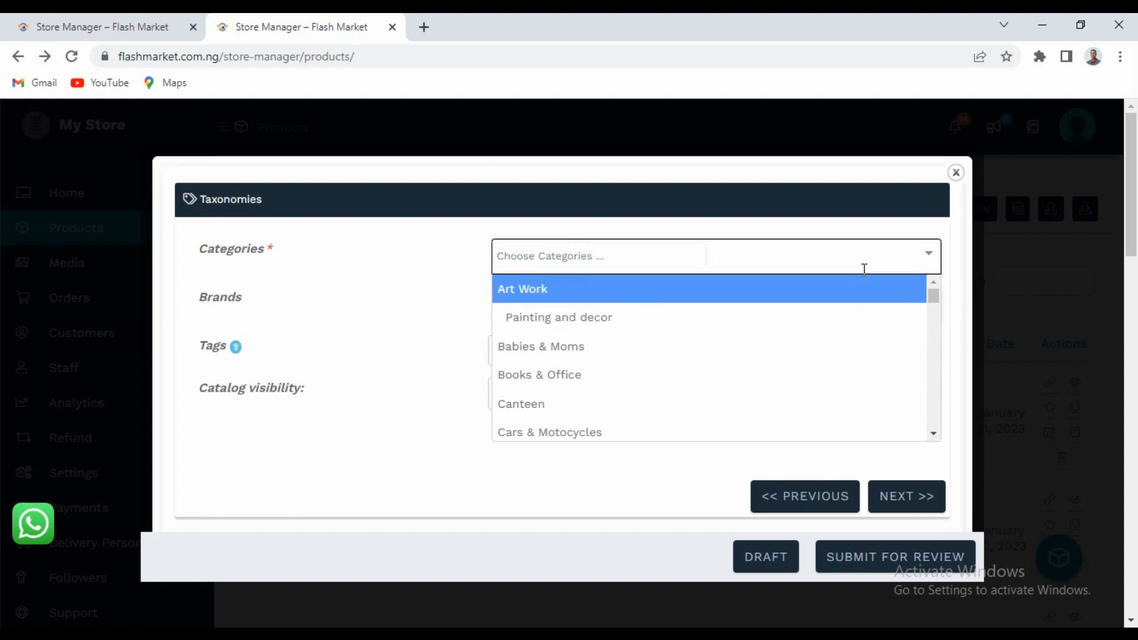
text(NA)
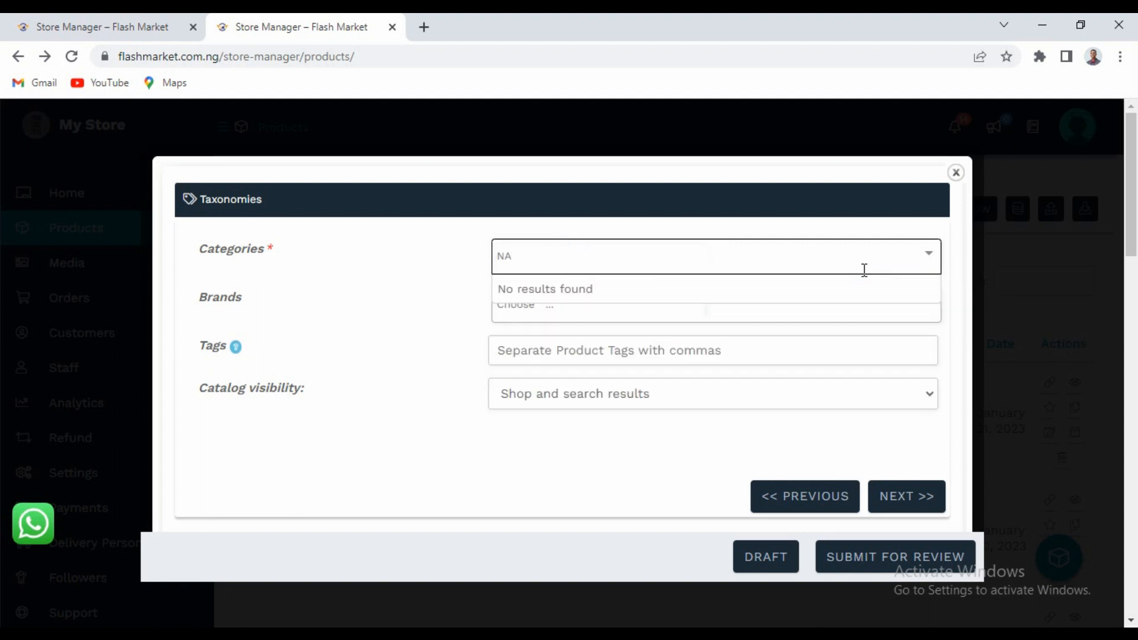
key(BackSpace)
key(BackSpace)
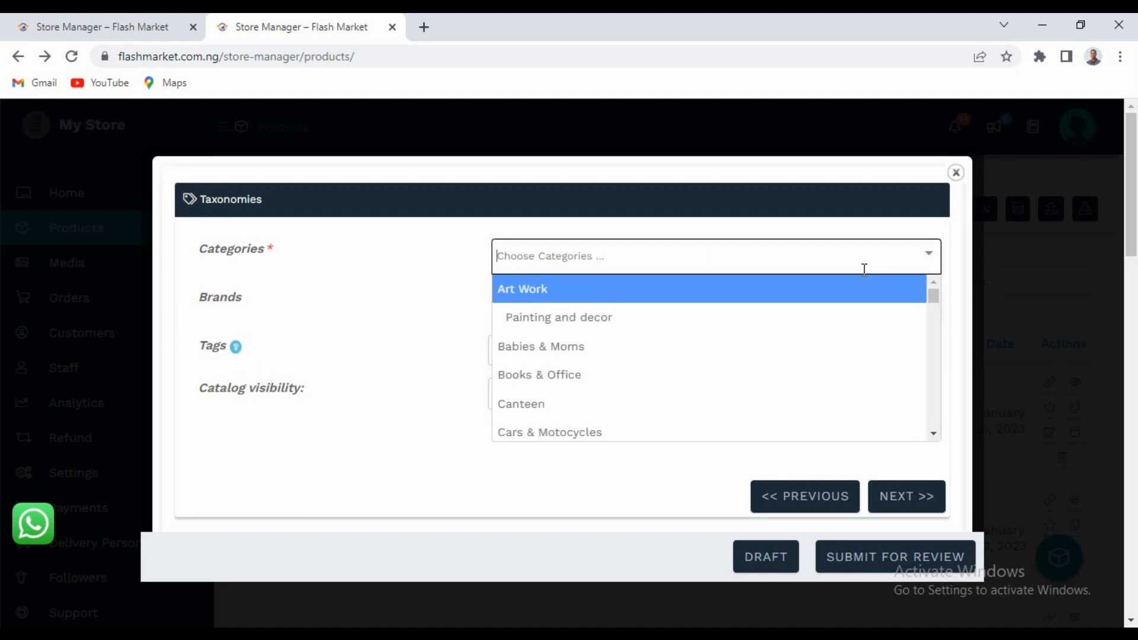
text(BA)
click(521, 318)
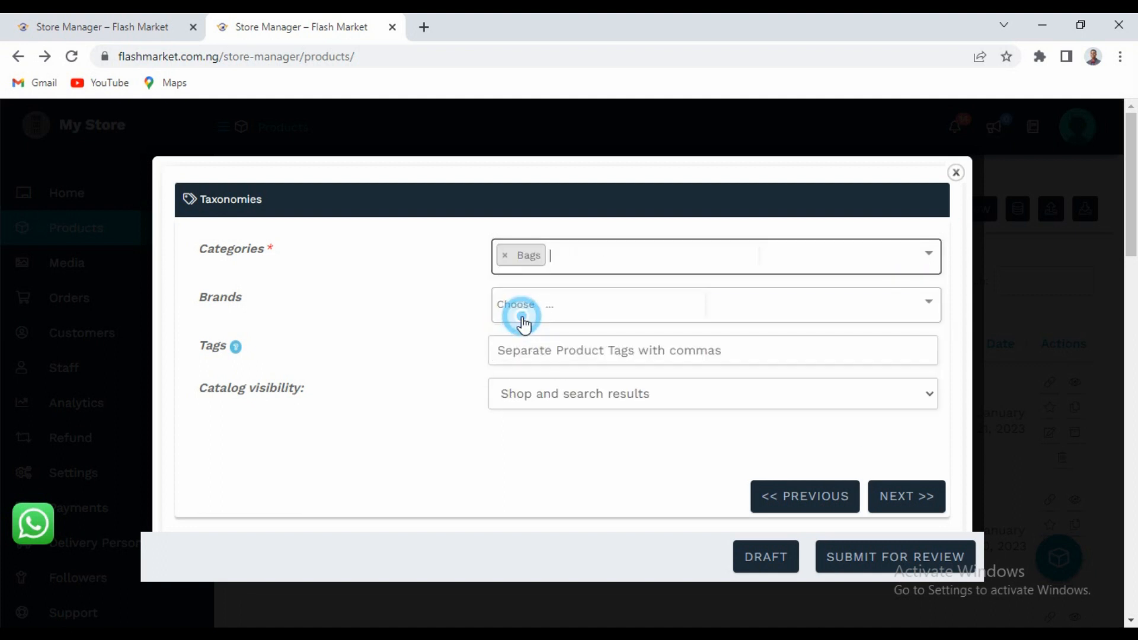
Tag the product with wears, bags, purse, leave its brand unassigned, and continue to the image gallery.
click(557, 319)
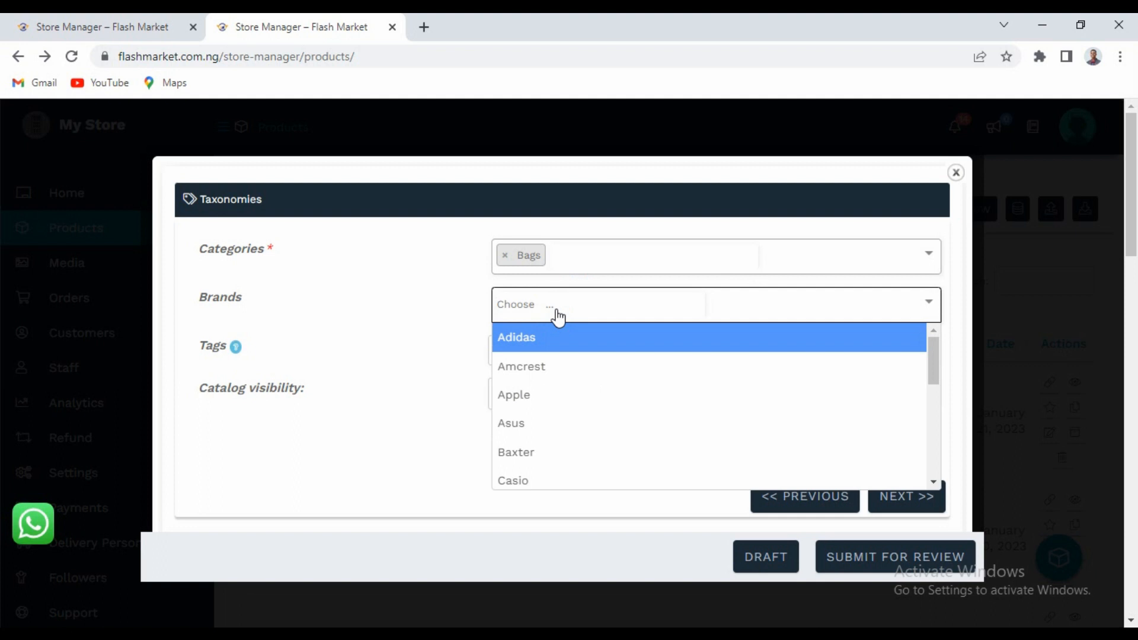
click(555, 314)
click(563, 350)
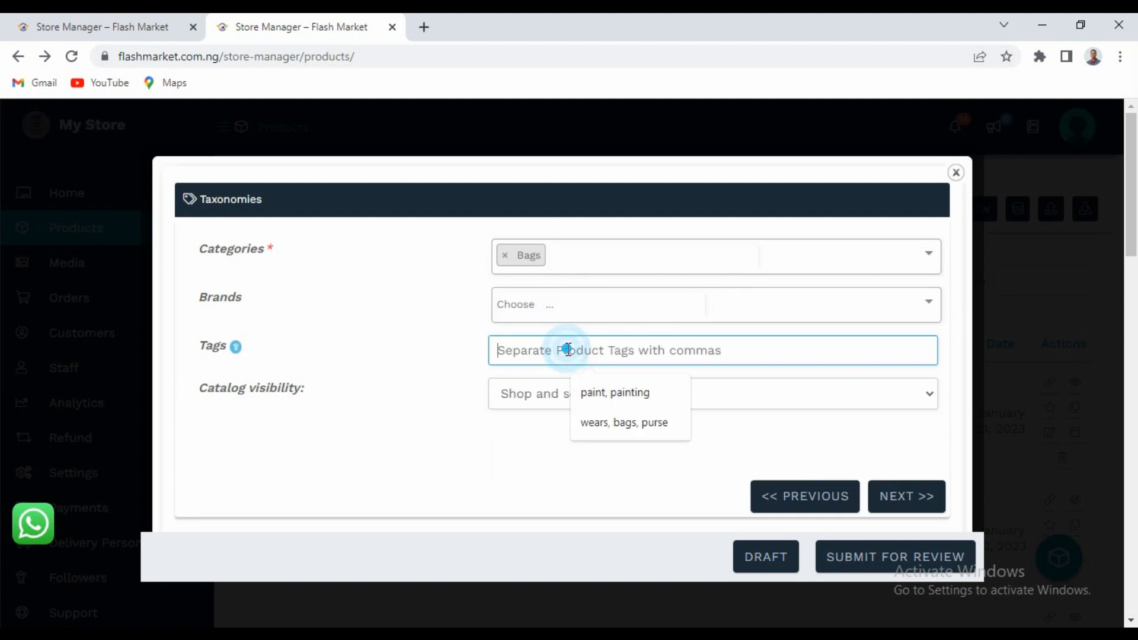
click(625, 426)
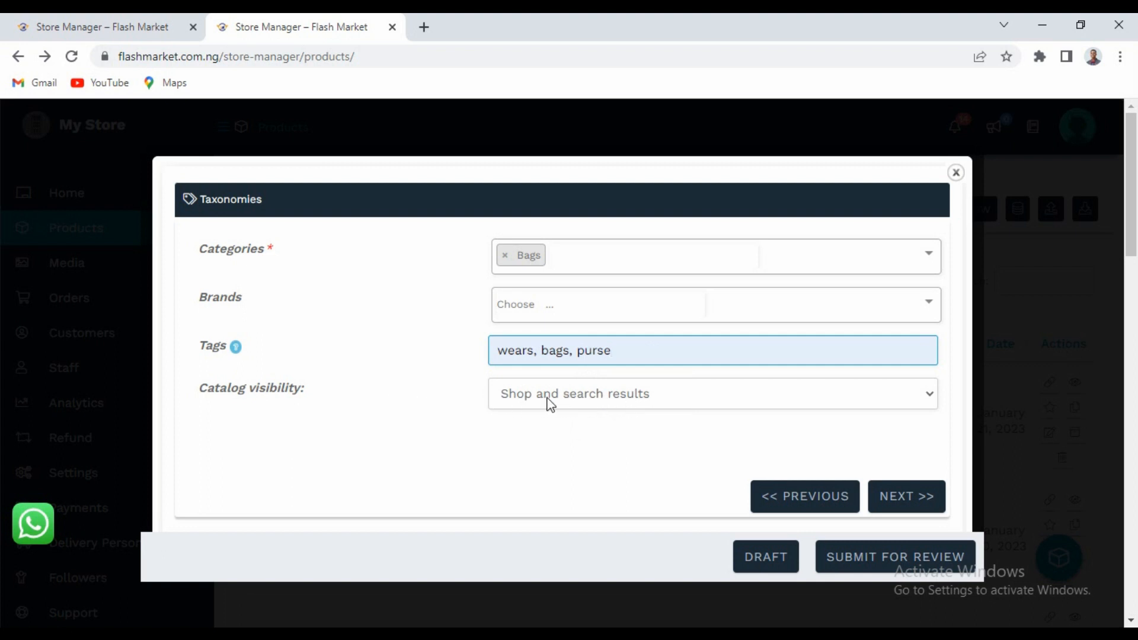
click(904, 496)
Set the brown crocodile-pattern handbag photo IMG-20230116-WA0064.jpg from the media library as the product's main image.
click(572, 322)
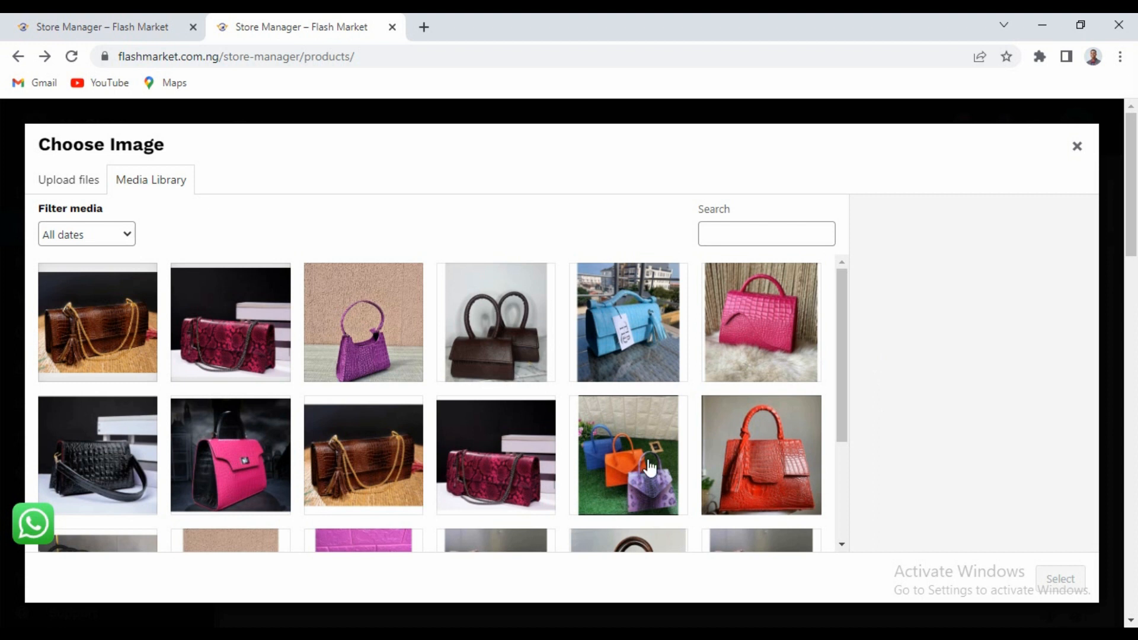
drag(850, 499, 846, 518)
click(622, 439)
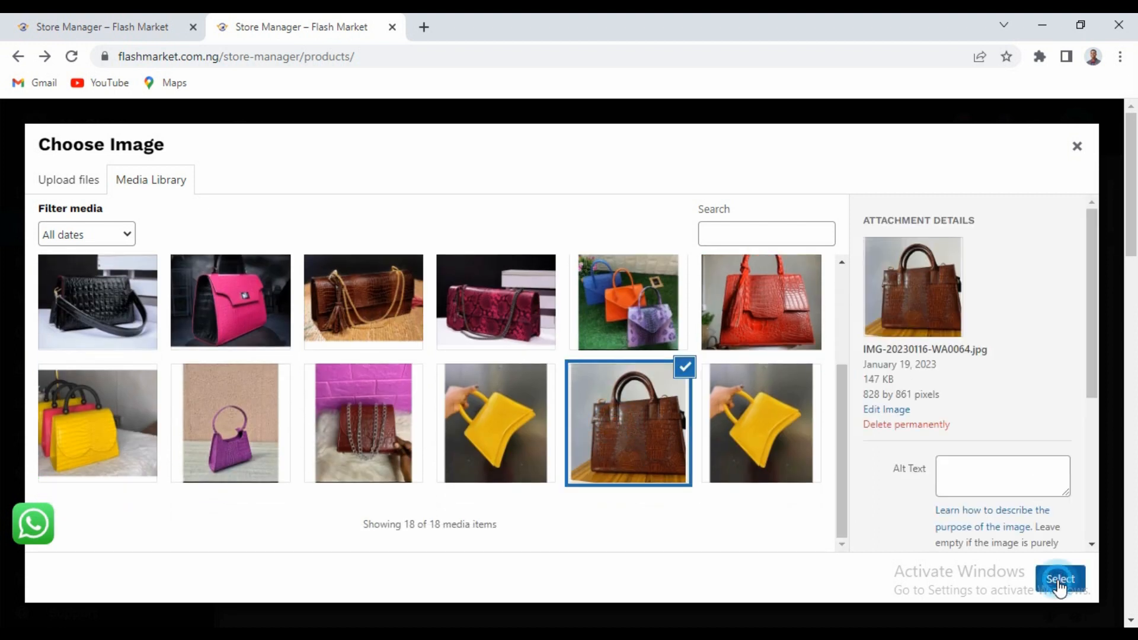
click(1058, 580)
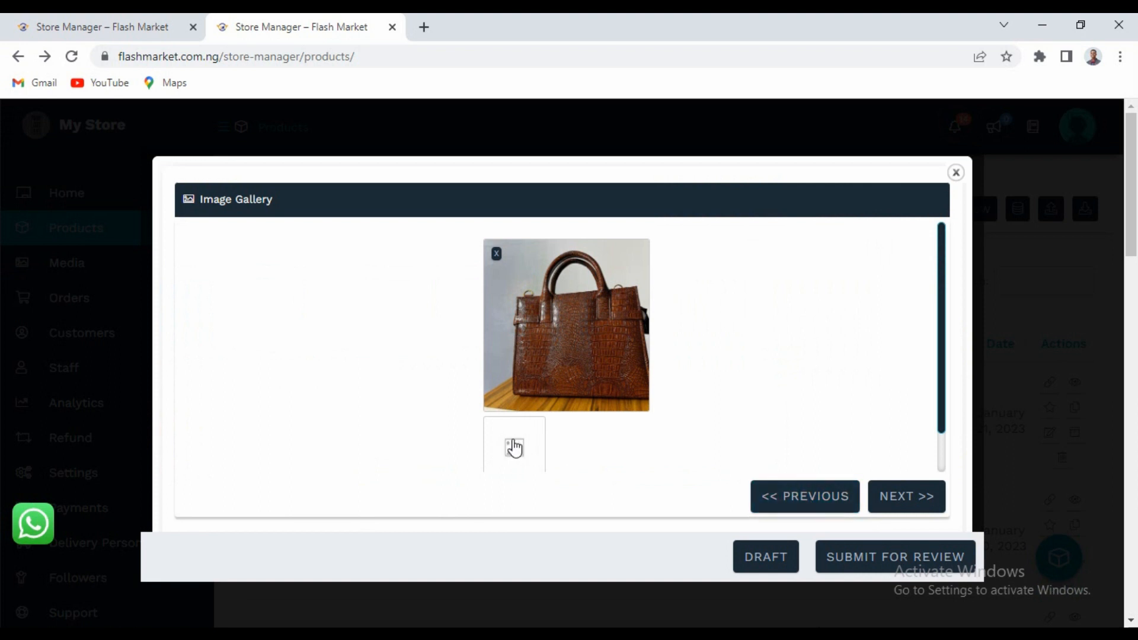
Add the red handbag photo IMG-20230116-WA0070.jpg from the media library to the product's gallery.
click(513, 448)
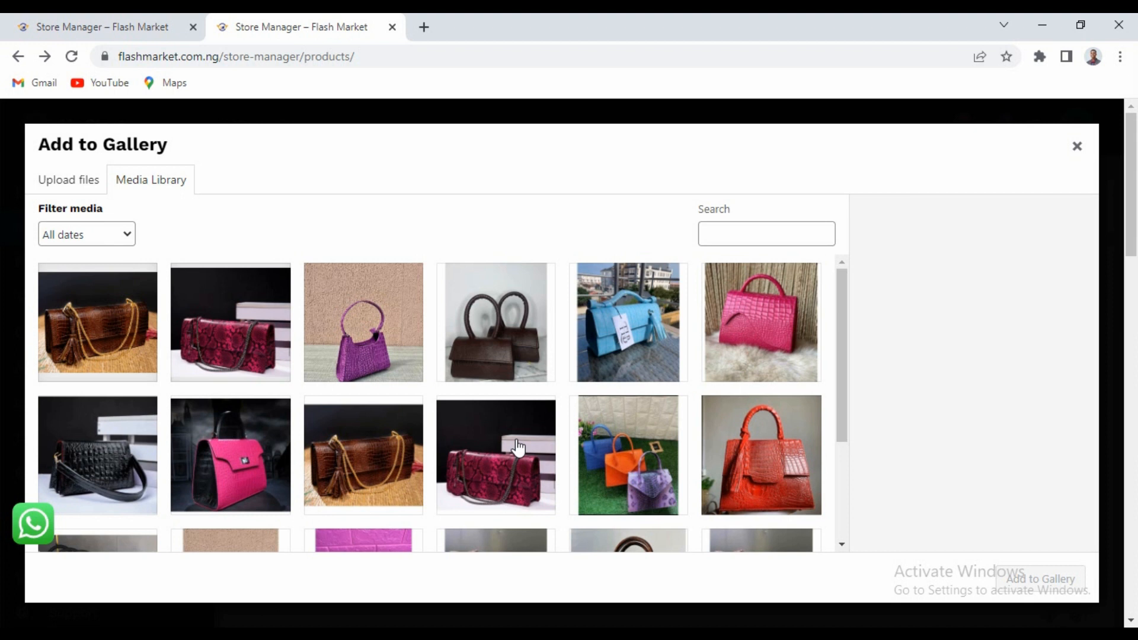
click(757, 475)
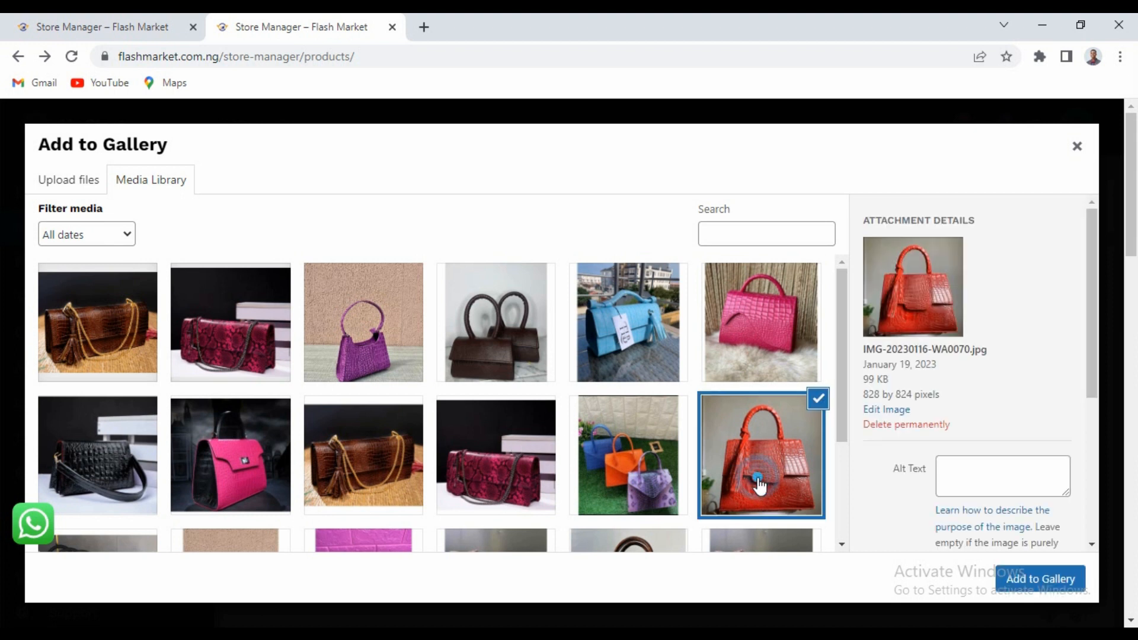
click(1032, 583)
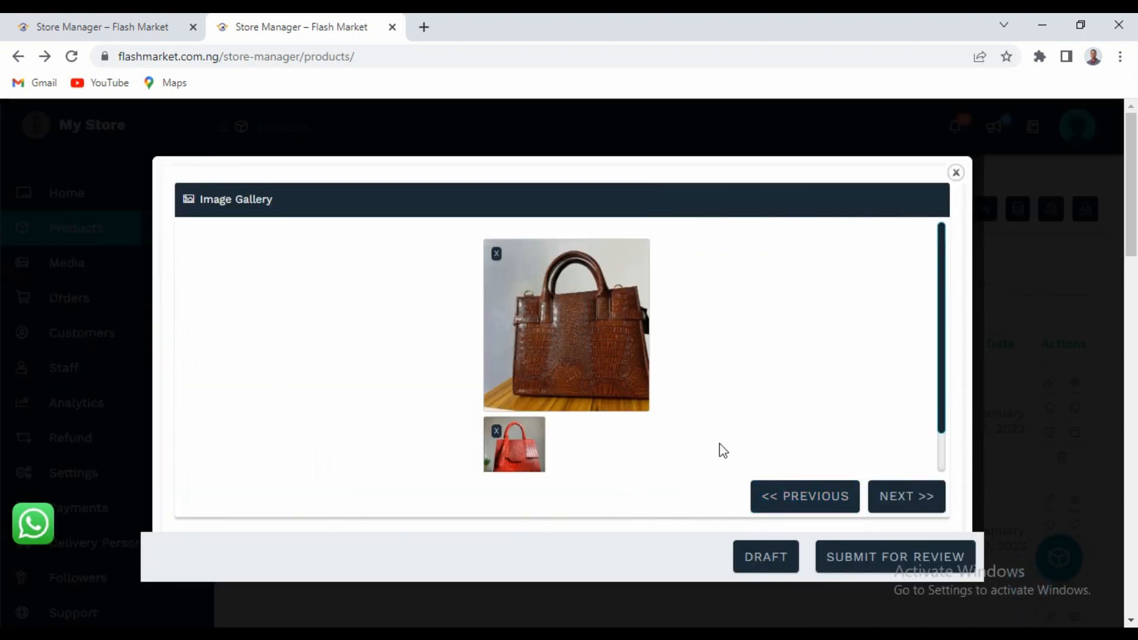
Create a second gallery slot and fill it with the photo of the two dark brown handbags.
drag(941, 354, 944, 411)
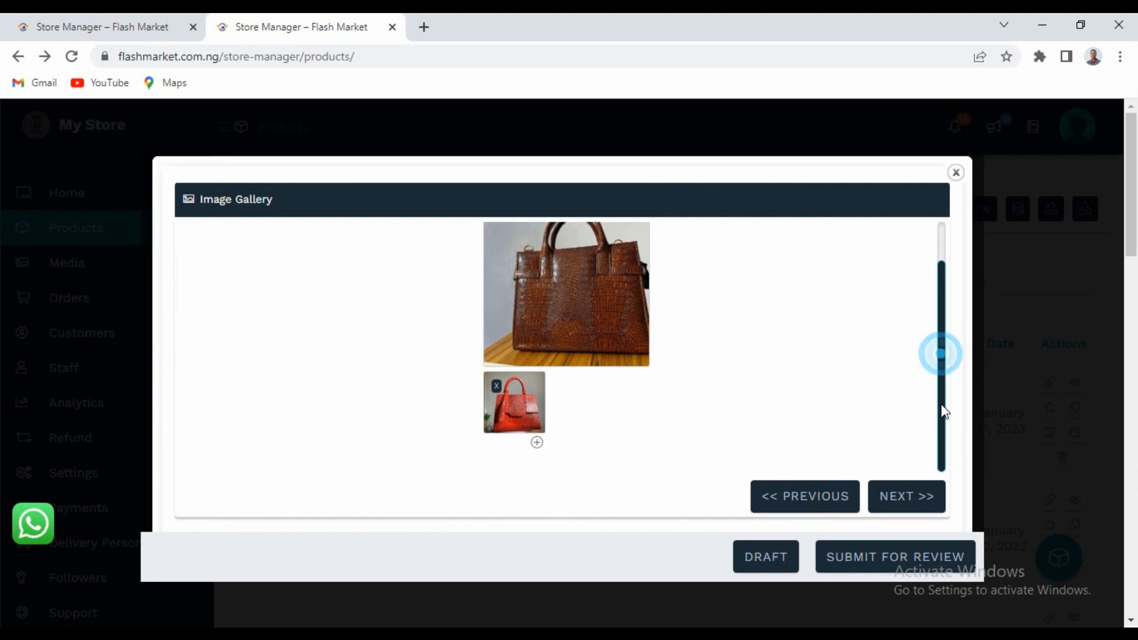
click(537, 443)
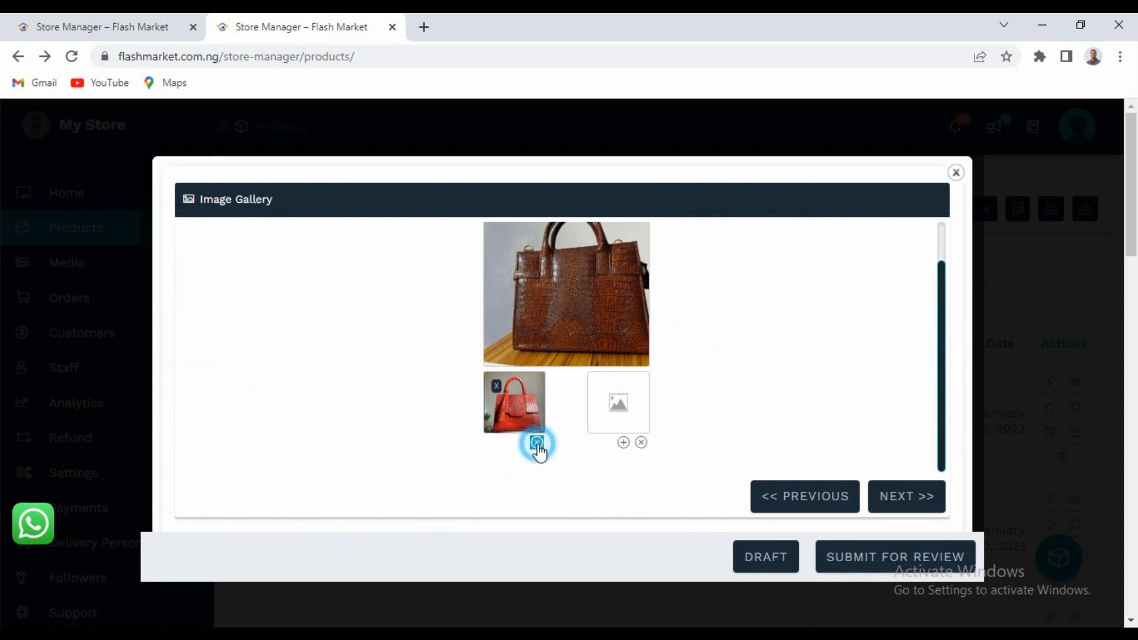
click(619, 401)
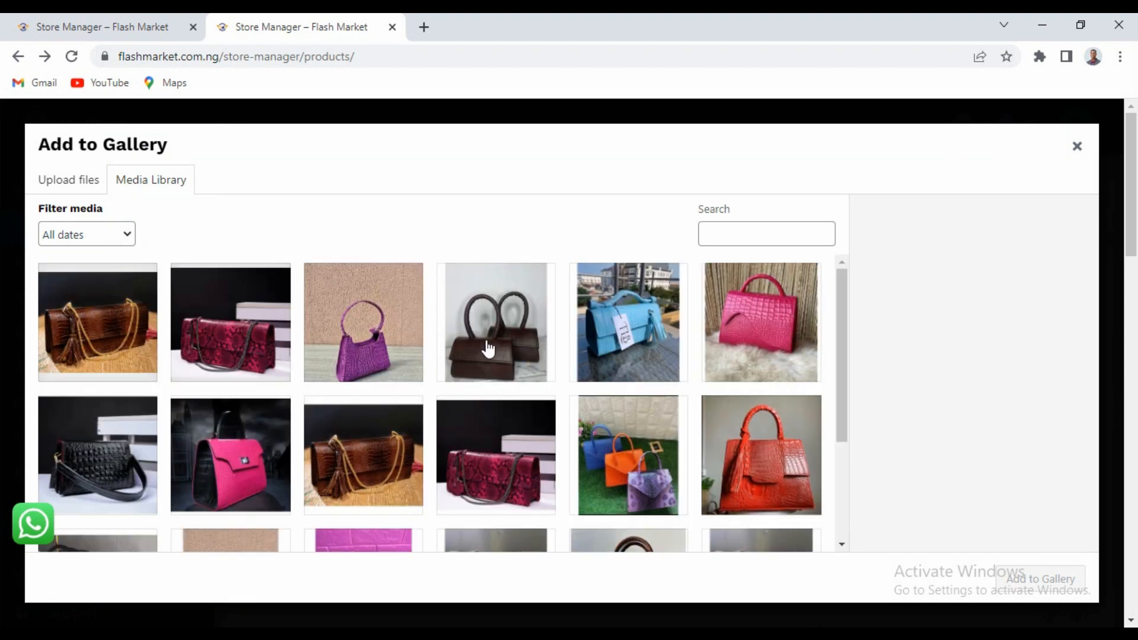
click(483, 343)
click(1025, 579)
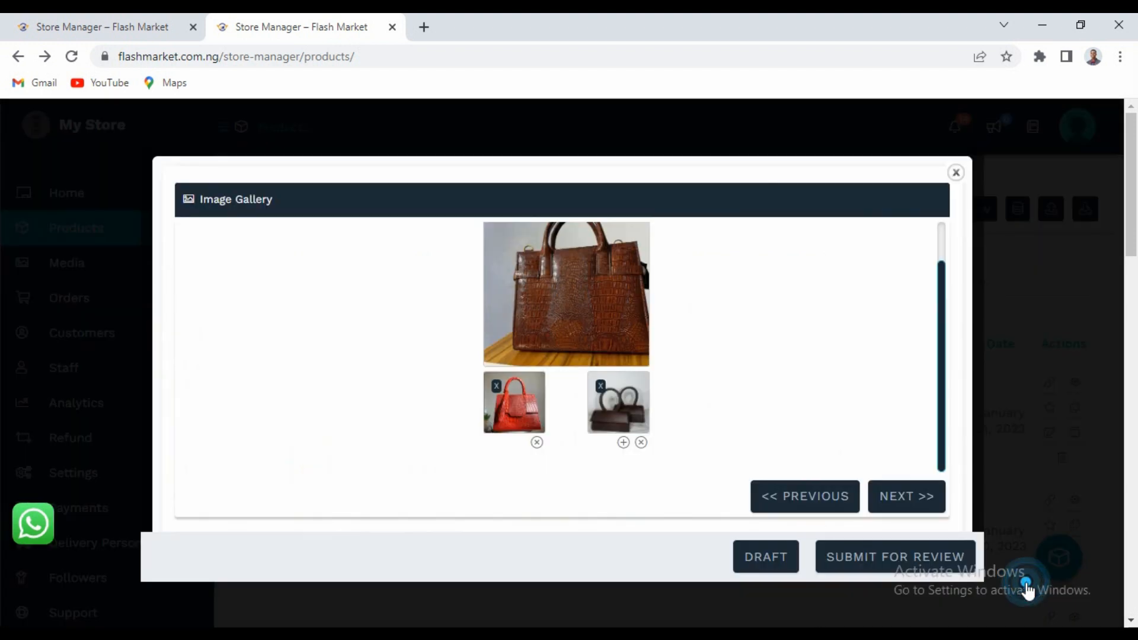
Continue to the product content, enter the short description 0NCKCJBCK KBKD, and proceed to the inventory settings.
click(916, 497)
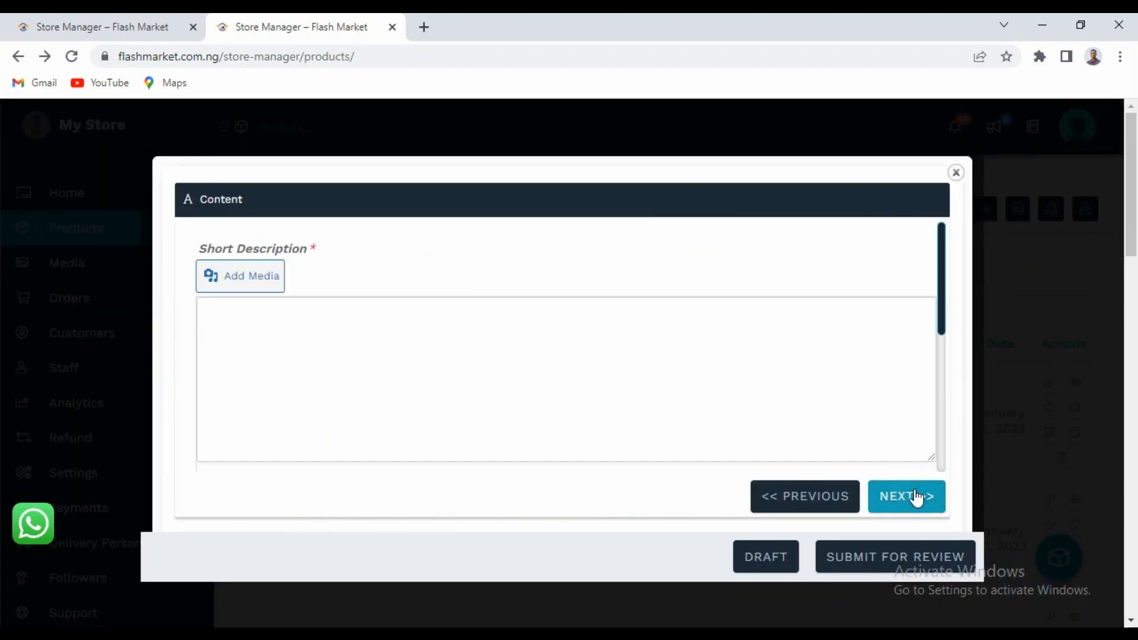
click(588, 358)
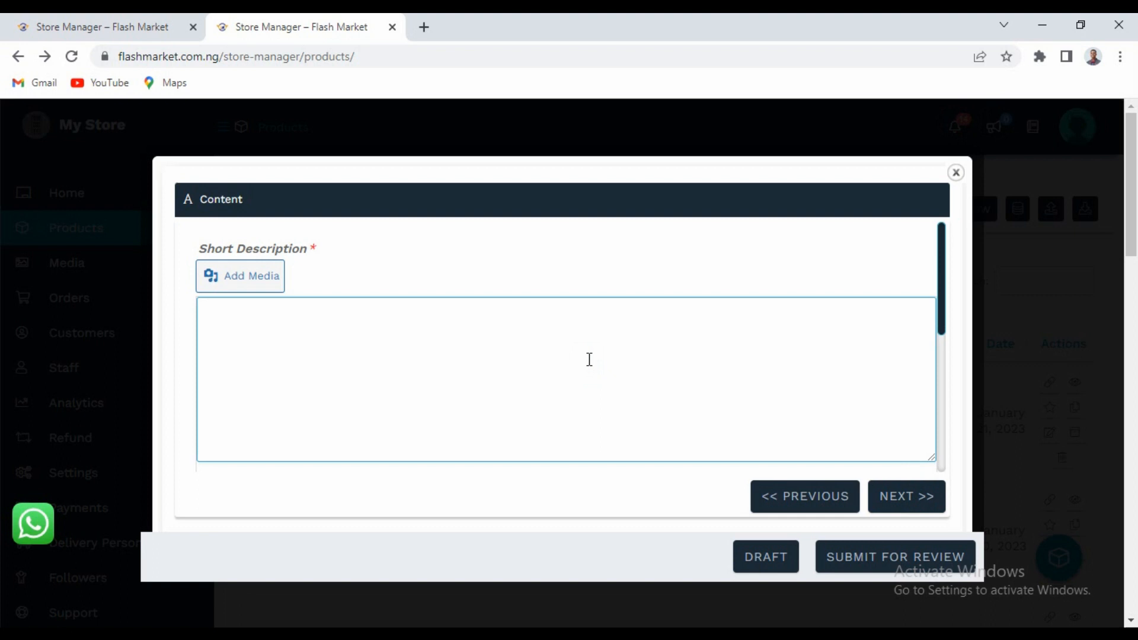
text(0NCKCJBCK )
text(KBKD)
click(881, 502)
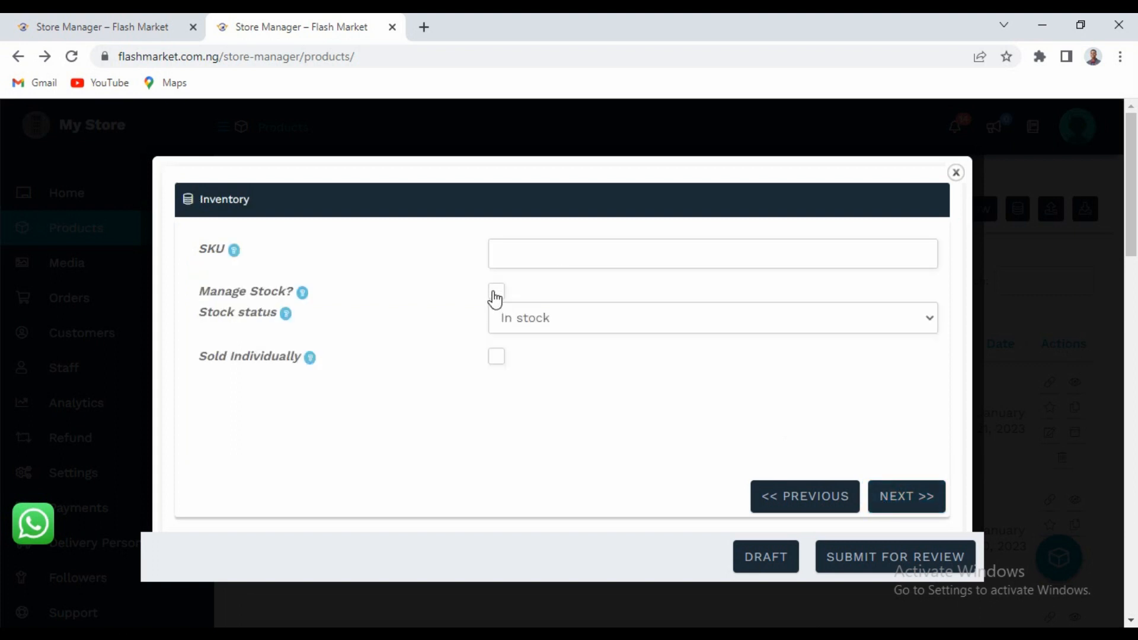
Leave the stock status at In stock and set the shipping class to Price less than or equal to 15000.
click(522, 323)
click(523, 325)
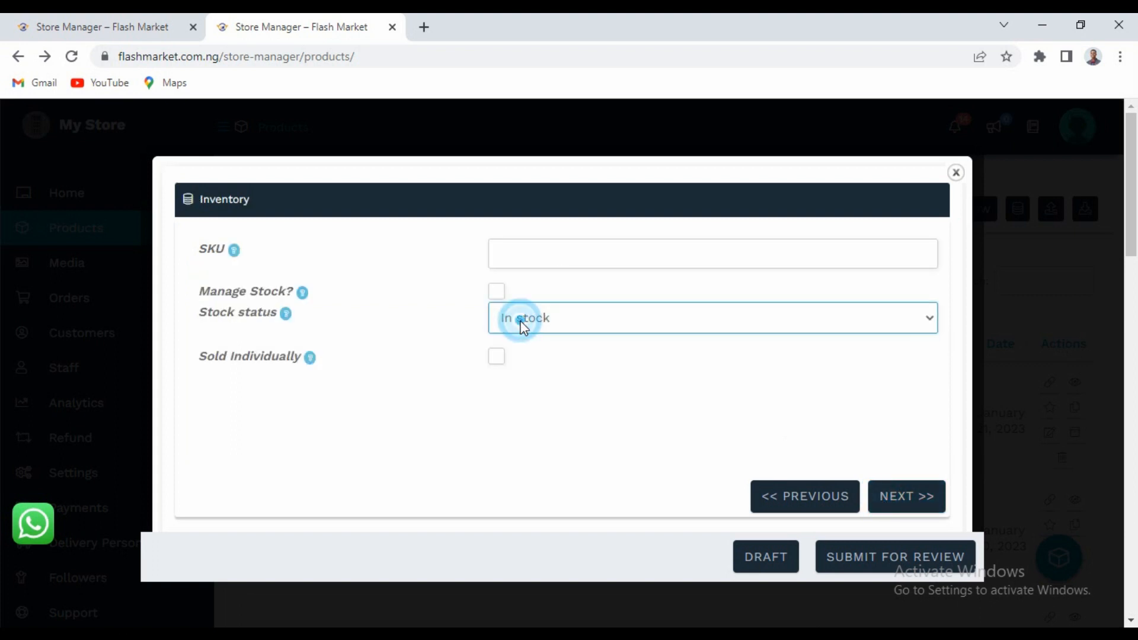
click(919, 499)
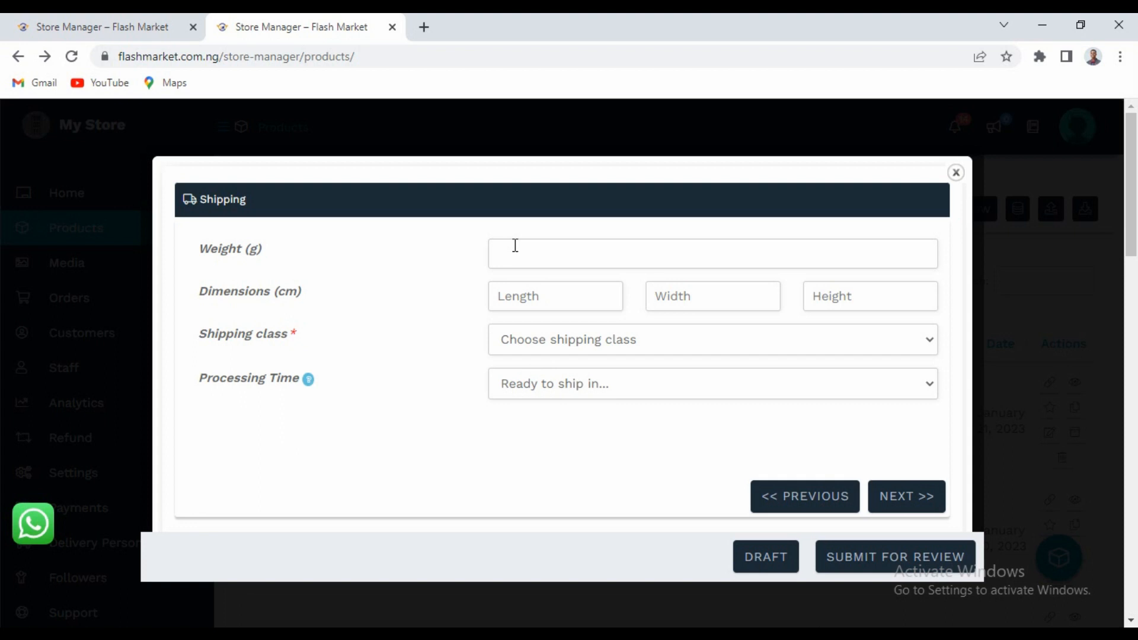
click(553, 348)
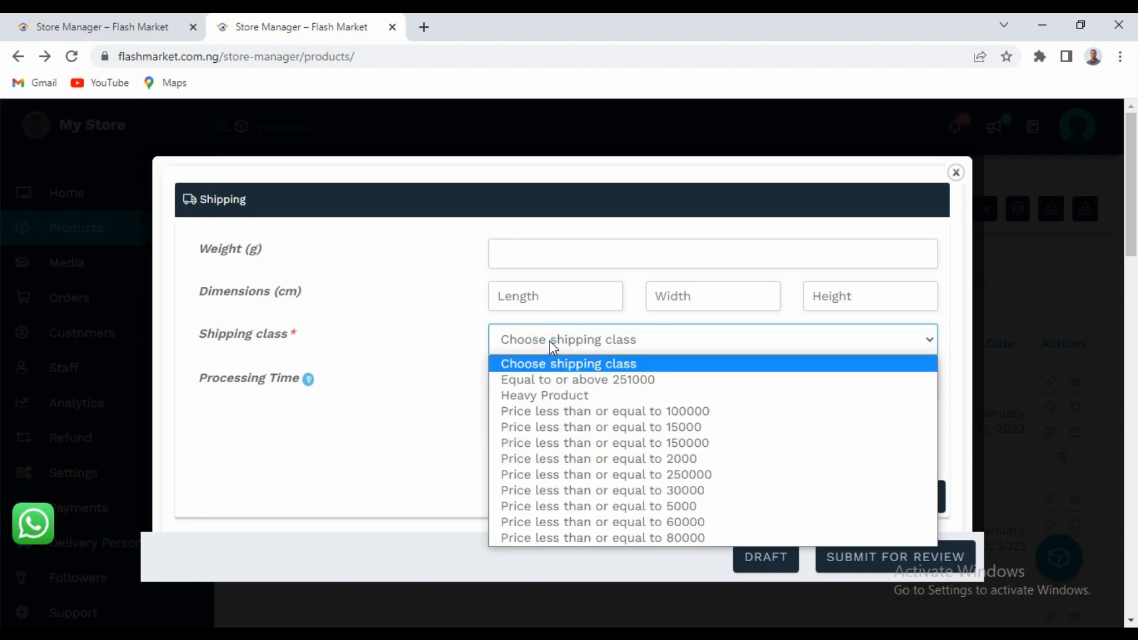
click(643, 432)
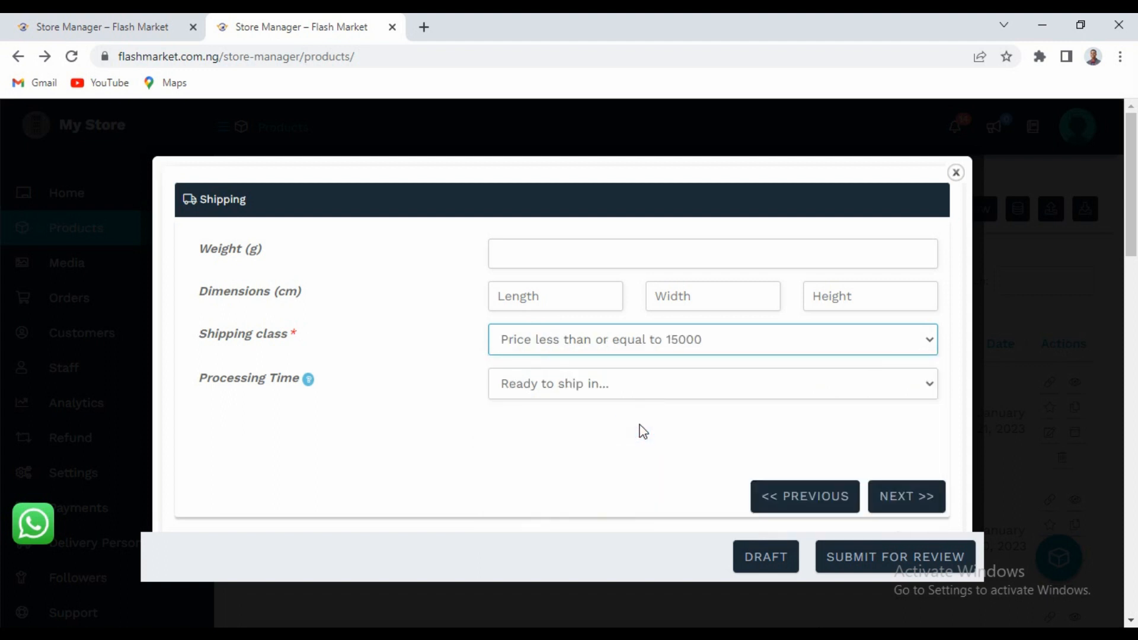
Try processing times of 1 business day, 1-2 business days and 1-3 business days, and reset the choice to Ready to ship in...
click(572, 385)
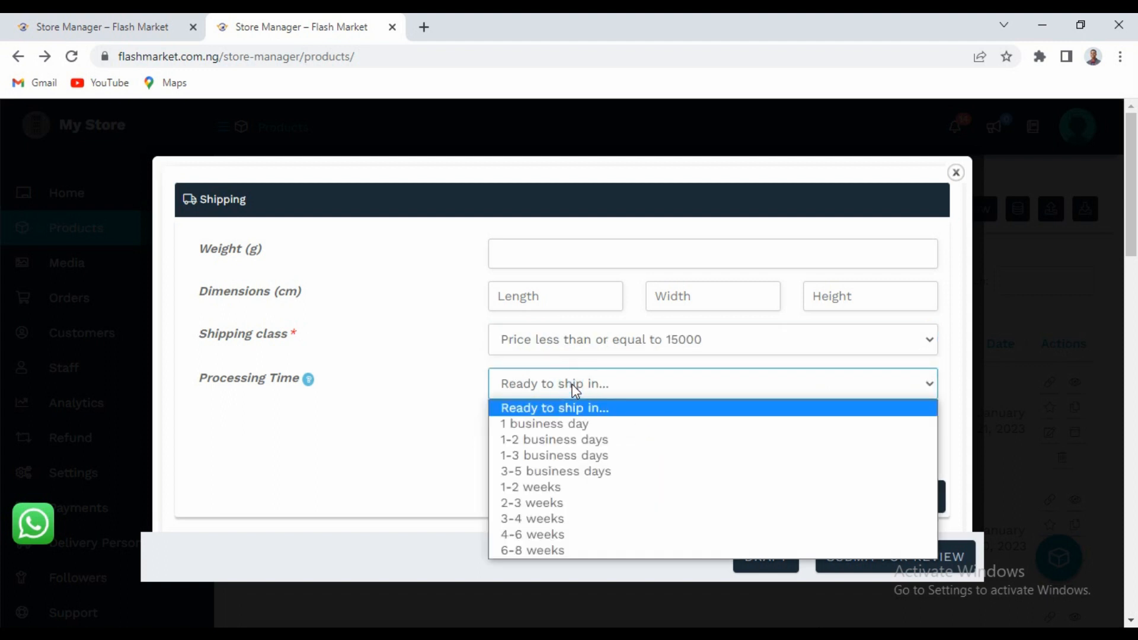
click(540, 391)
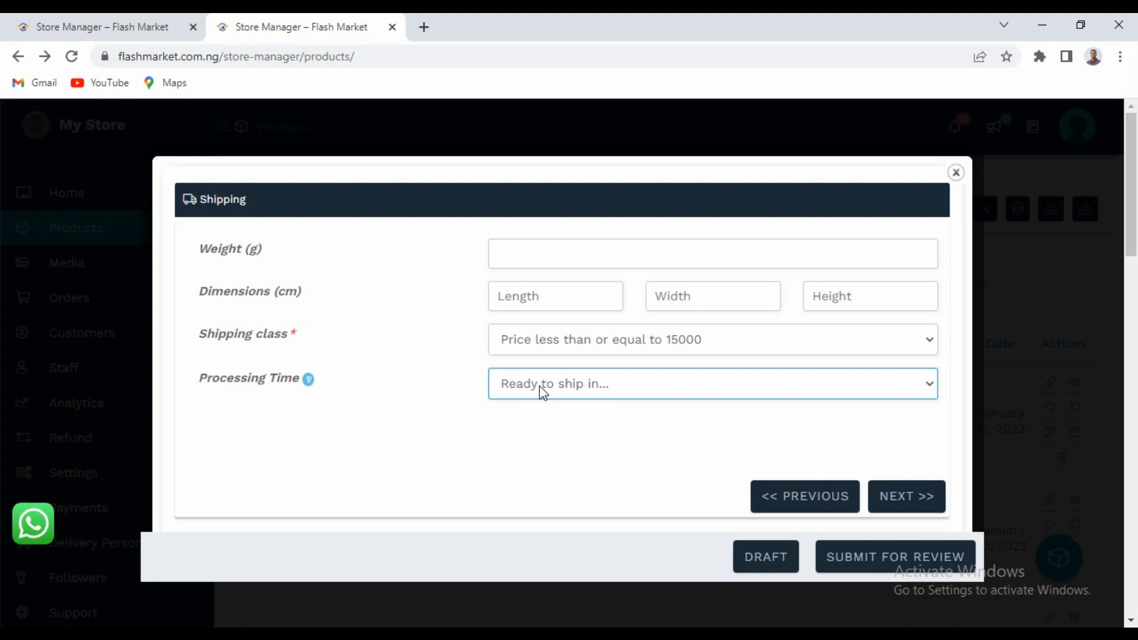
click(541, 391)
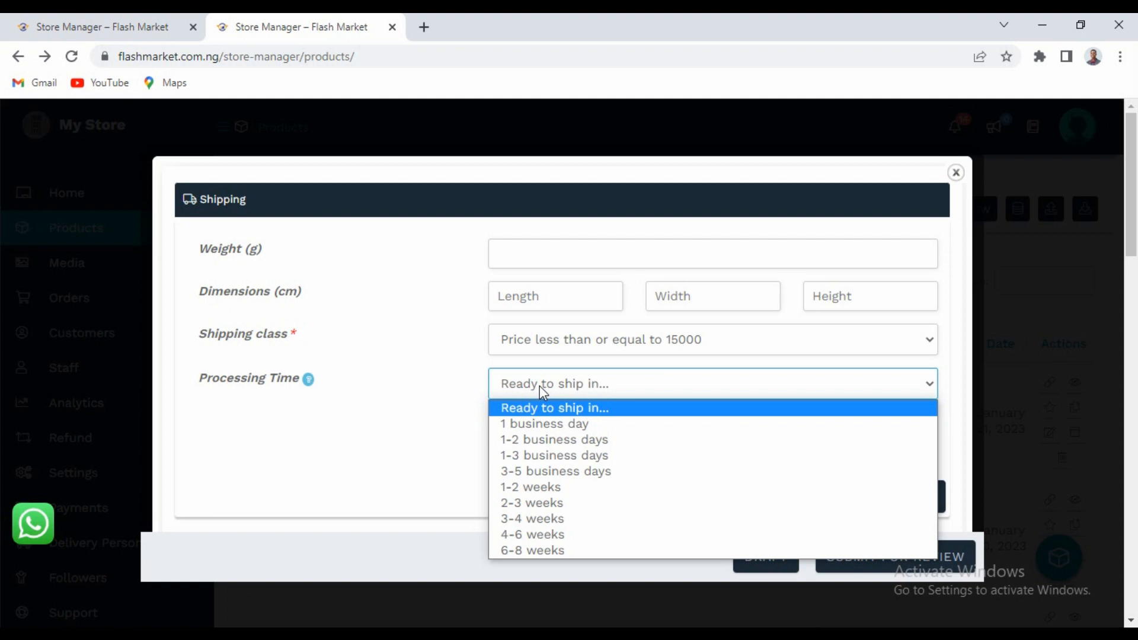
click(538, 423)
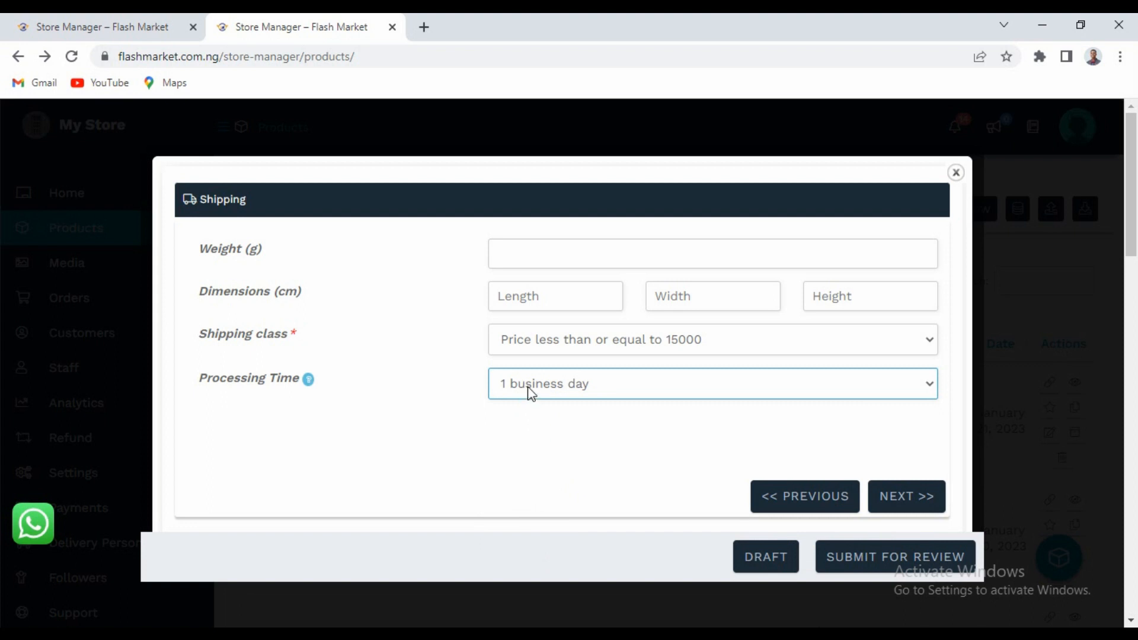
click(531, 391)
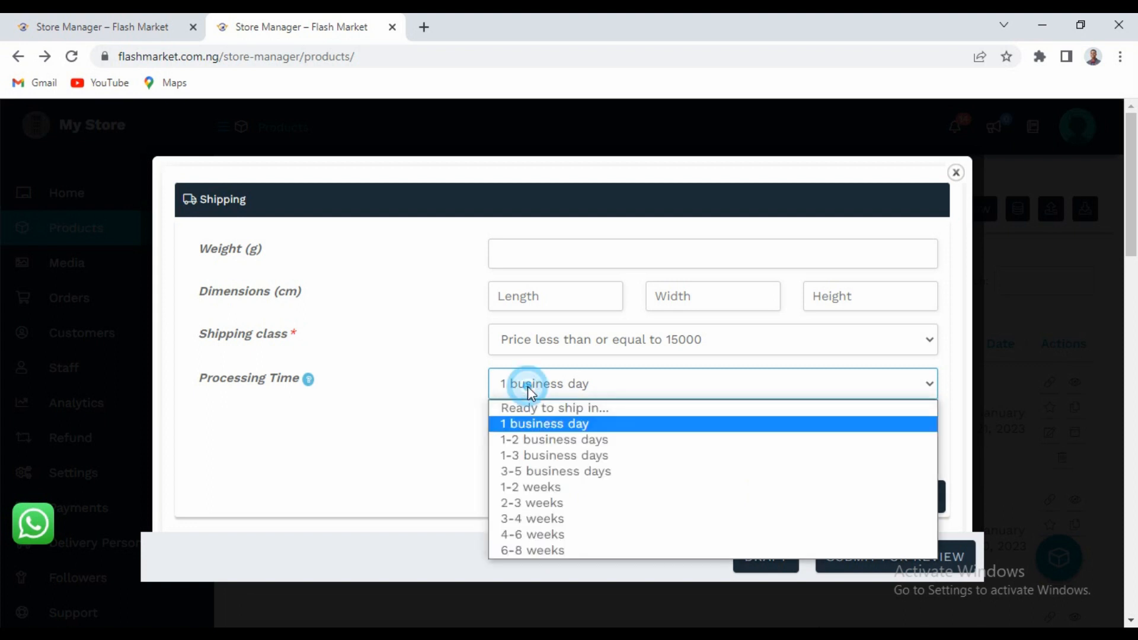
click(544, 445)
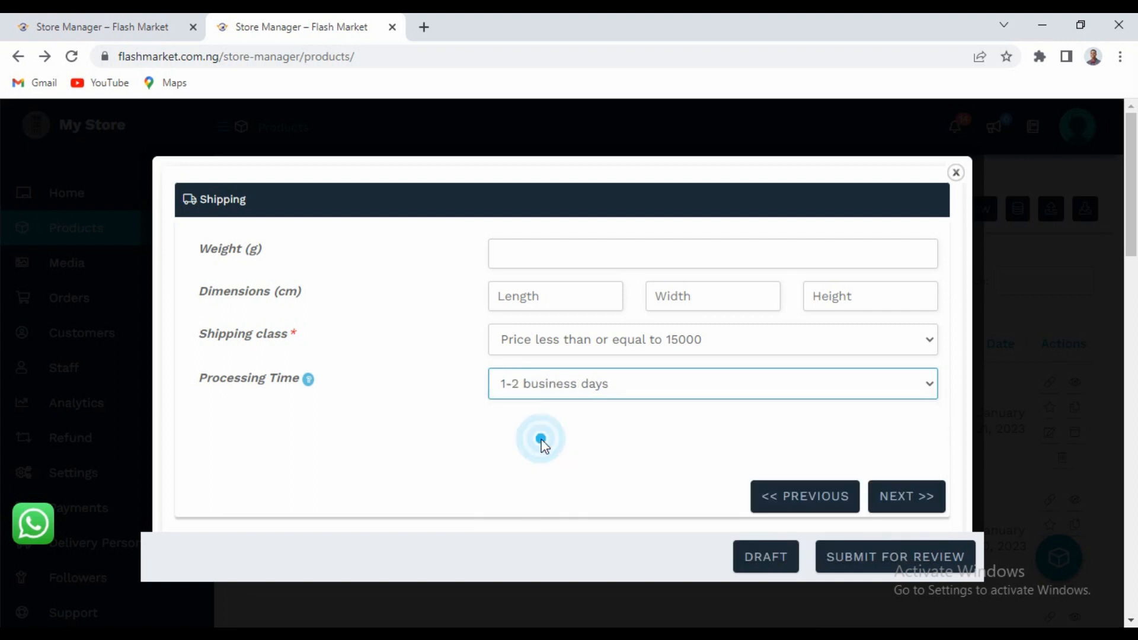
click(549, 385)
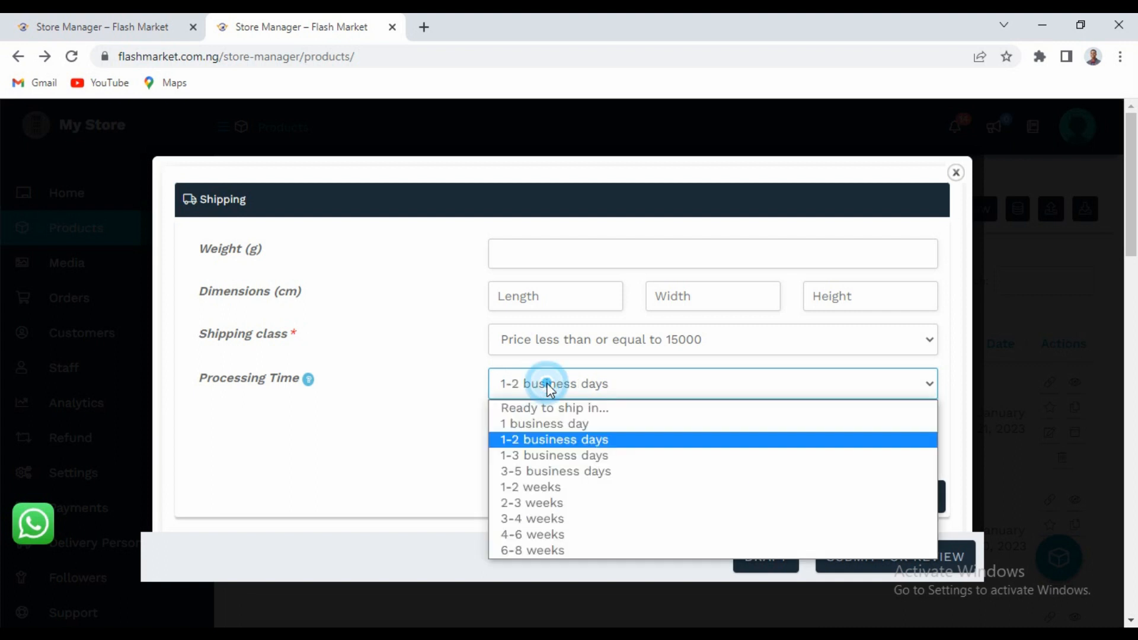
click(554, 456)
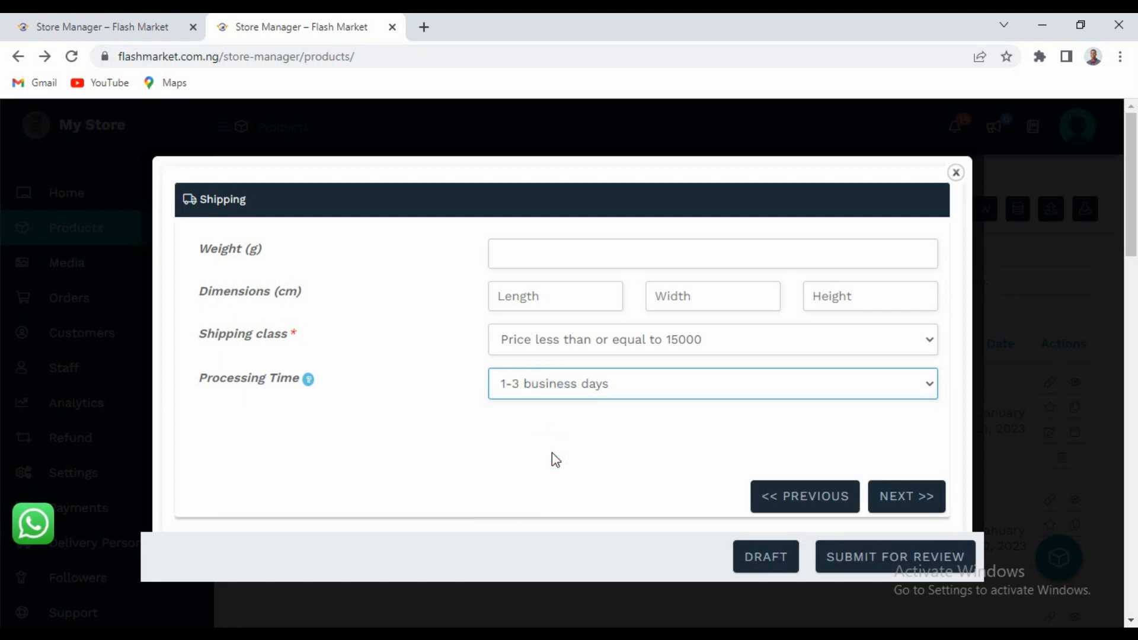
click(557, 388)
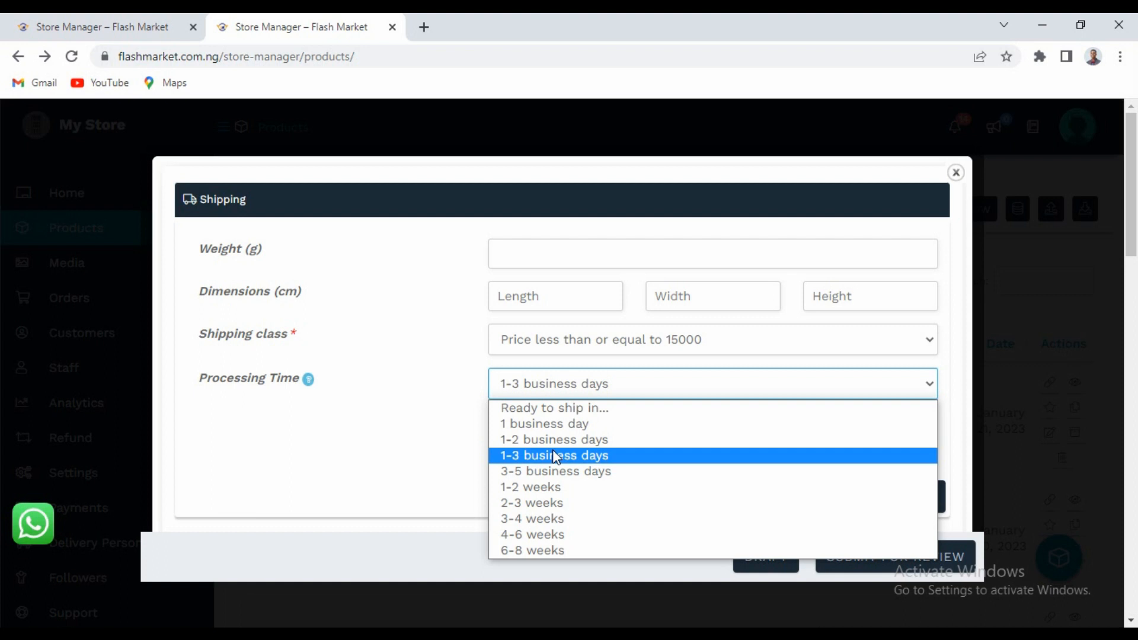
click(425, 422)
click(596, 382)
click(551, 404)
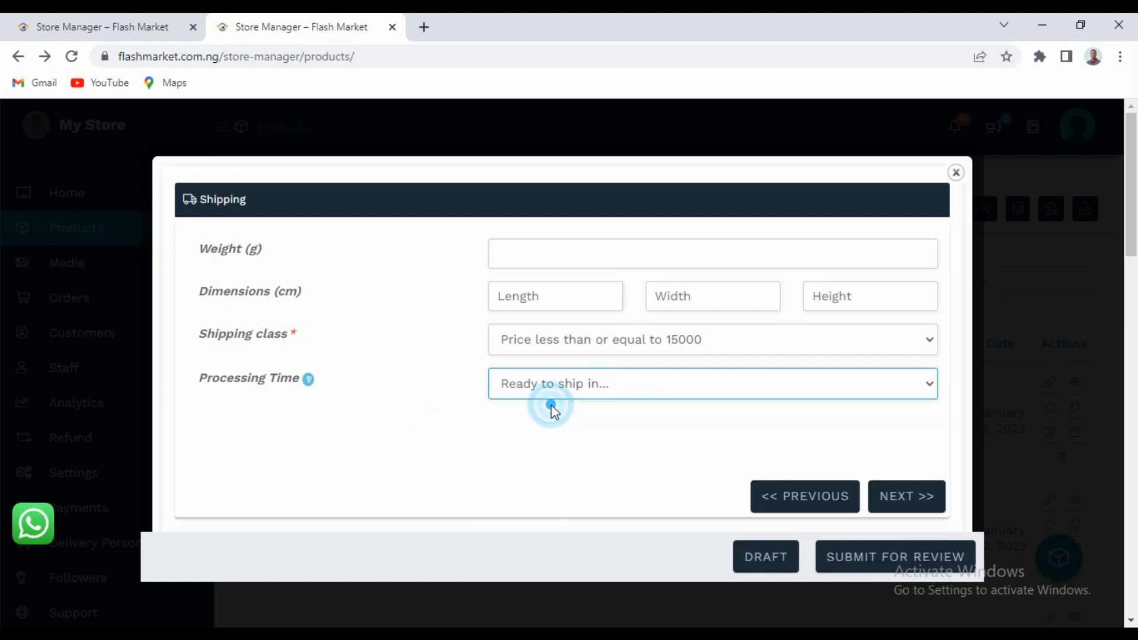
Continue to the product attributes and activate the color attribute with the values Black and Blue.
click(911, 505)
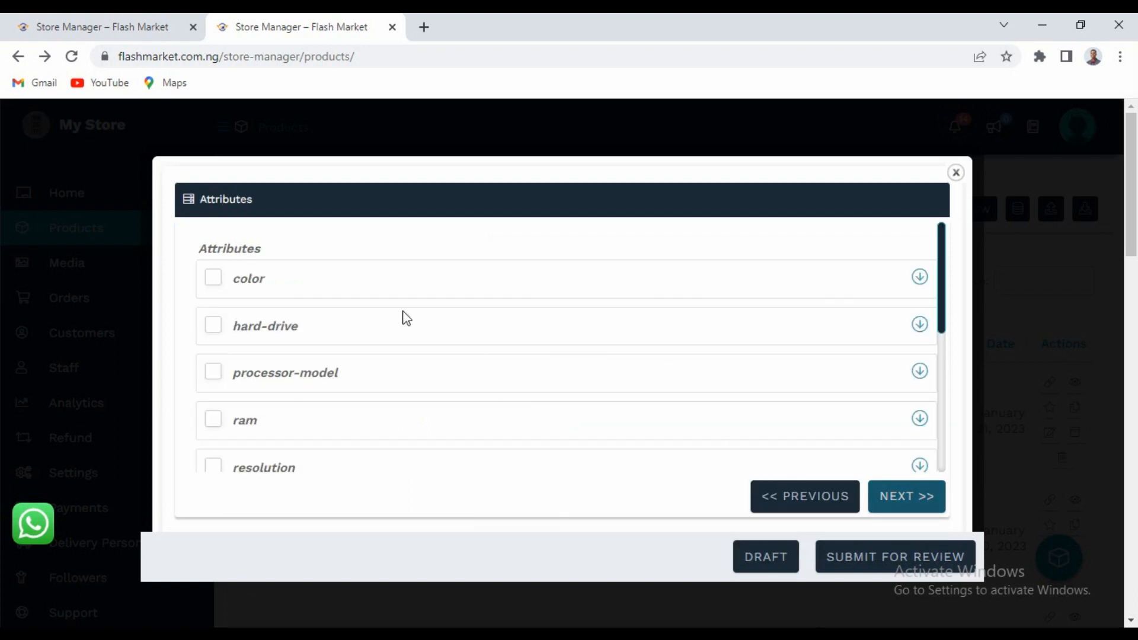
click(211, 273)
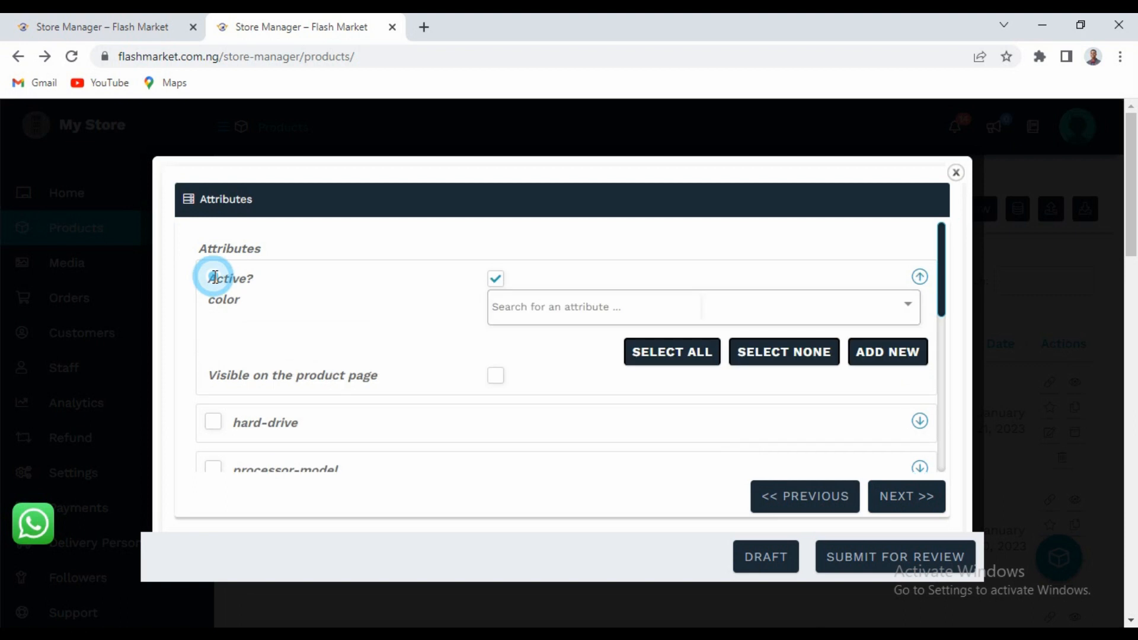
click(594, 307)
click(558, 339)
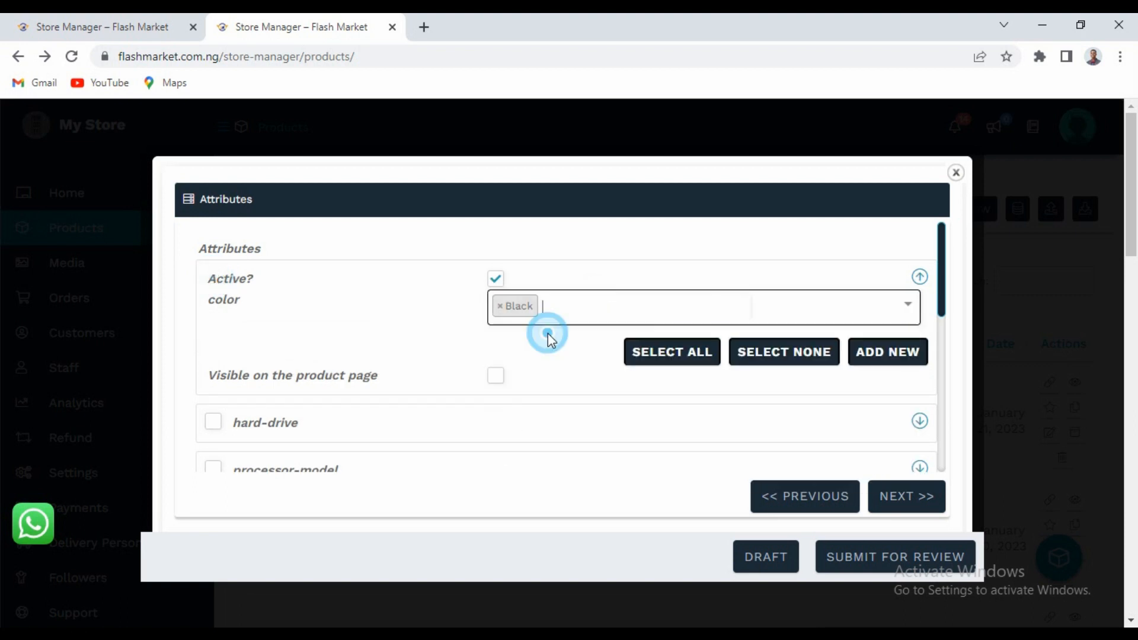
click(605, 311)
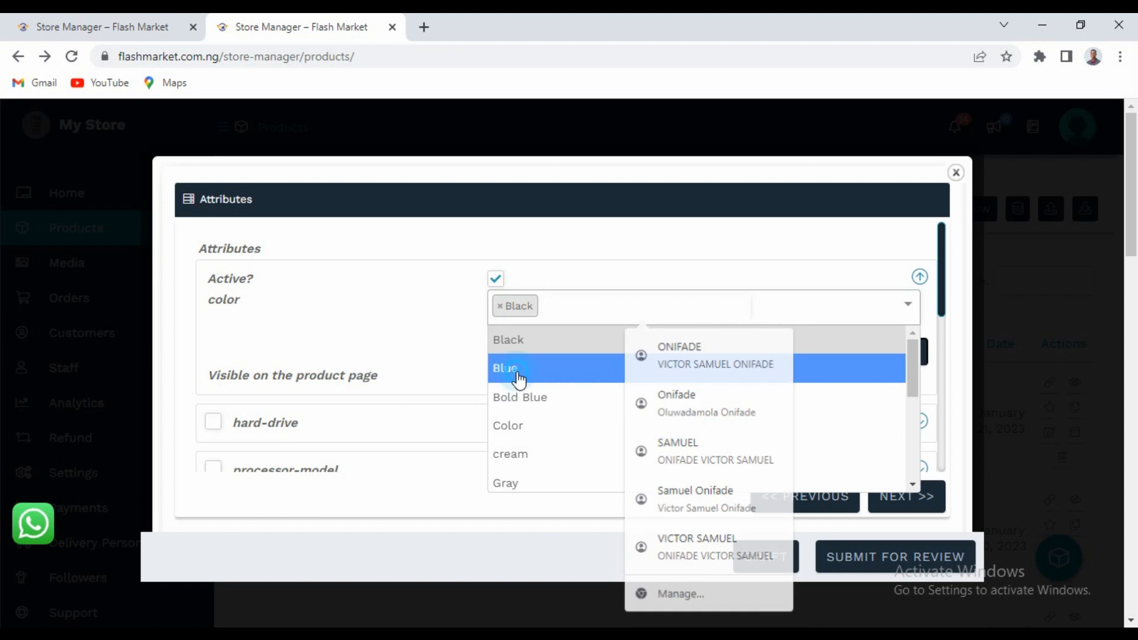
click(516, 369)
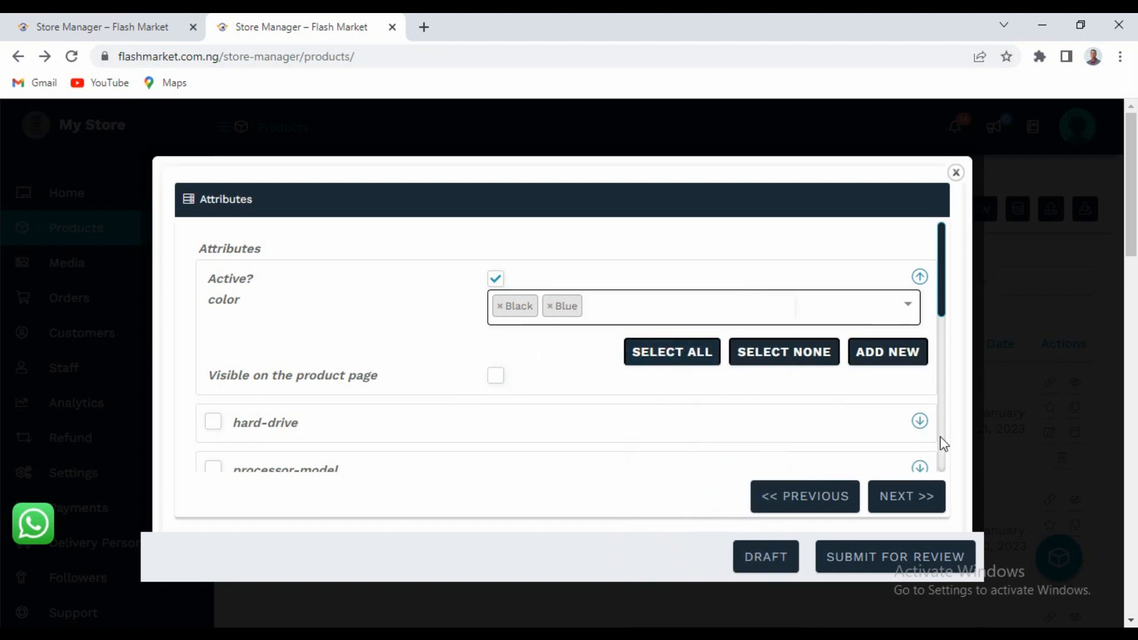
Skip the linked products, product video and 360 view settings, and flag BAG 2 as a new product in the badges.
click(913, 496)
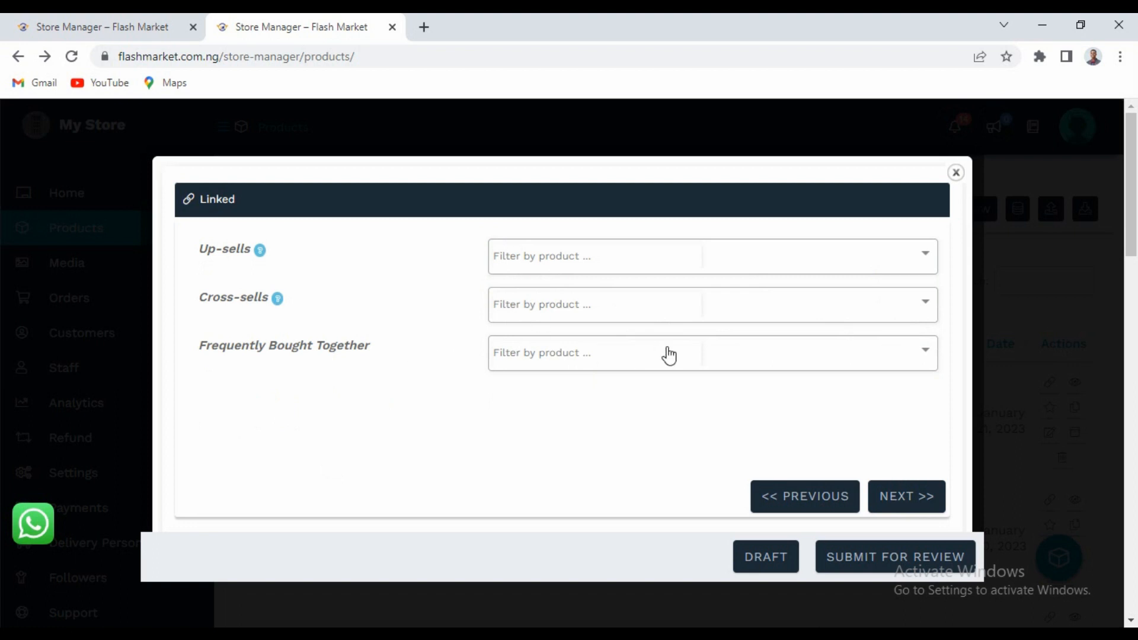
click(898, 497)
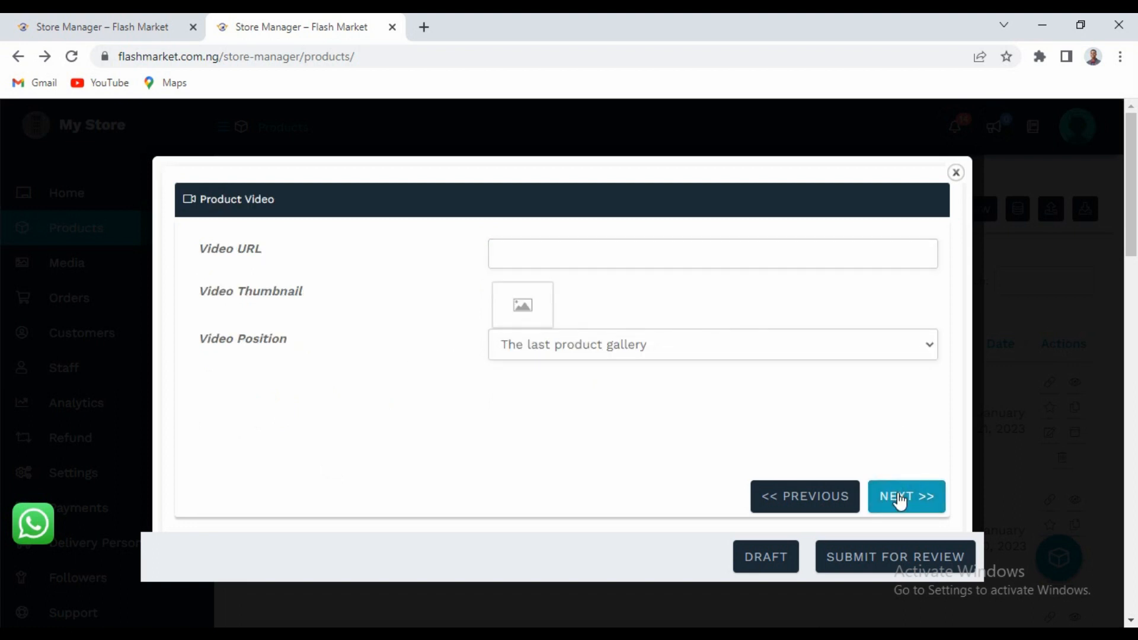
click(899, 498)
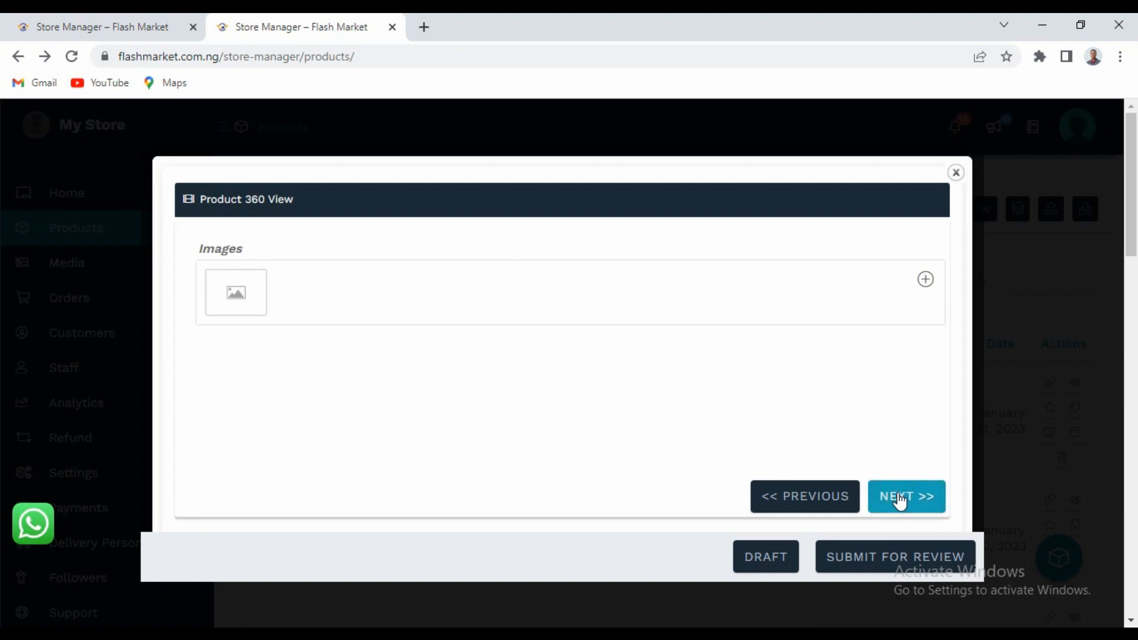
click(900, 497)
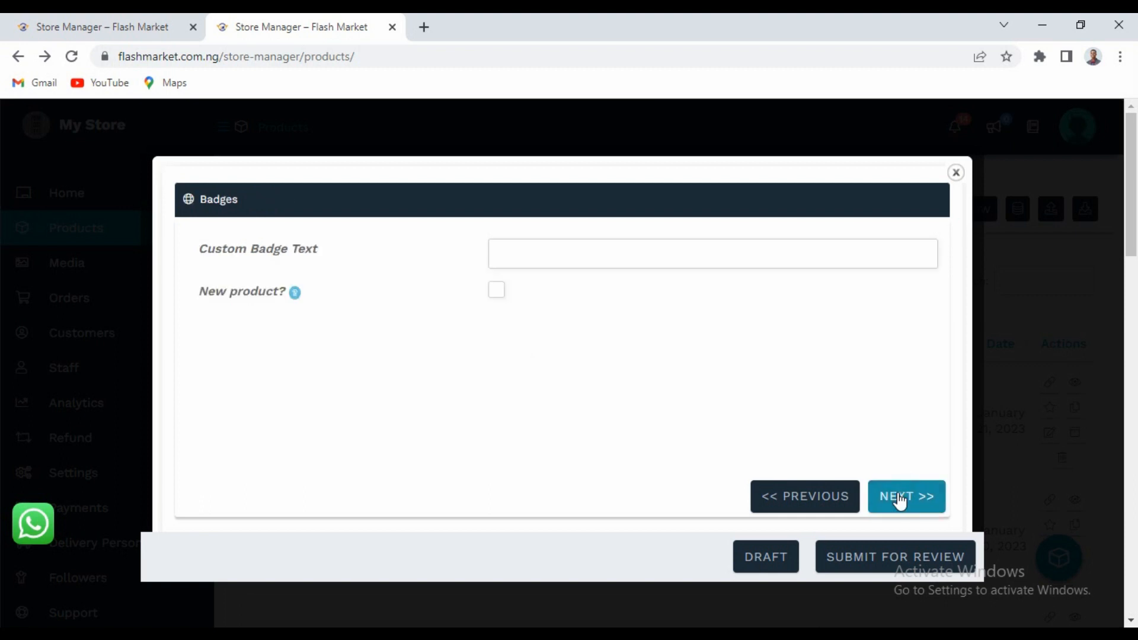
click(495, 292)
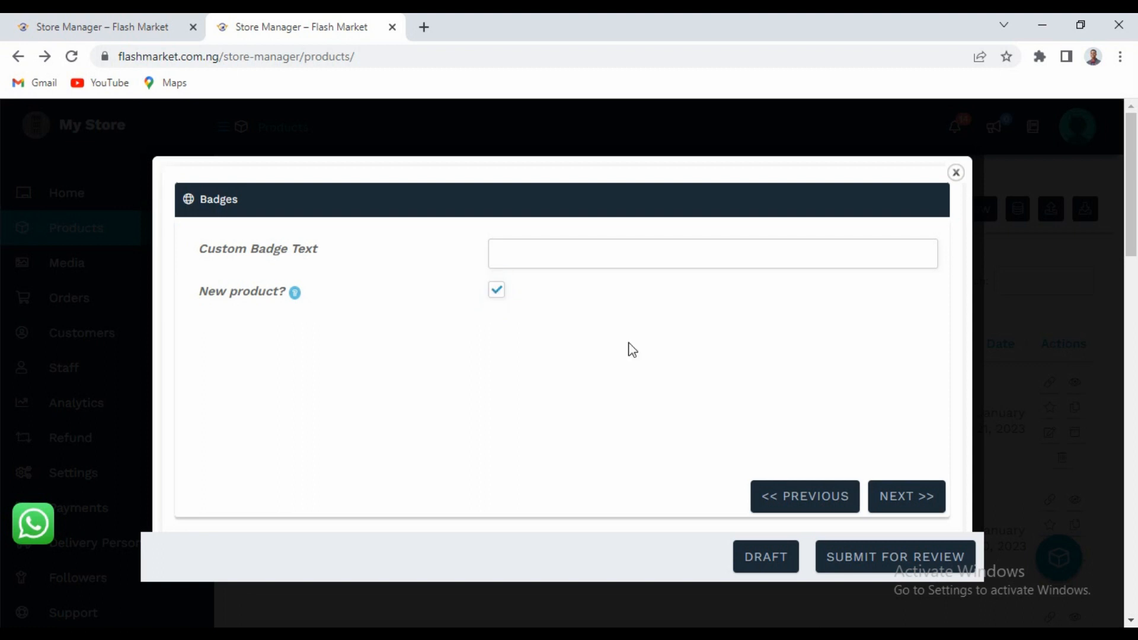
Enter the purchase note .KKCX KLXB CKL KXBCL in the advanced settings and close the quick add form without submitting.
click(907, 497)
click(653, 323)
text(.KKCX KLXB CKL KXBCL)
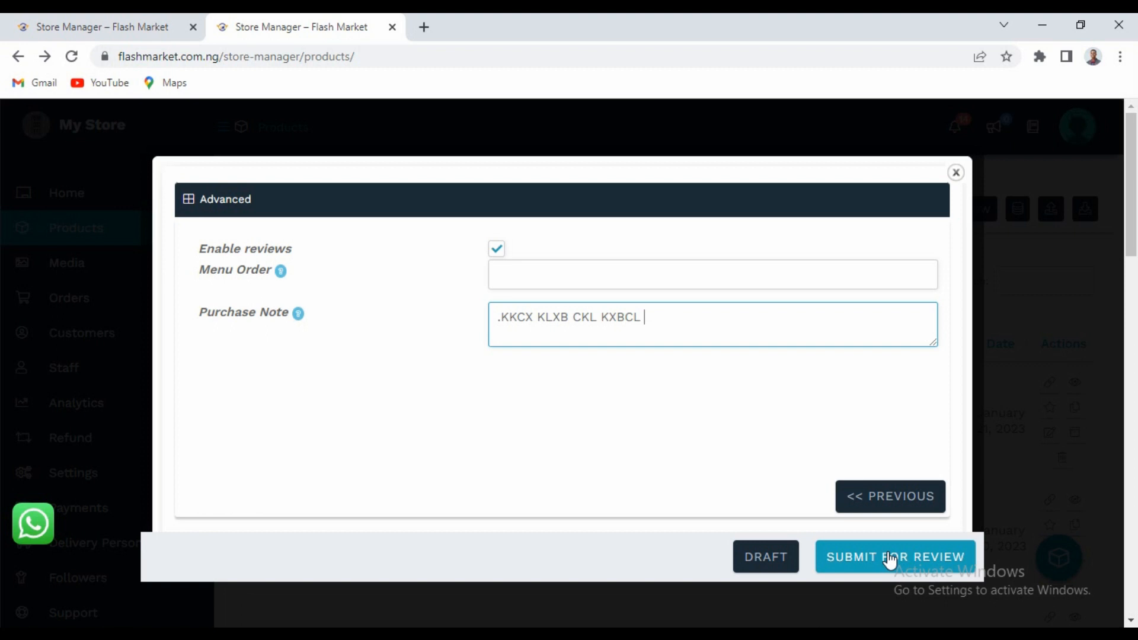
click(955, 173)
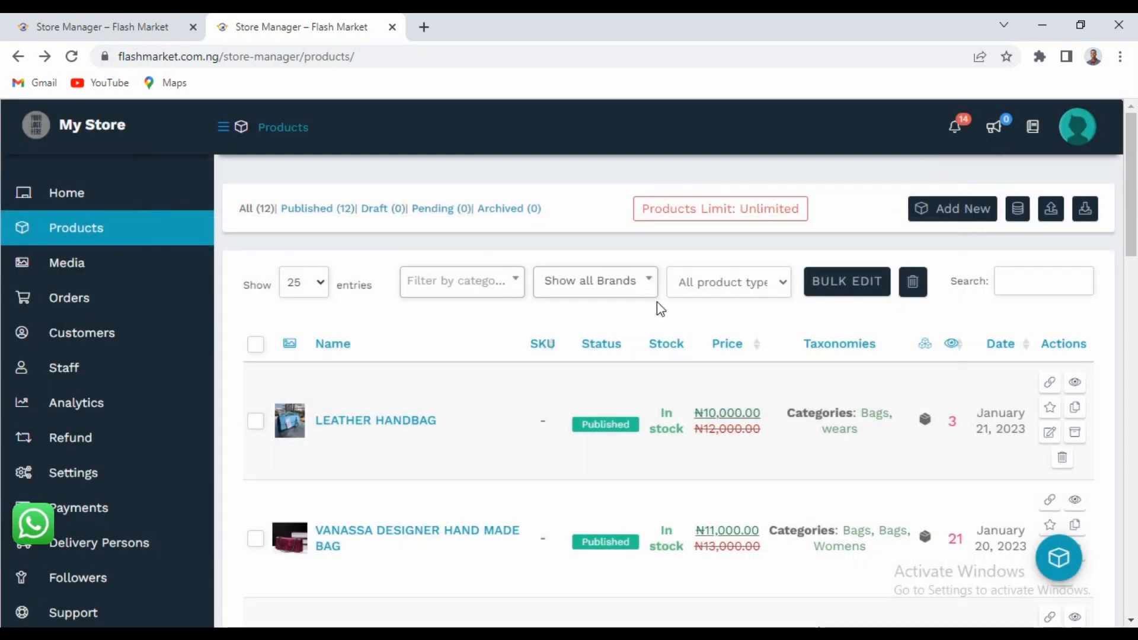
Open the published LEATHER HANDBAG product for editing and duplicate it.
drag(1130, 222, 1129, 255)
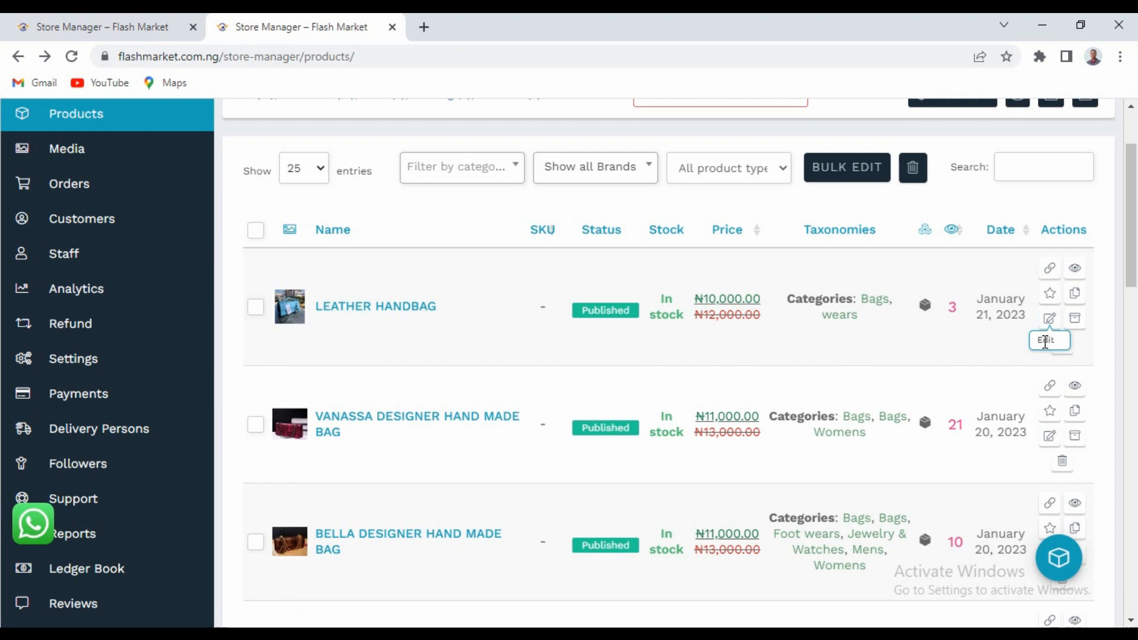
click(1050, 321)
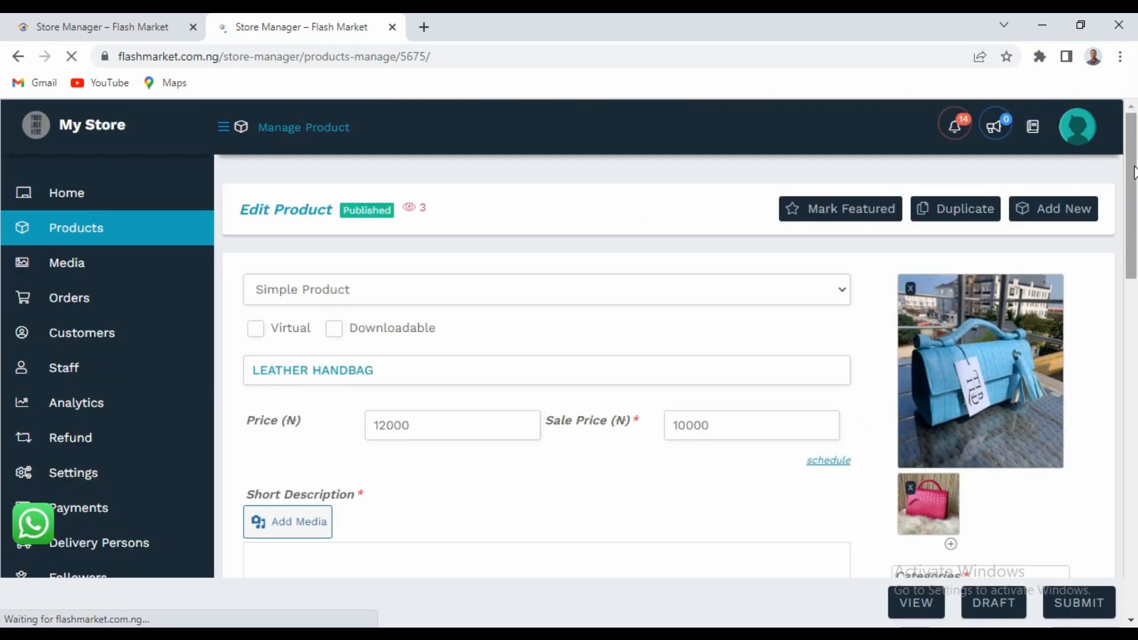
mouse_move(1133, 171)
mouse_down()
mouse_move(1133, 511)
mouse_move(1133, 179)
mouse_up()
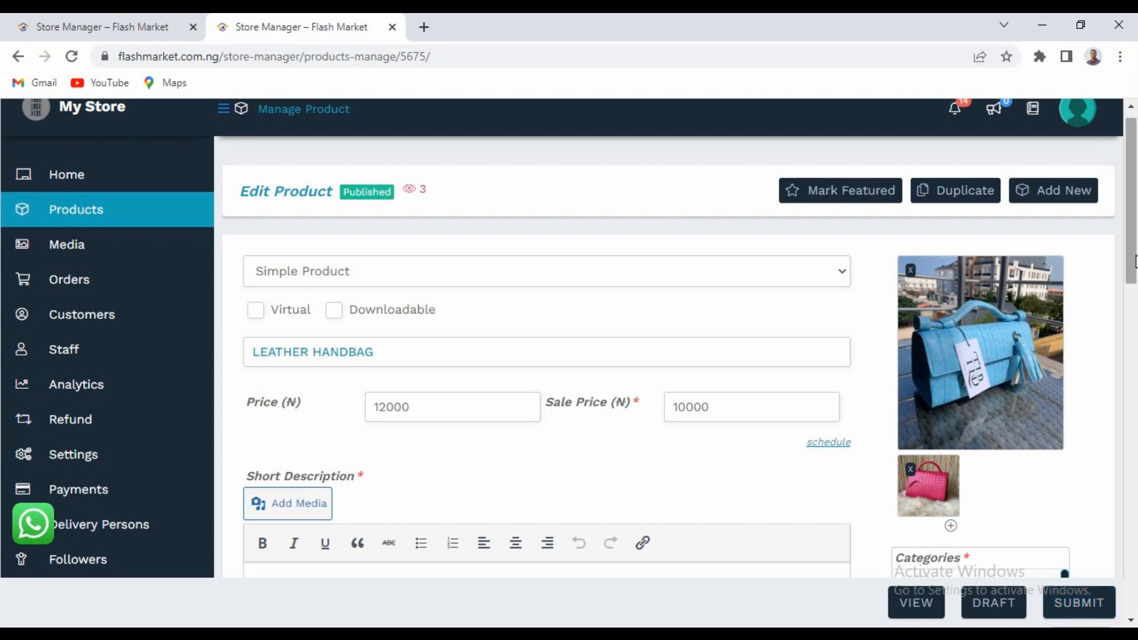
scroll(1131, 211, up, 1)
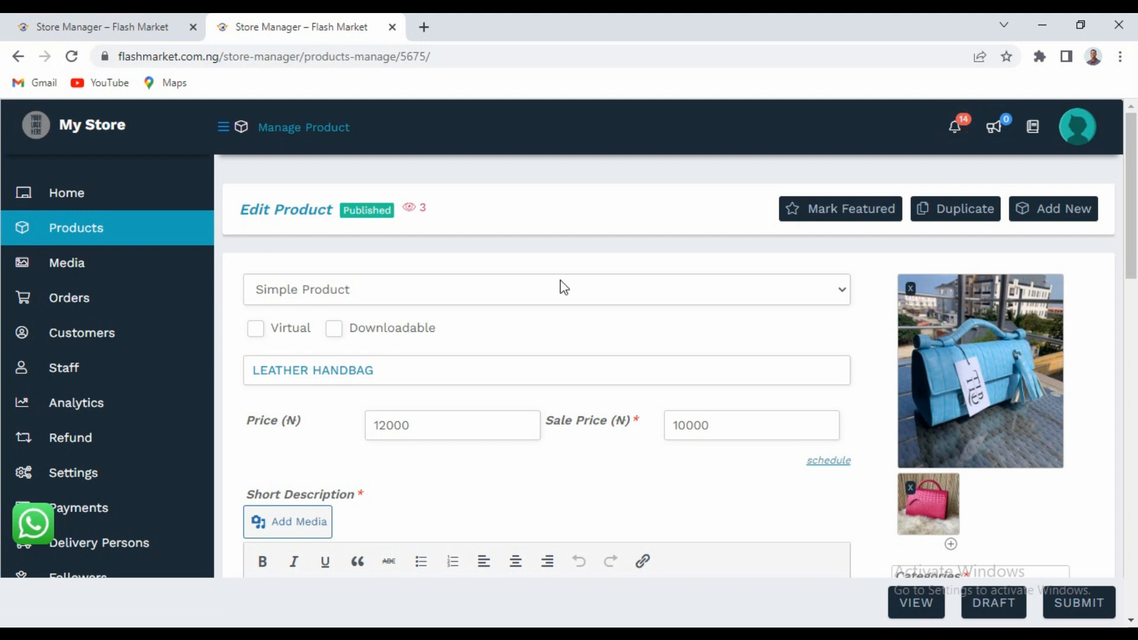
drag(1131, 170, 1135, 323)
mouse_move(1133, 234)
mouse_down()
mouse_move(1133, 365)
mouse_move(1131, 242)
mouse_up()
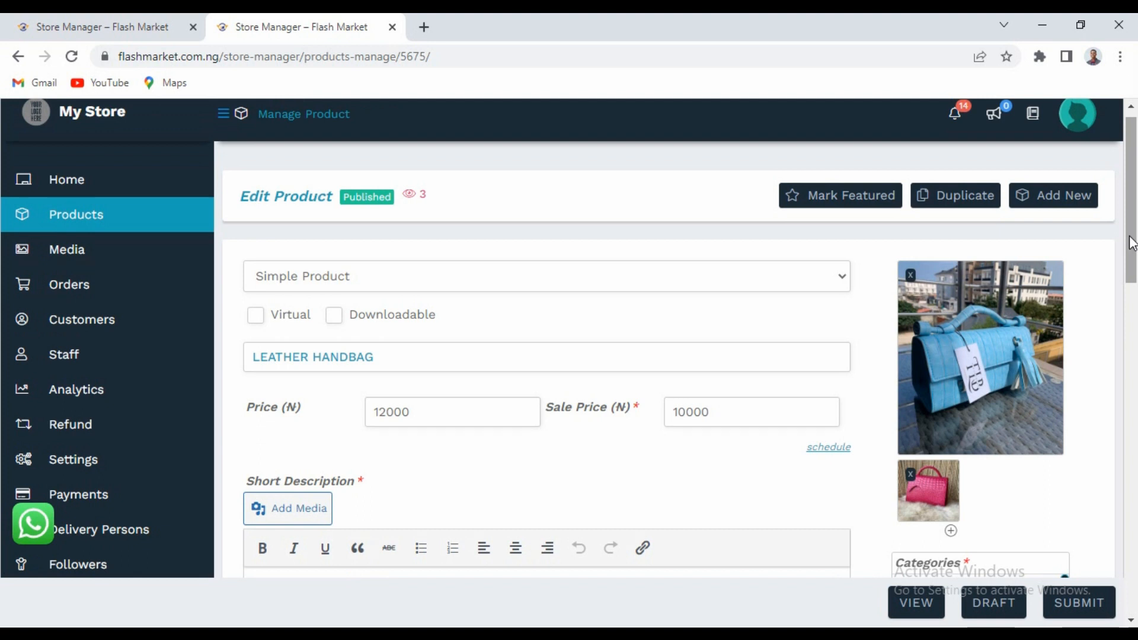
click(948, 200)
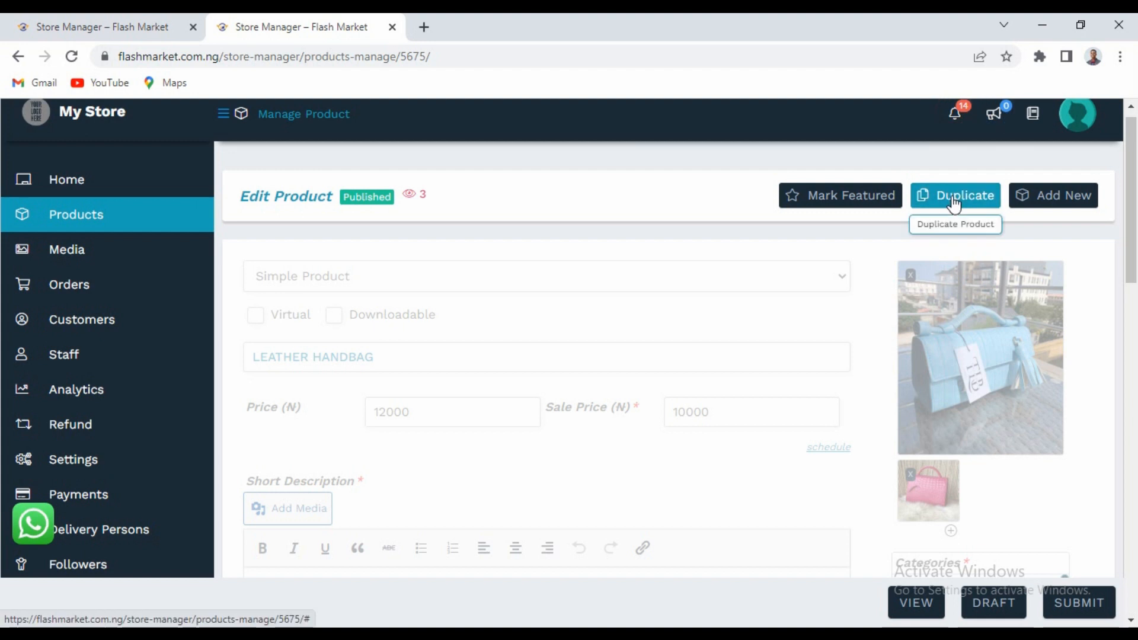
click(954, 203)
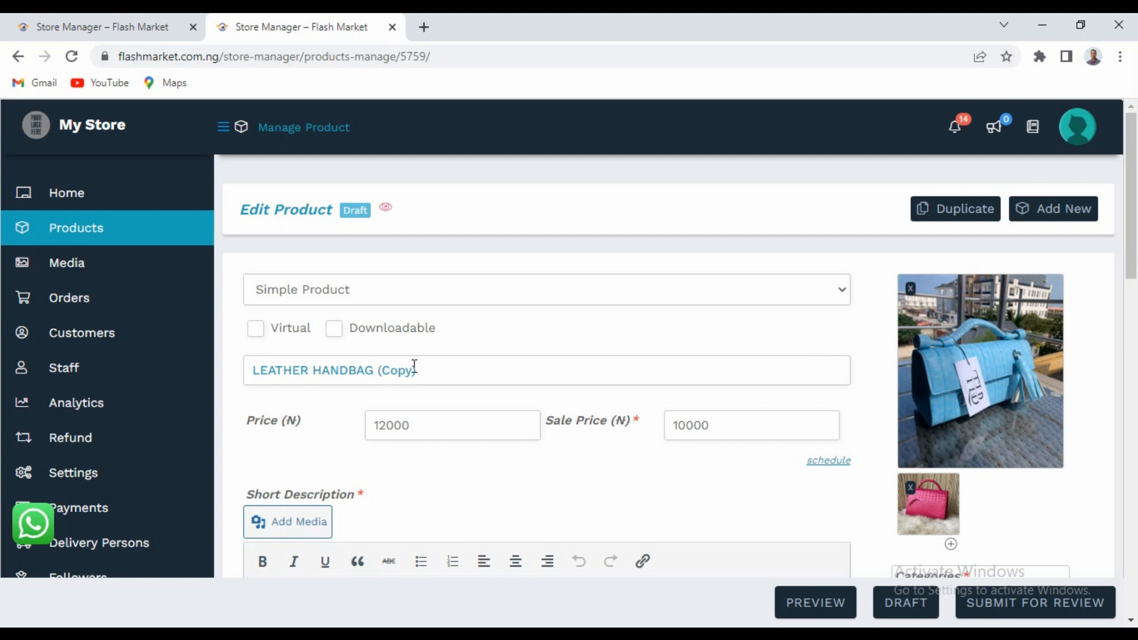
Replace the title of the duplicated product with JBJKBKFJ.N.
click(435, 368)
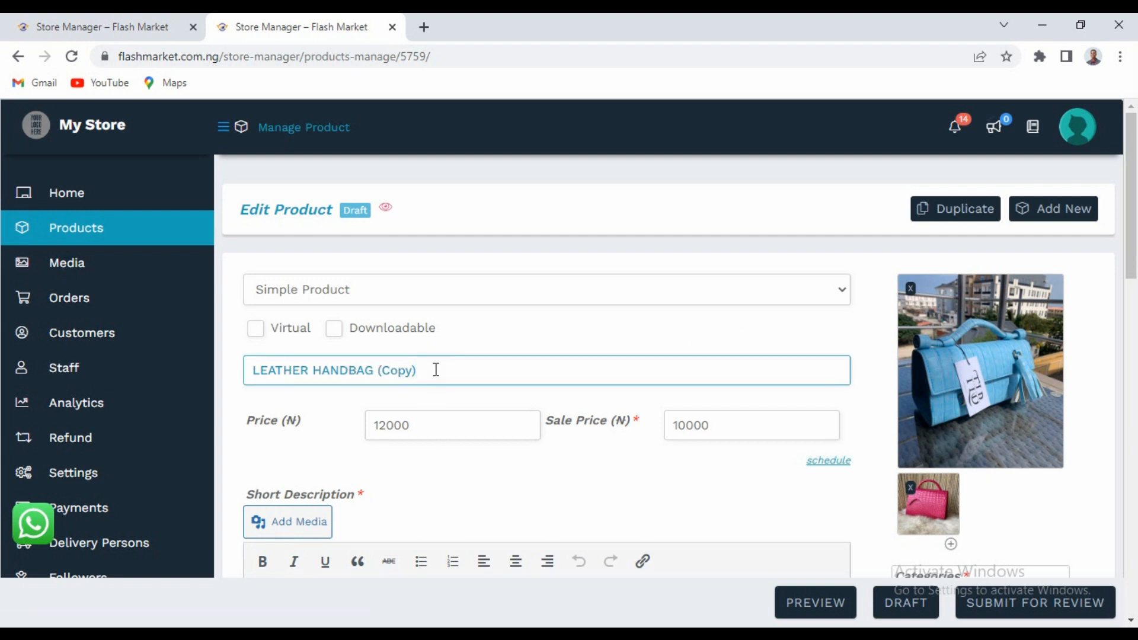
key(BackSpace)
key(BackSpace)
key(BackSpace)
key(BackSpace)
key(BackSpace)
key(BackSpace)
key(BackSpace)
key(BackSpace)
key(BackSpace)
key(BackSpace)
key(BackSpace)
key(BackSpace)
key(BackSpace)
key(BackSpace)
key(BackSpace)
key(BackSpace)
key(BackSpace)
key(BackSpace)
key(BackSpace)
key(BackSpace)
key(BackSpace)
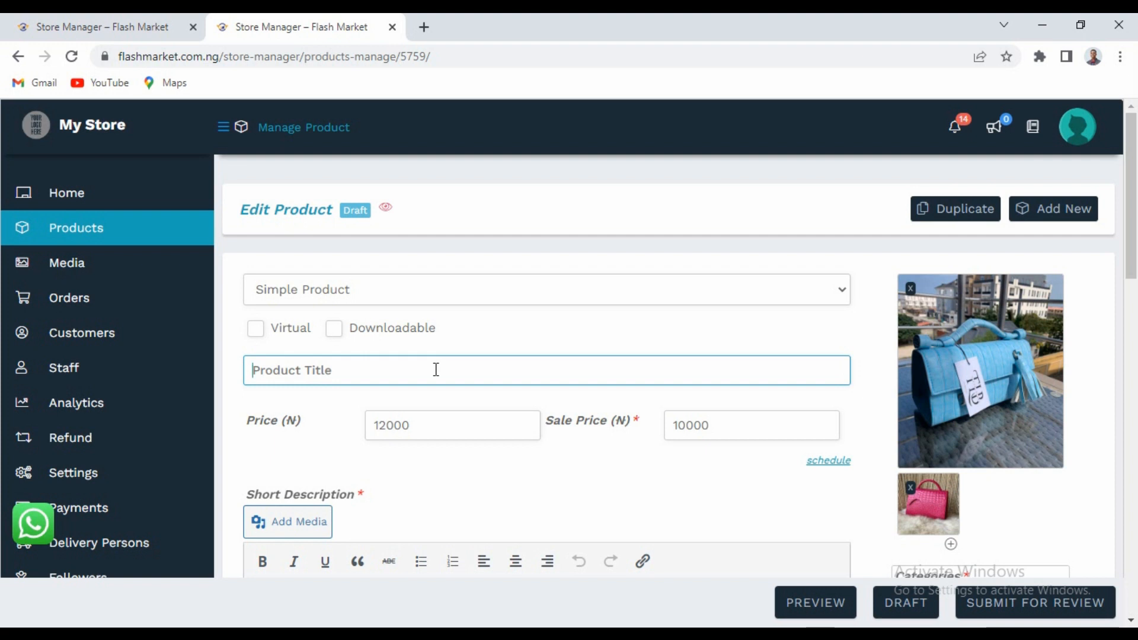
text(JBJKBKFJ.N)
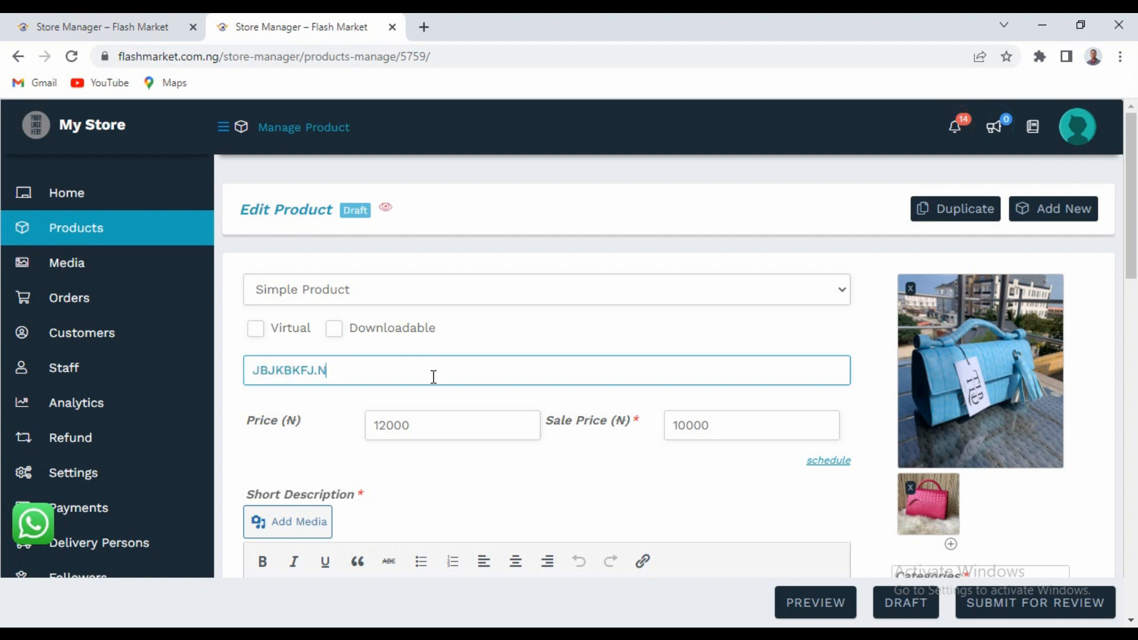
Set the regular price of the duplicated product to 11000.
click(523, 423)
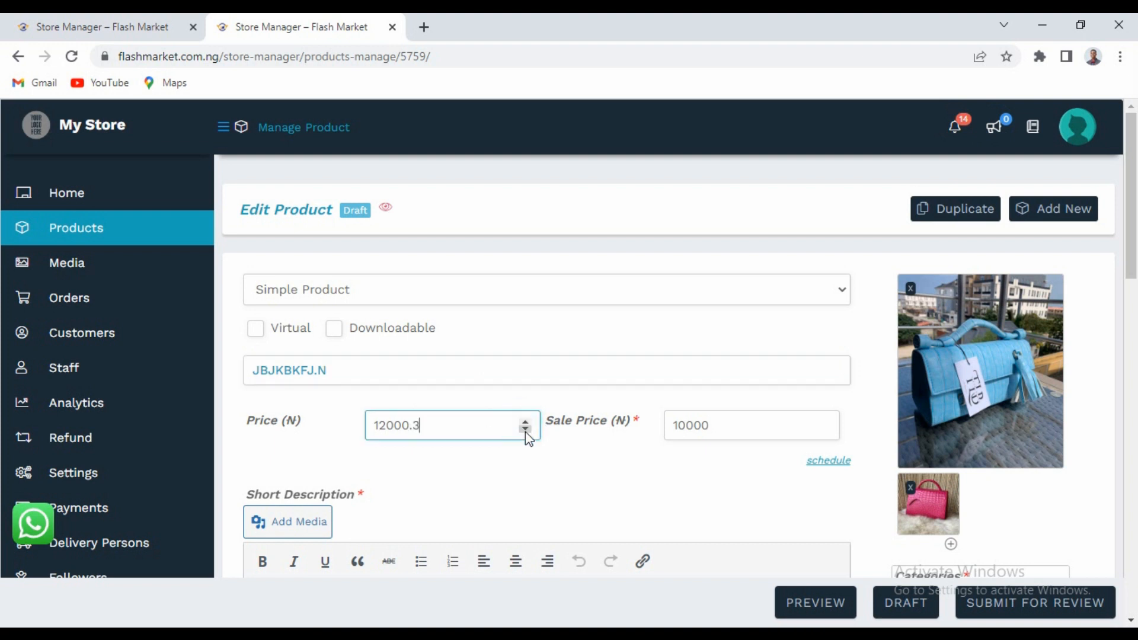
click(526, 422)
click(525, 422)
click(433, 426)
key(BackSpace)
key(BackSpace)
key(BackSpace)
key(BackSpace)
text(1000)
Remove the pink bag gallery image and replace the main image with IMG-20230119-WA01271.jpg, the dark brown handbags, from the media library.
click(911, 488)
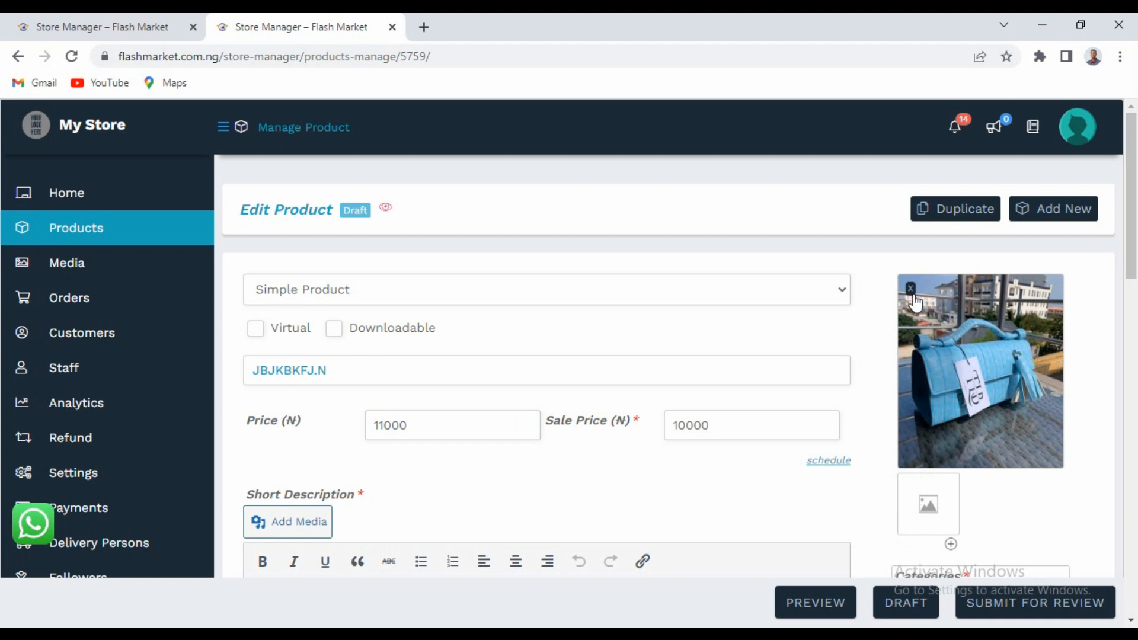
click(969, 358)
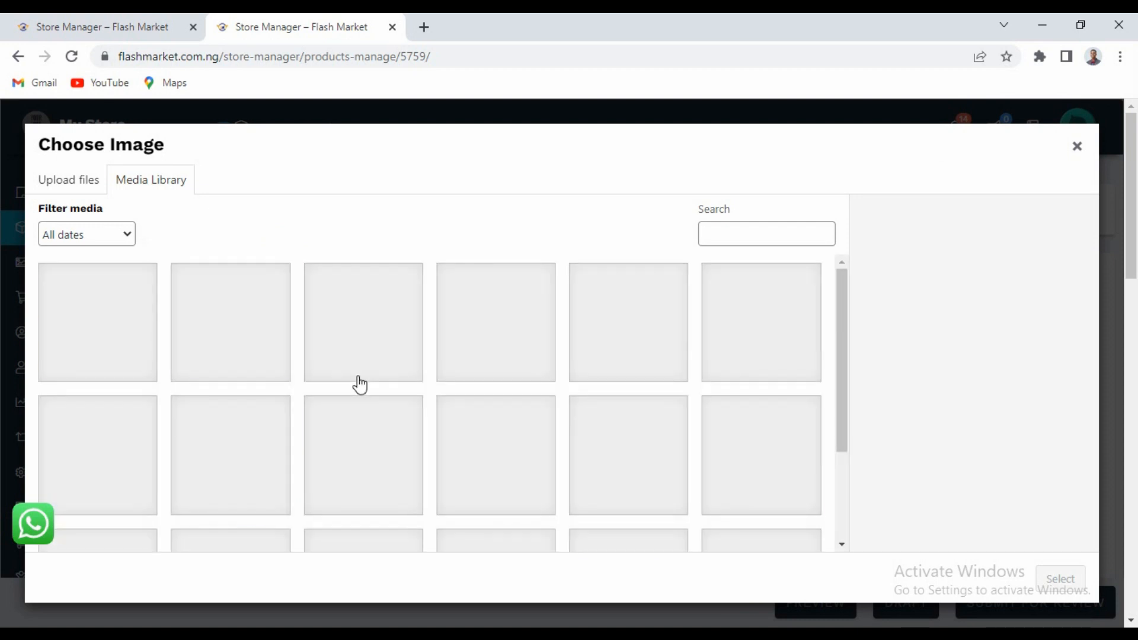
click(510, 330)
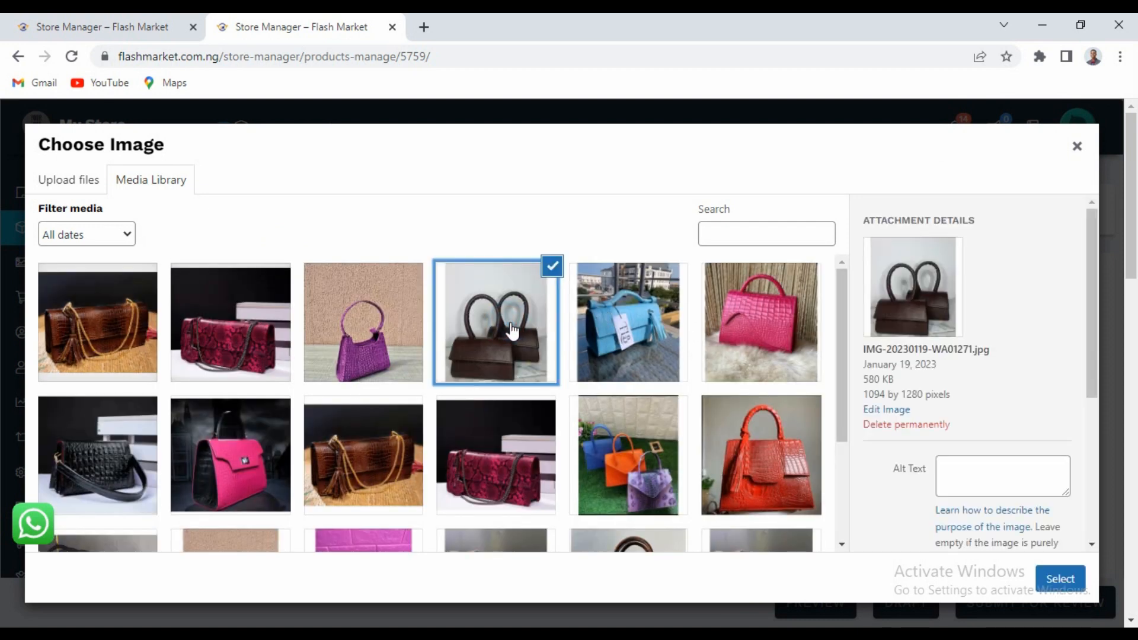
click(1062, 579)
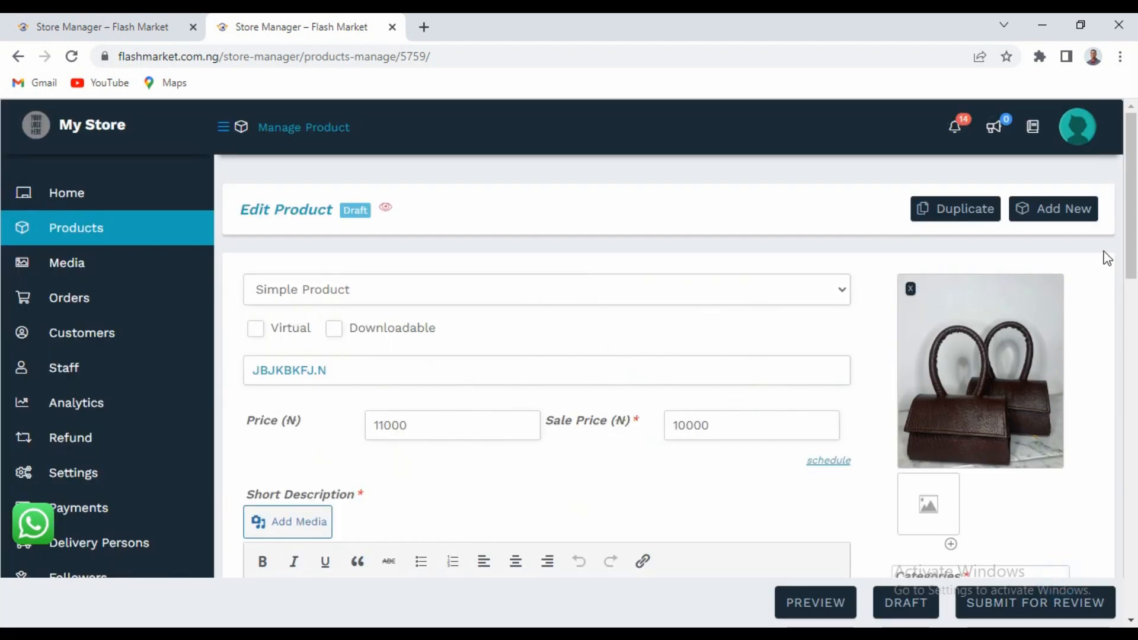
Check the copy's description, inventory, shipping and advanced settings, and submit the product for review.
drag(1127, 223, 1133, 317)
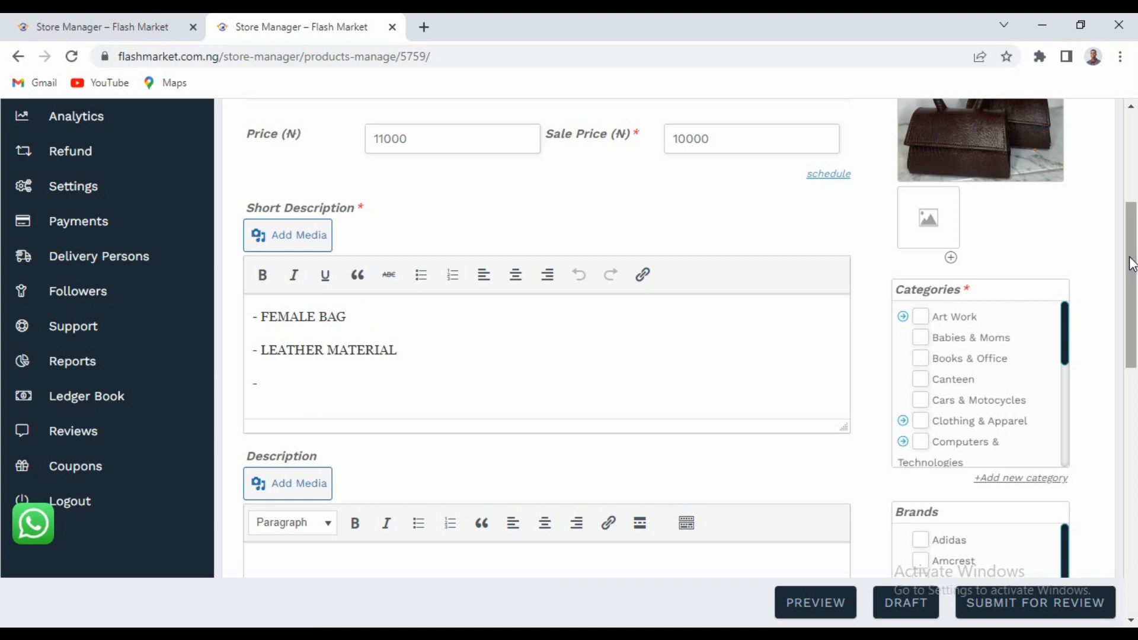
drag(1131, 265, 1132, 439)
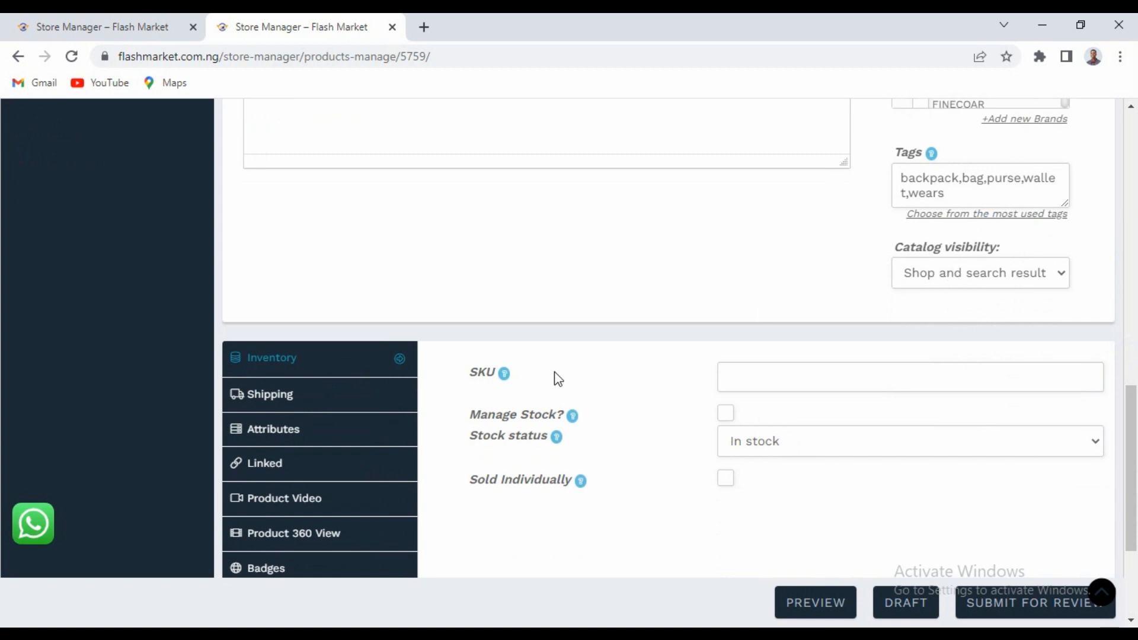
click(283, 396)
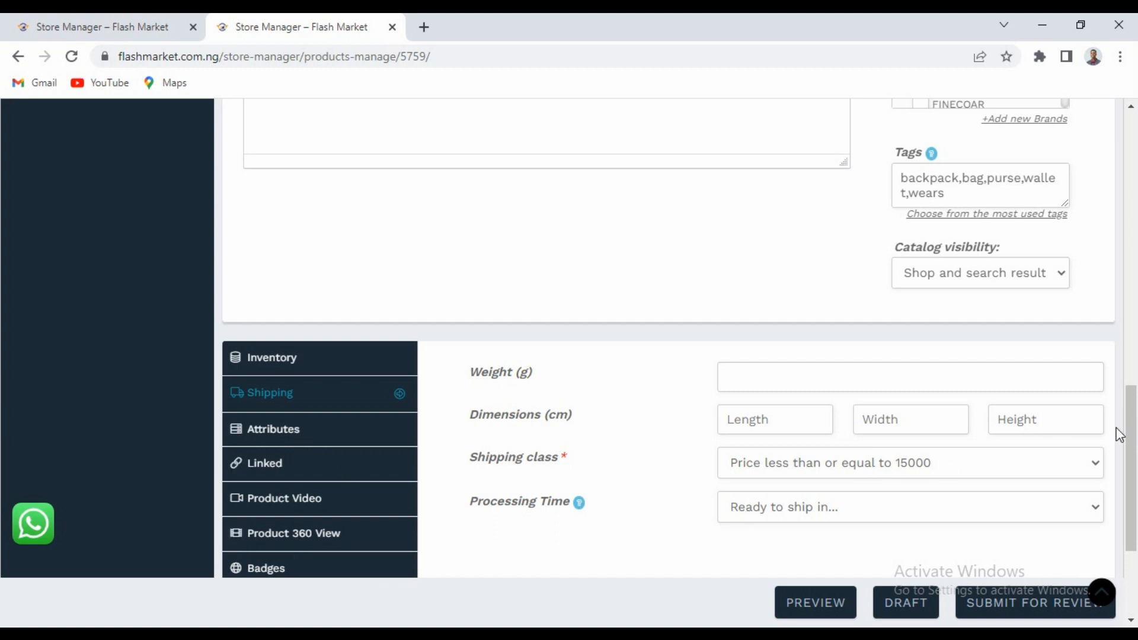
scroll(1117, 432, down, 3)
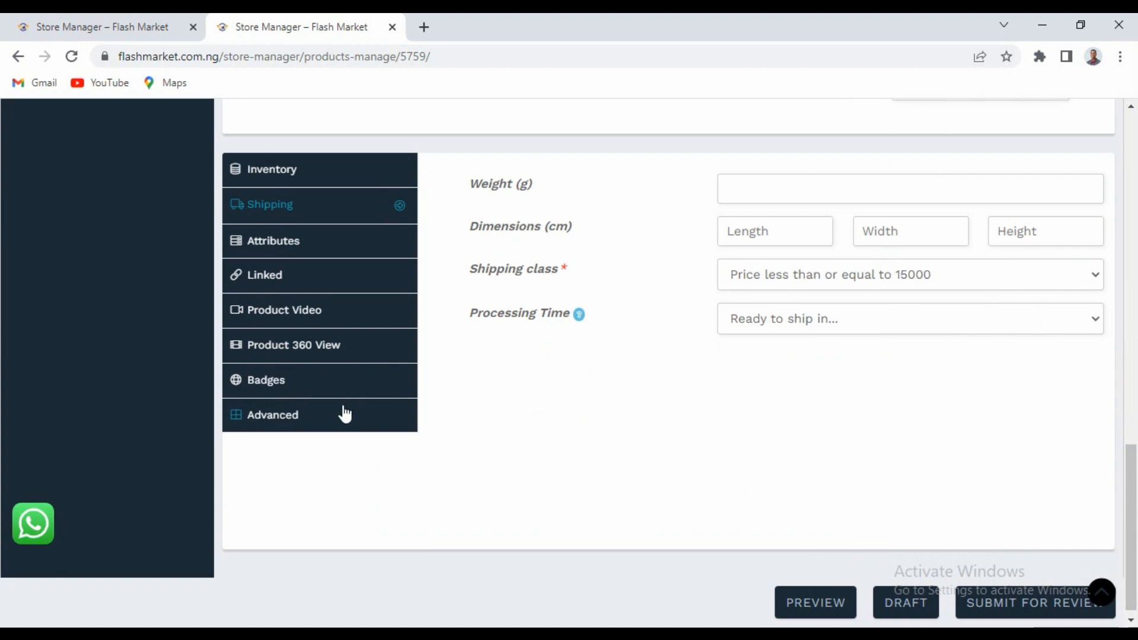
click(344, 414)
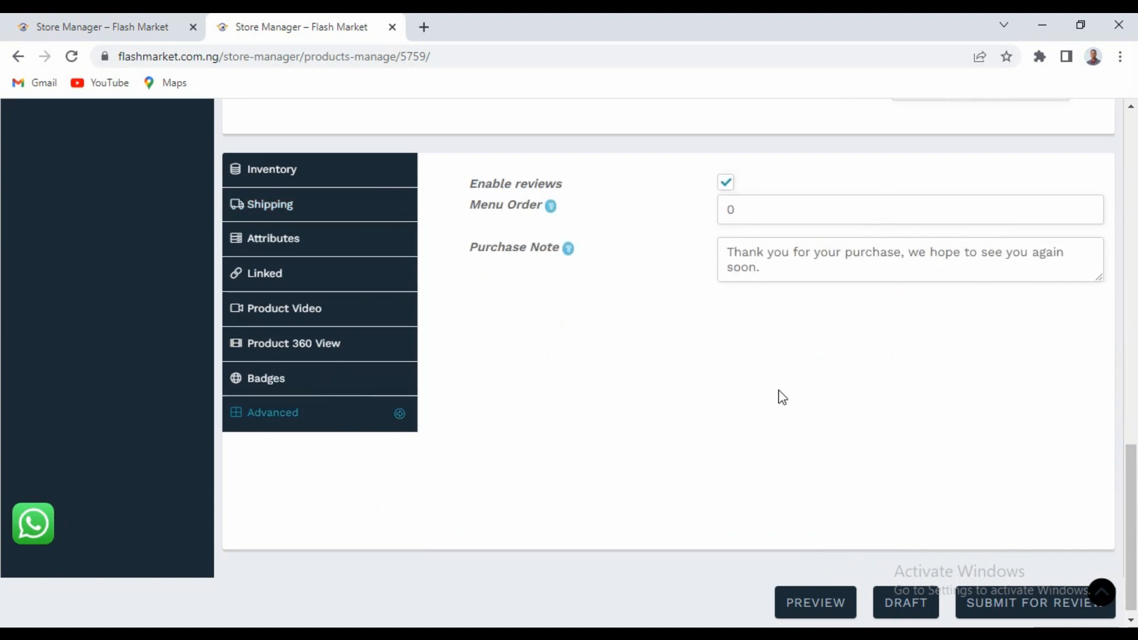
click(1034, 602)
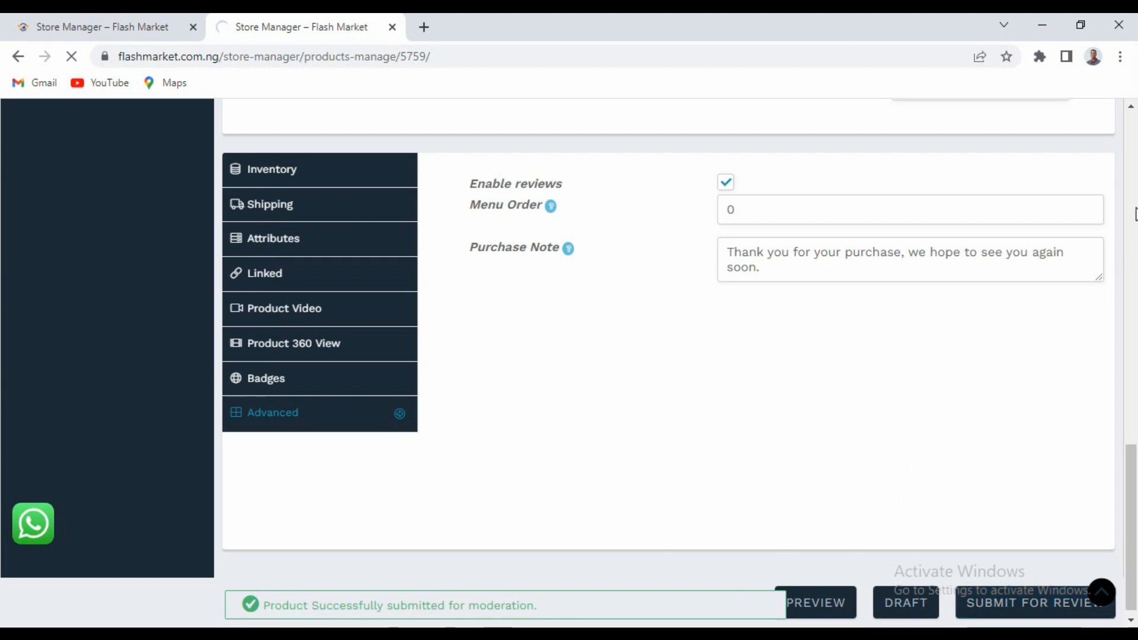
Return to the store's product list and find the row of the JBJKBKFJ.N product.
drag(1131, 469, 1133, 148)
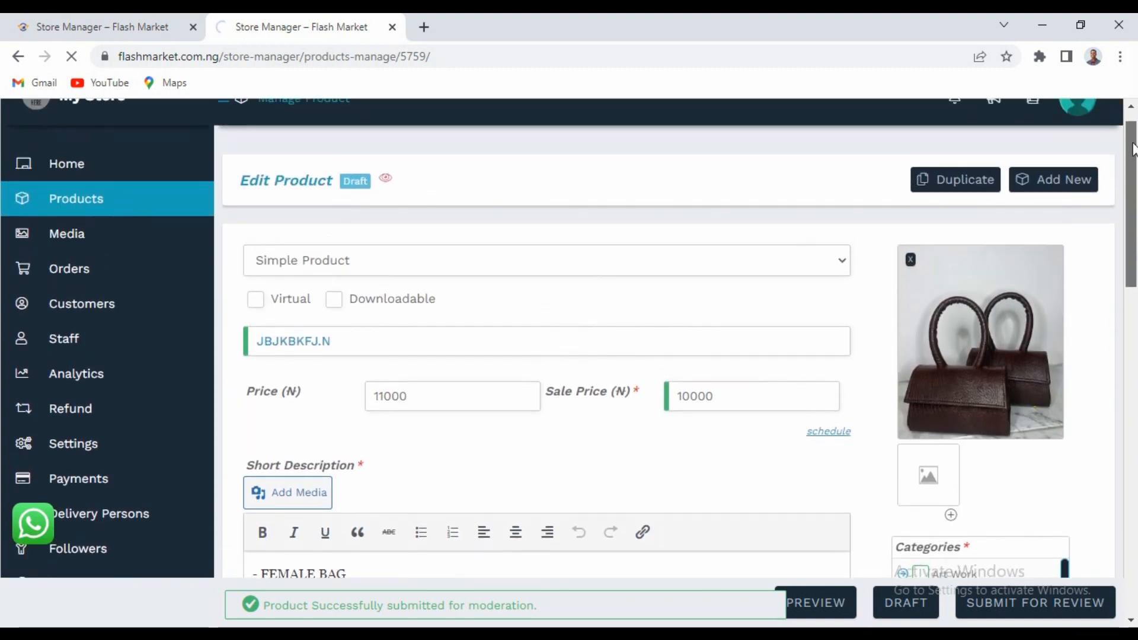
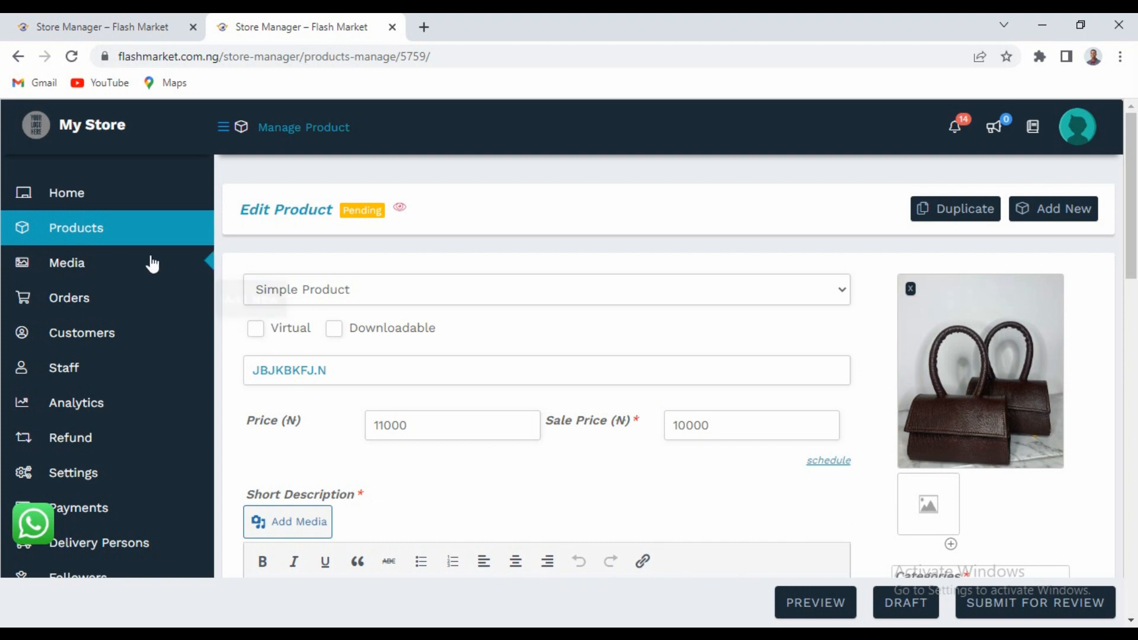
click(86, 229)
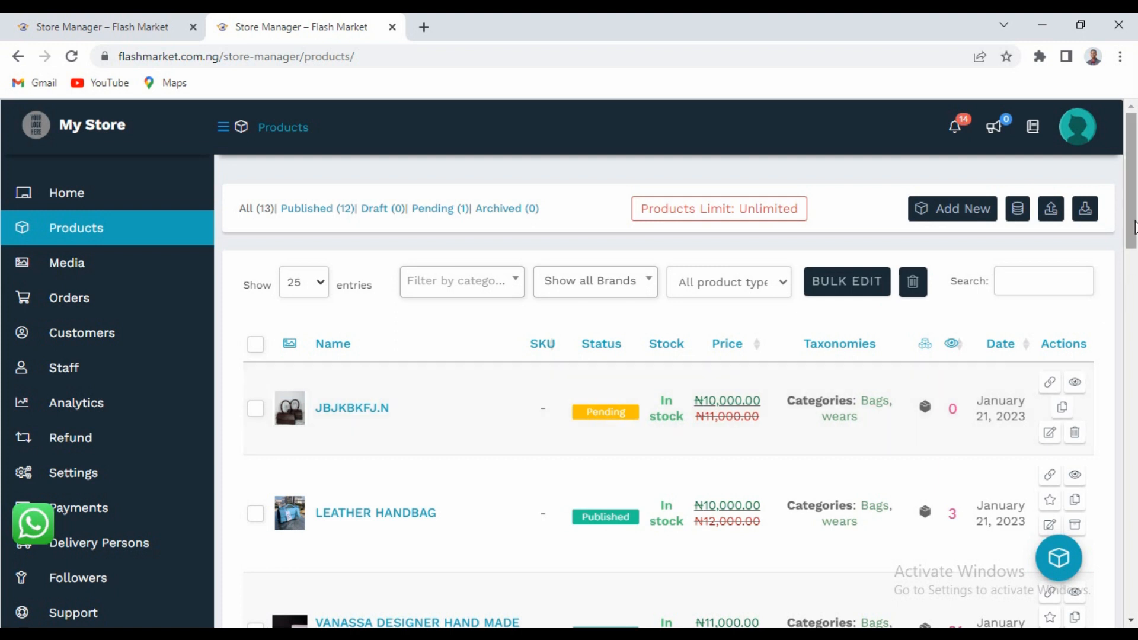
scroll(1133, 285, down, 2)
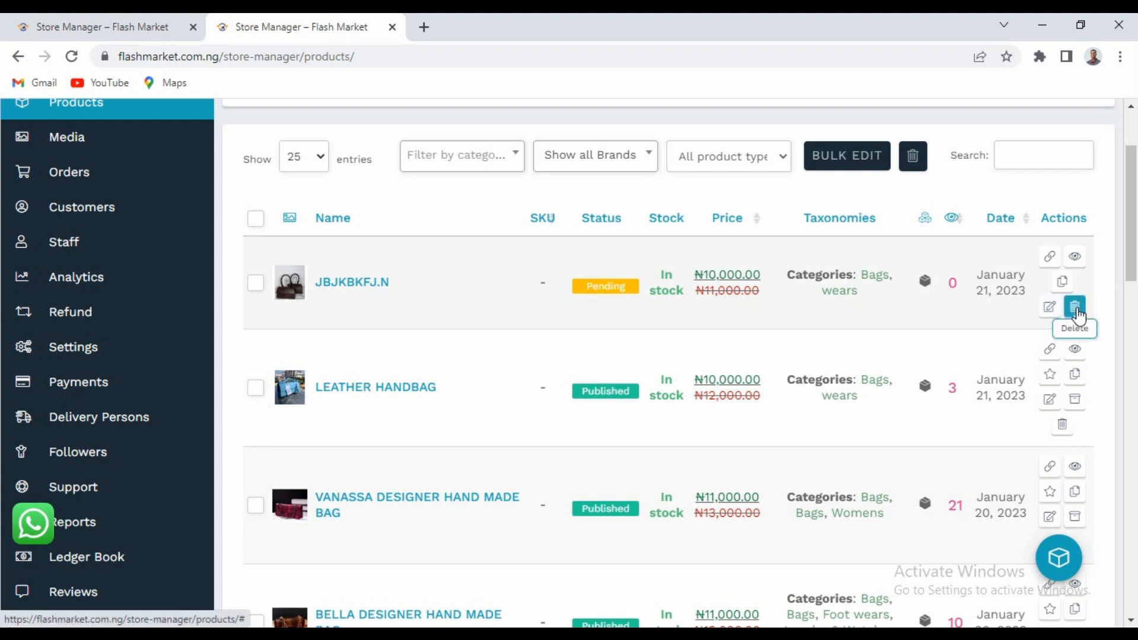
Start deleting the JBJKBKFJ.N product and cancel the deletion at the confirmation.
click(1076, 314)
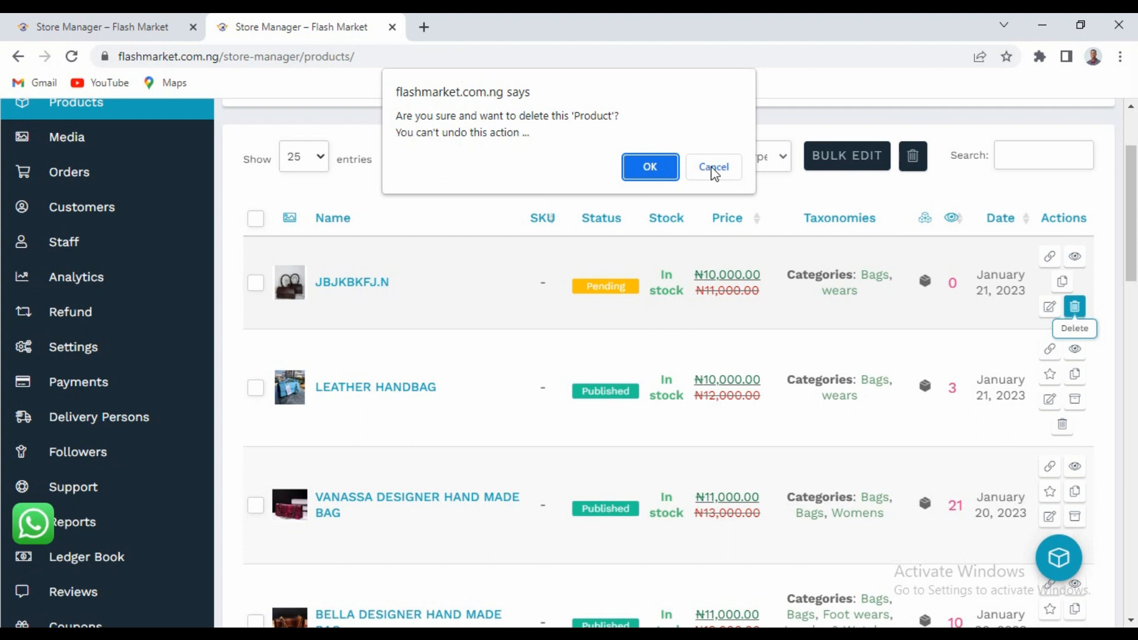
click(714, 167)
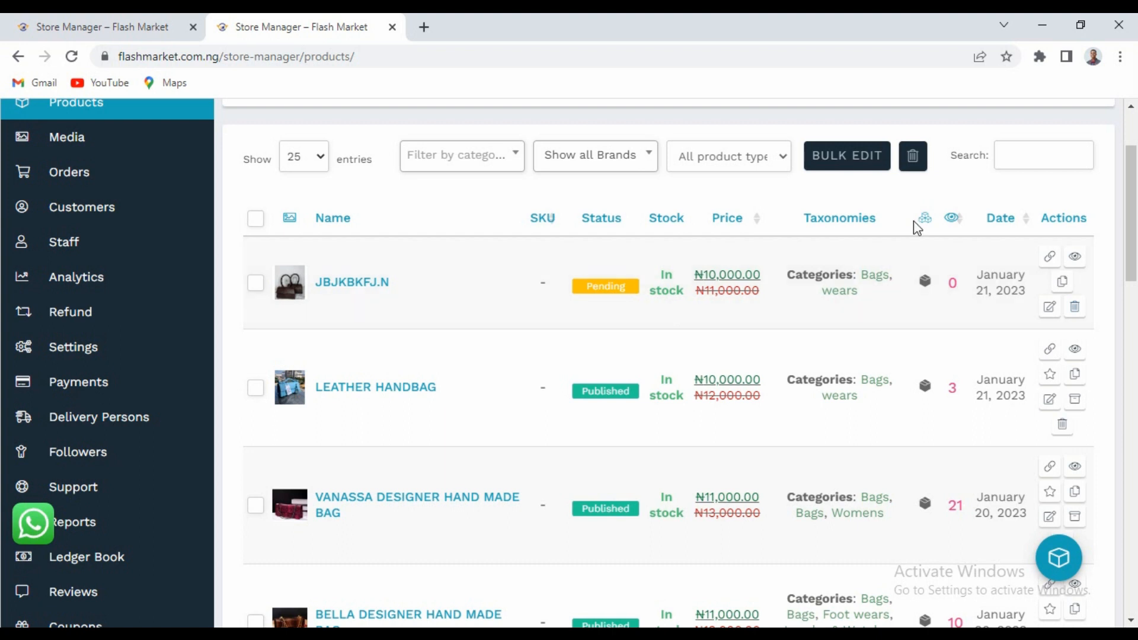
click(1129, 221)
drag(1129, 220, 1130, 246)
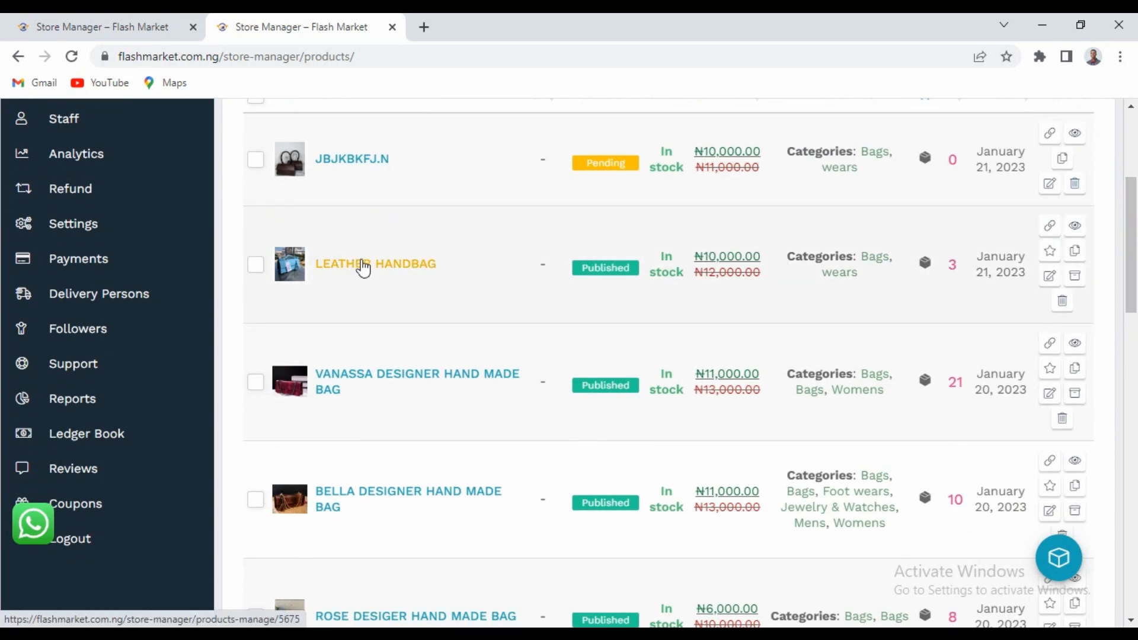
In the browser tab with the product editor, load the flashmarket.com.ng storefront and open its Shop page.
click(375, 270)
click(119, 28)
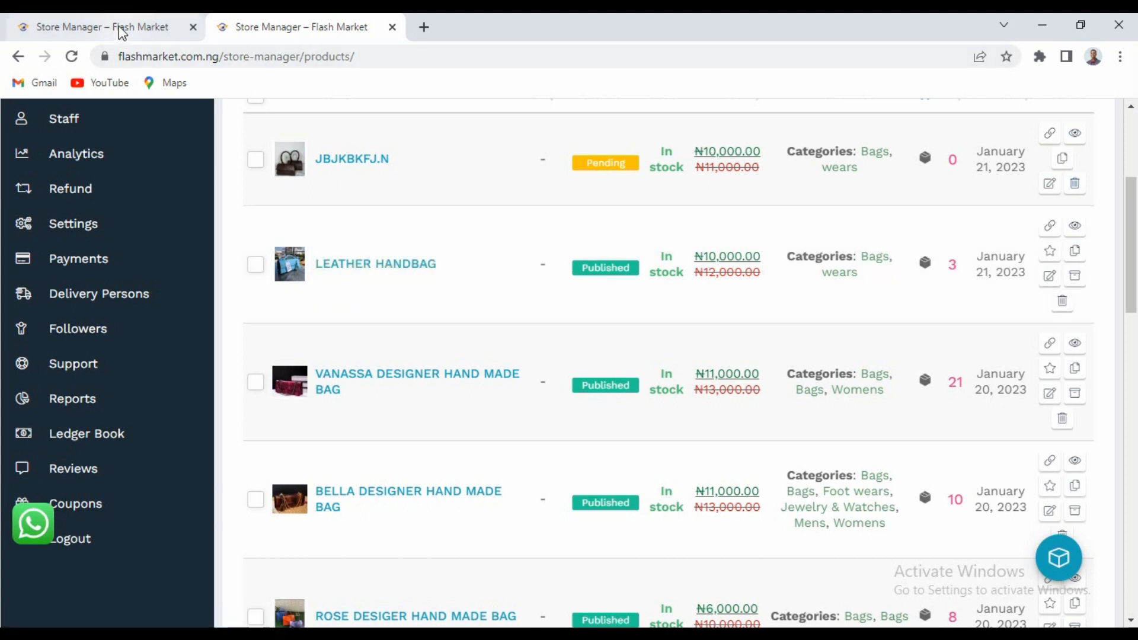
drag(457, 54, 221, 57)
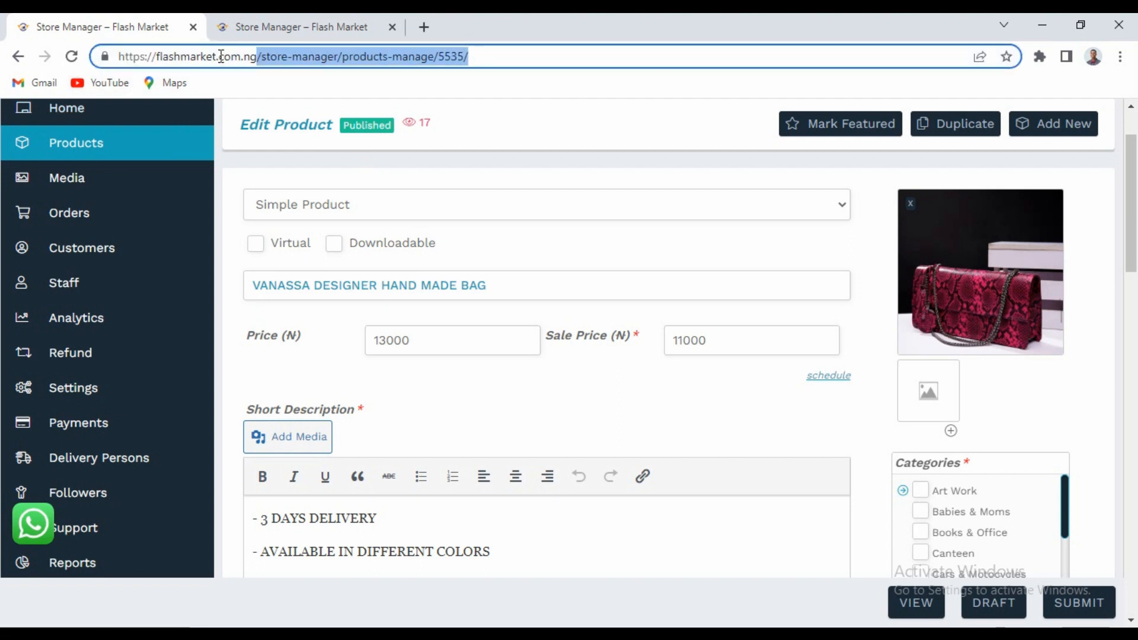
key(BackSpace)
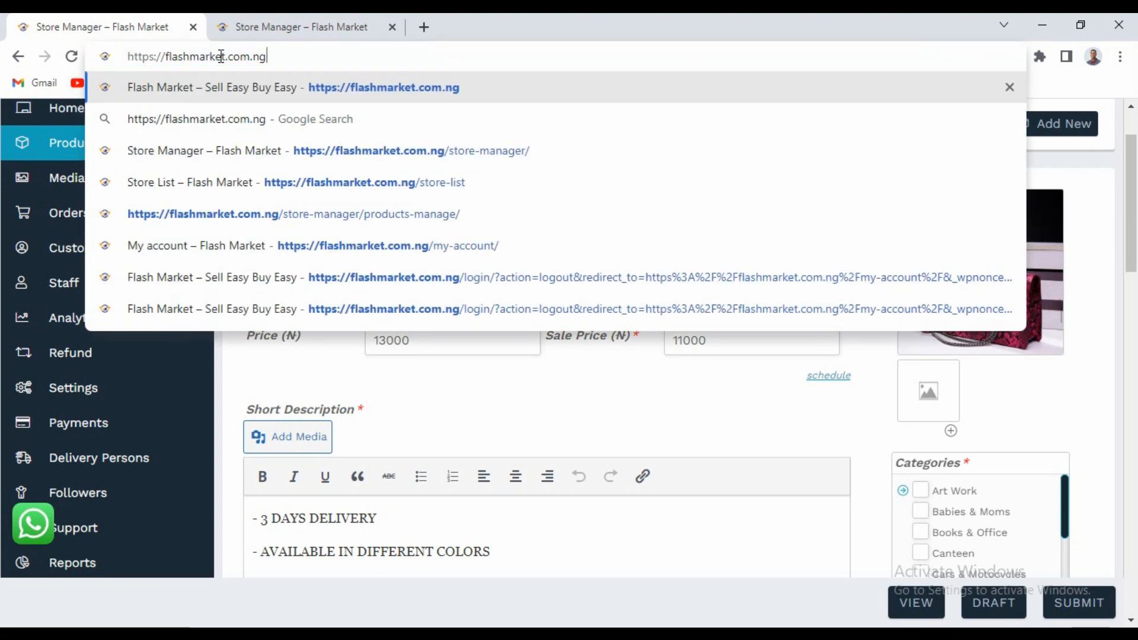
key(Return)
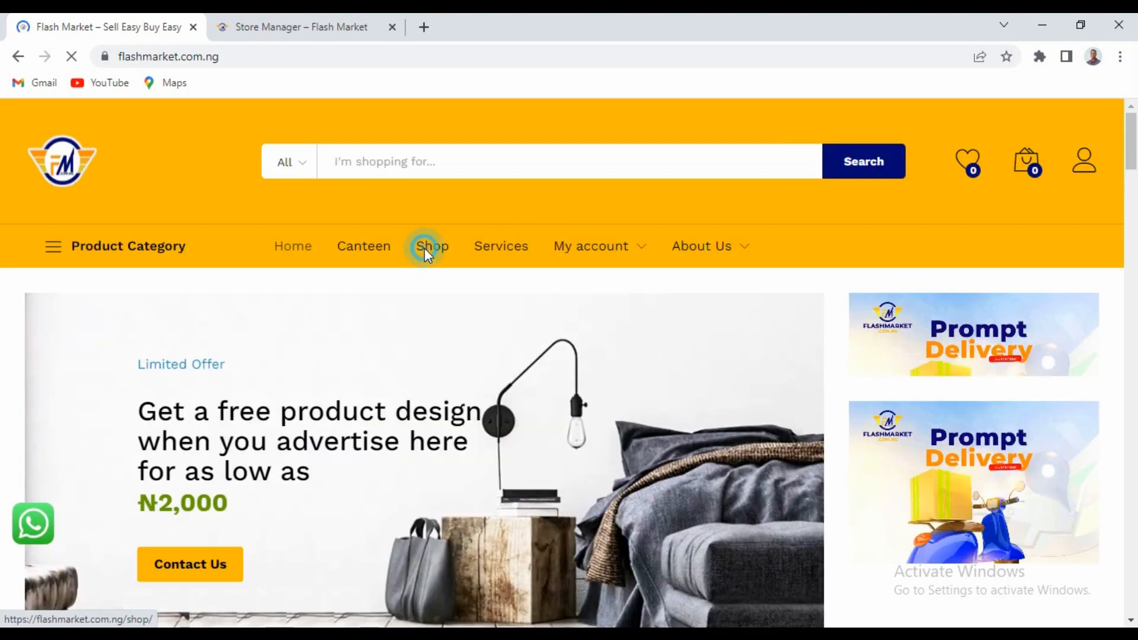
click(425, 249)
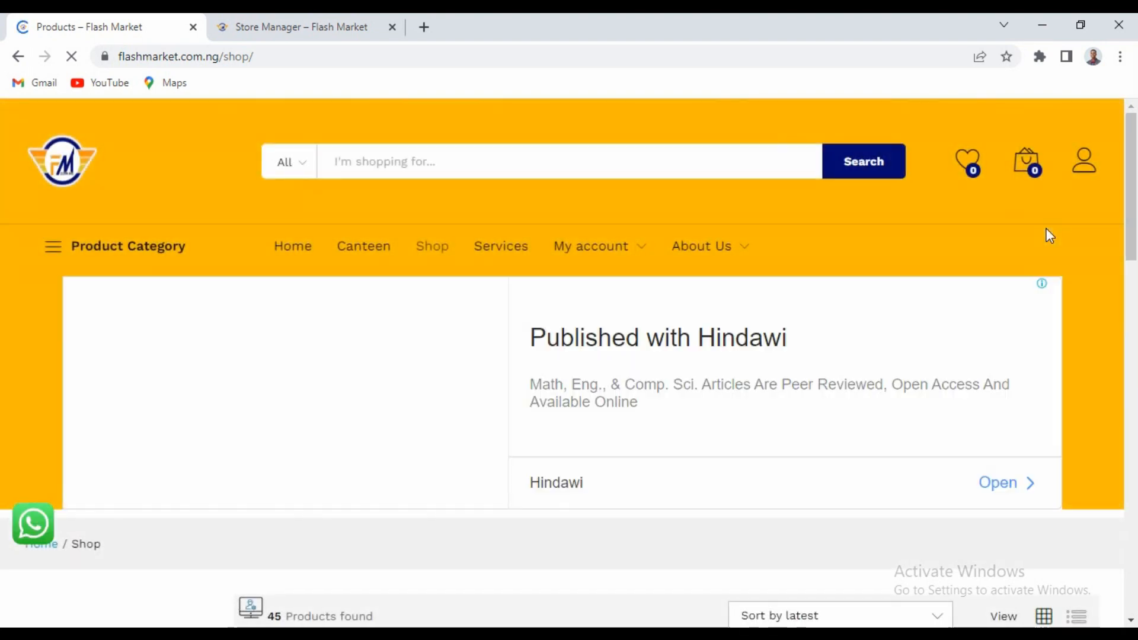
Go to the second page of the shop listing and open the VANASSA DESIGNER HAND MADE BAG product.
drag(1133, 148, 1126, 537)
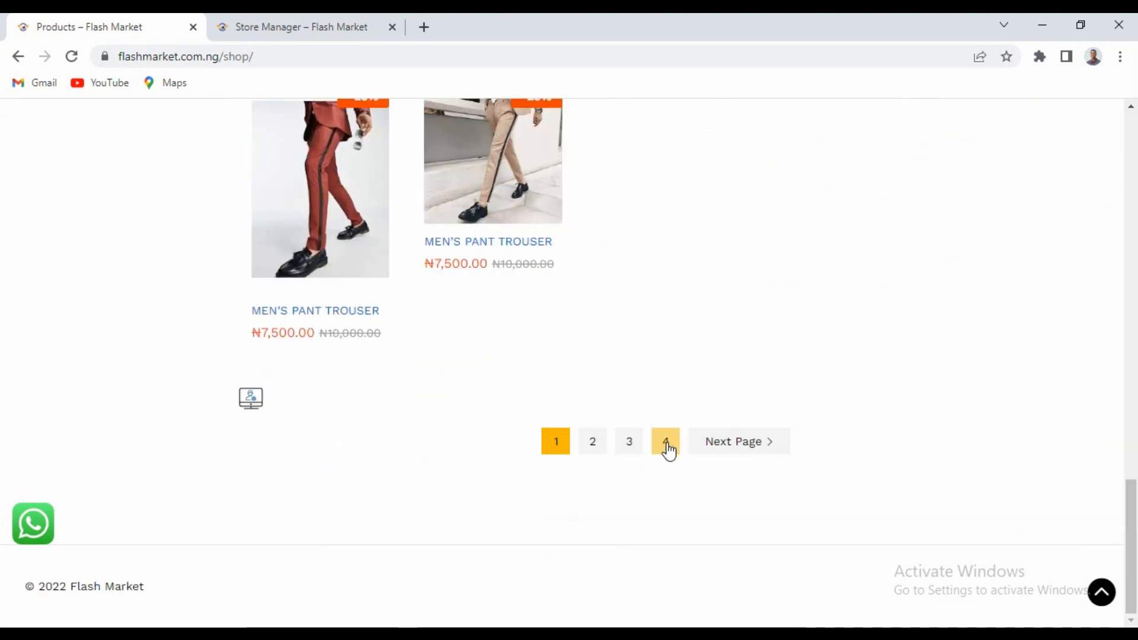
click(732, 452)
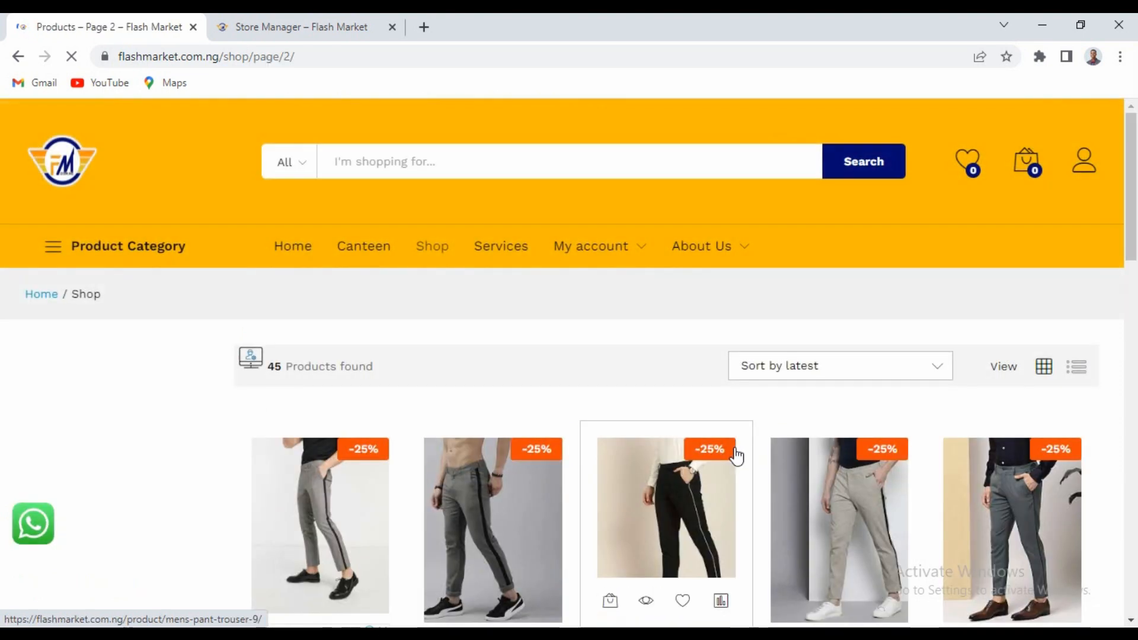
drag(1130, 234, 1132, 448)
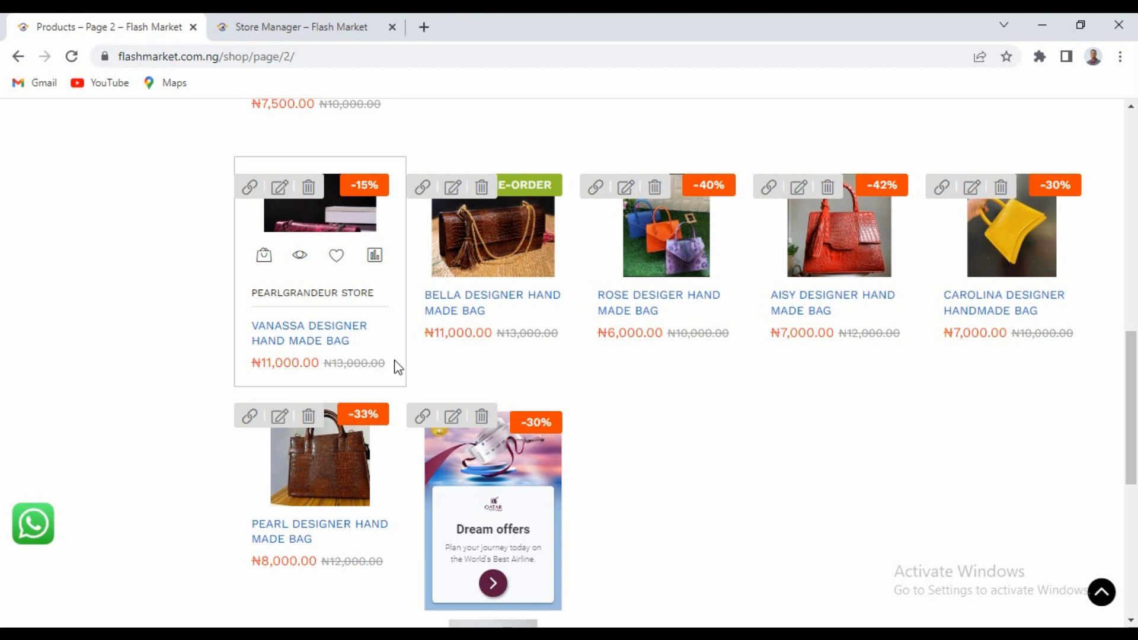
click(302, 333)
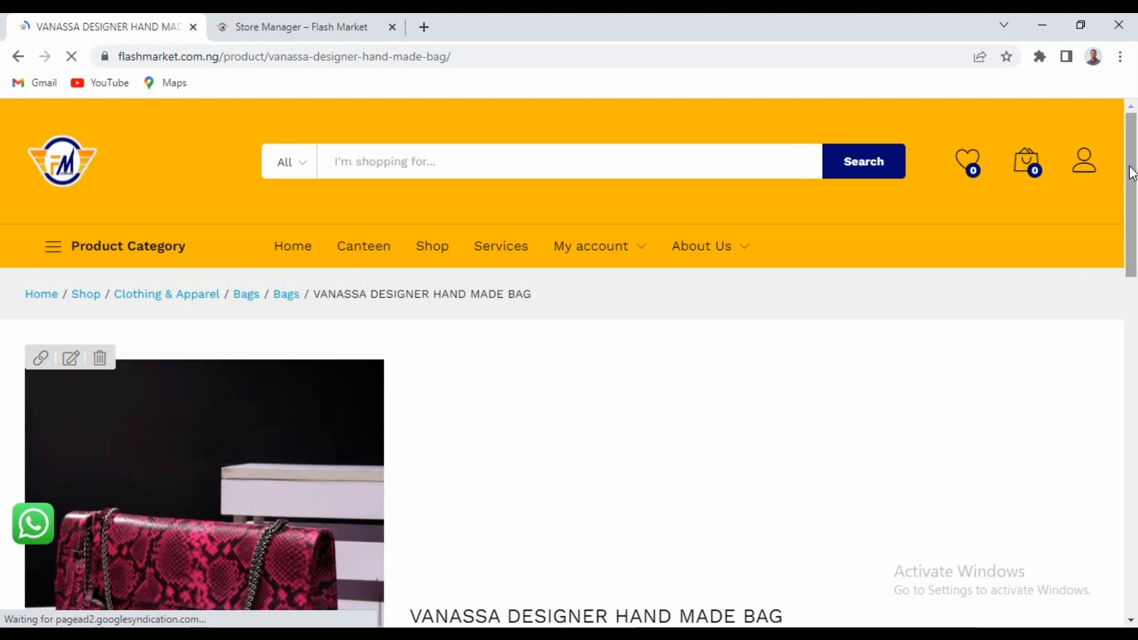
Review the bag's price, description, categories and tags on its public page, and share the product through WhatsApp.
scroll(1108, 198, down, 4)
scroll(677, 276, down, 3)
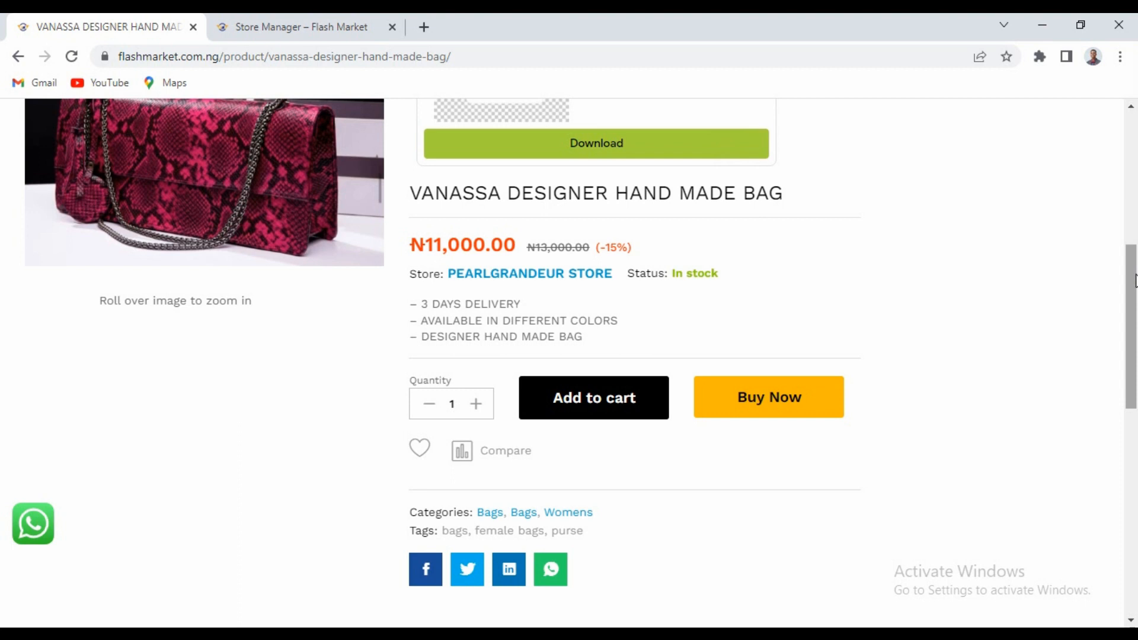
drag(1132, 279, 1133, 304)
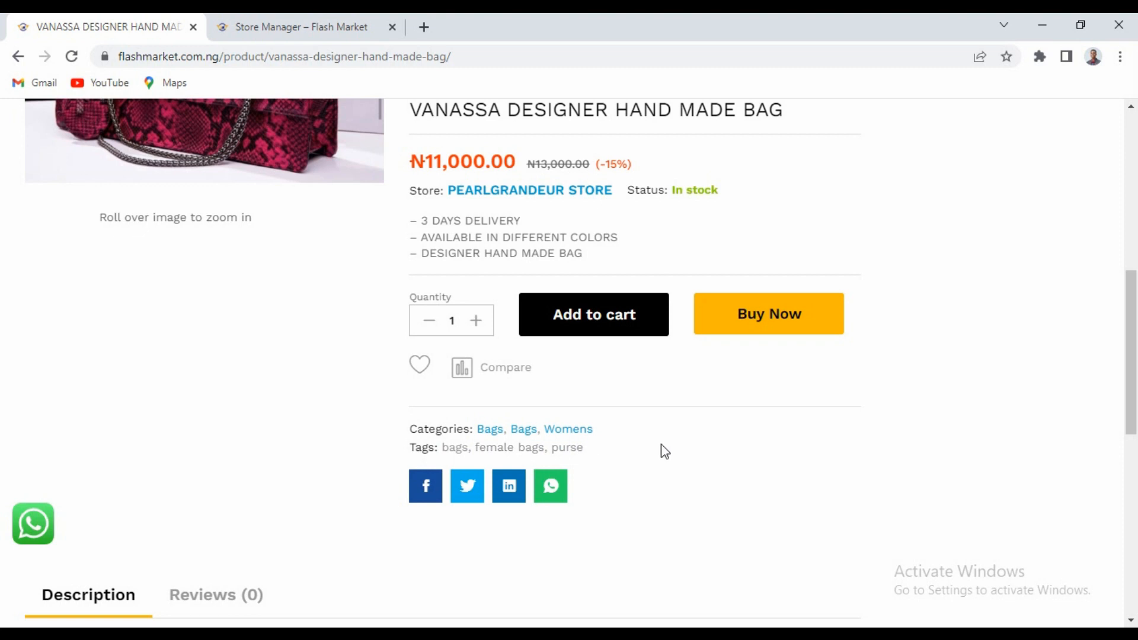
scroll(1131, 365, up, 6)
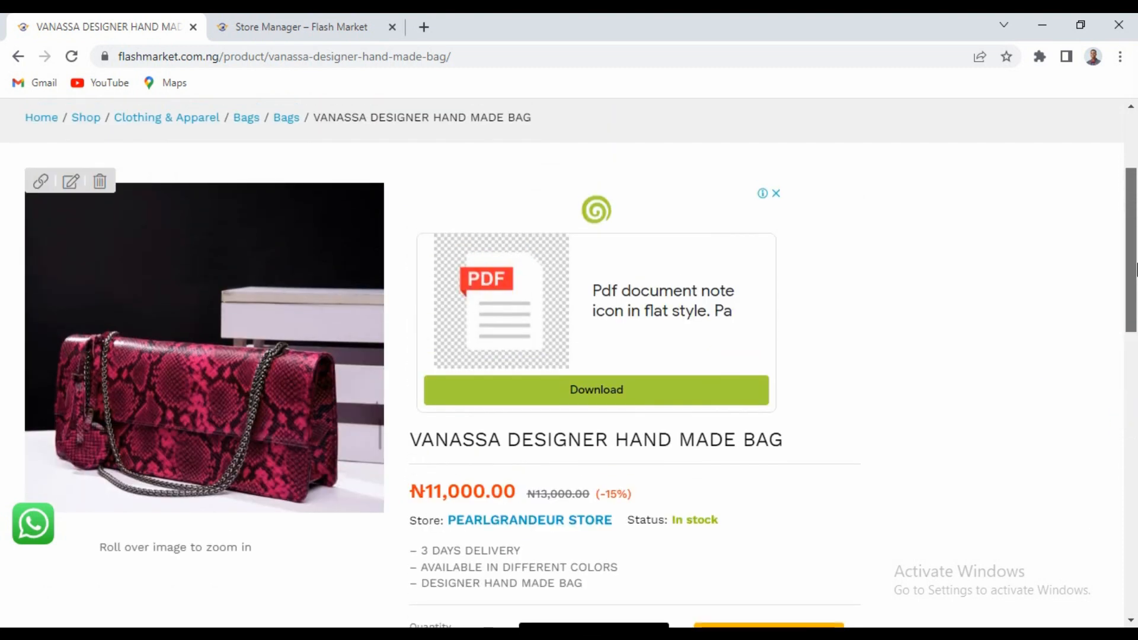
drag(1133, 272, 1130, 373)
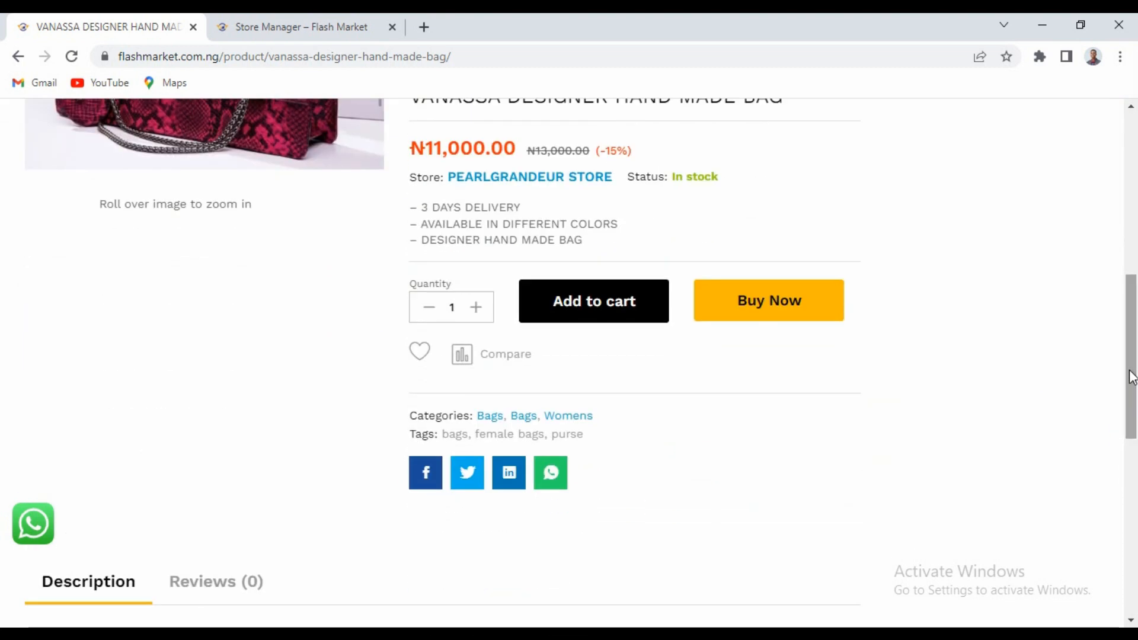
click(552, 474)
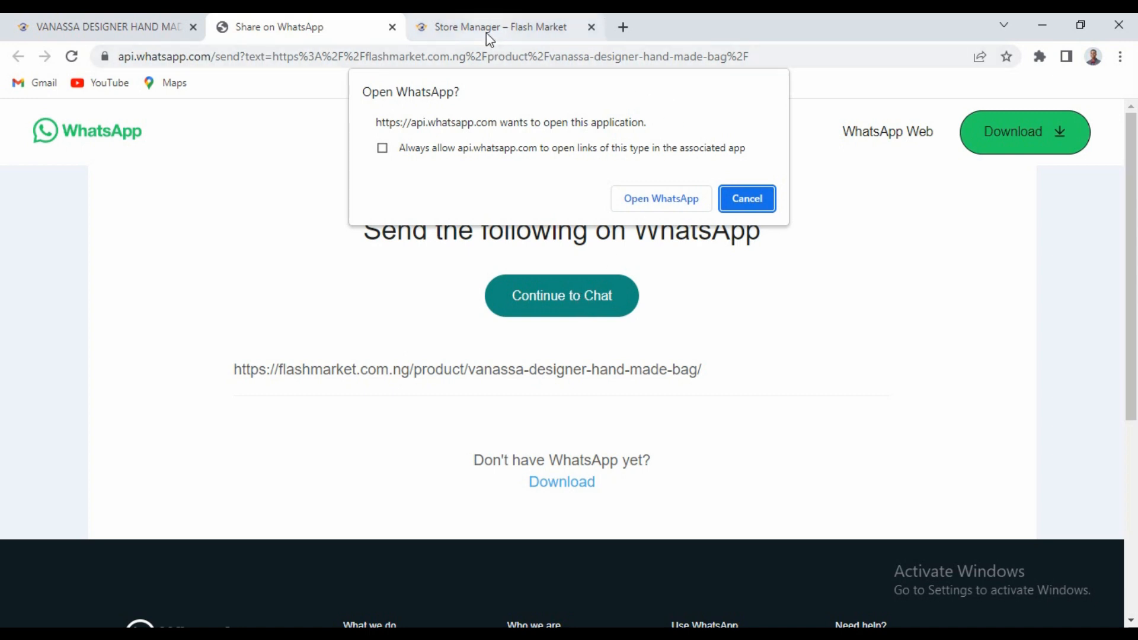
Leave the WhatsApp share page, glance at the store's product list, and return to the bag's image on its public page.
mouse_move(487, 35)
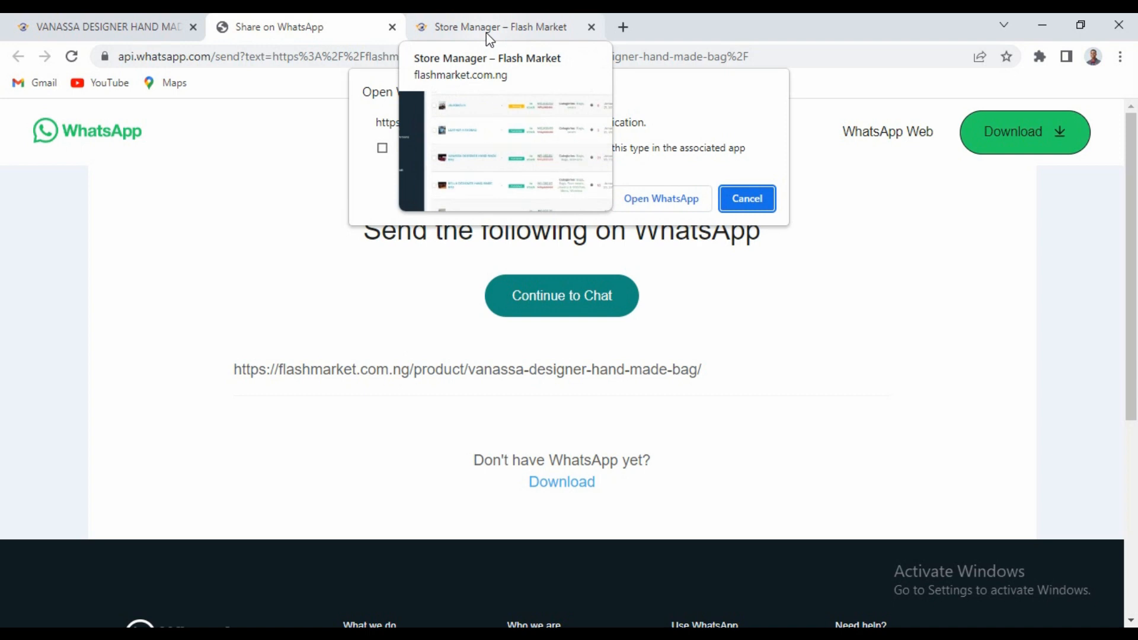
click(511, 35)
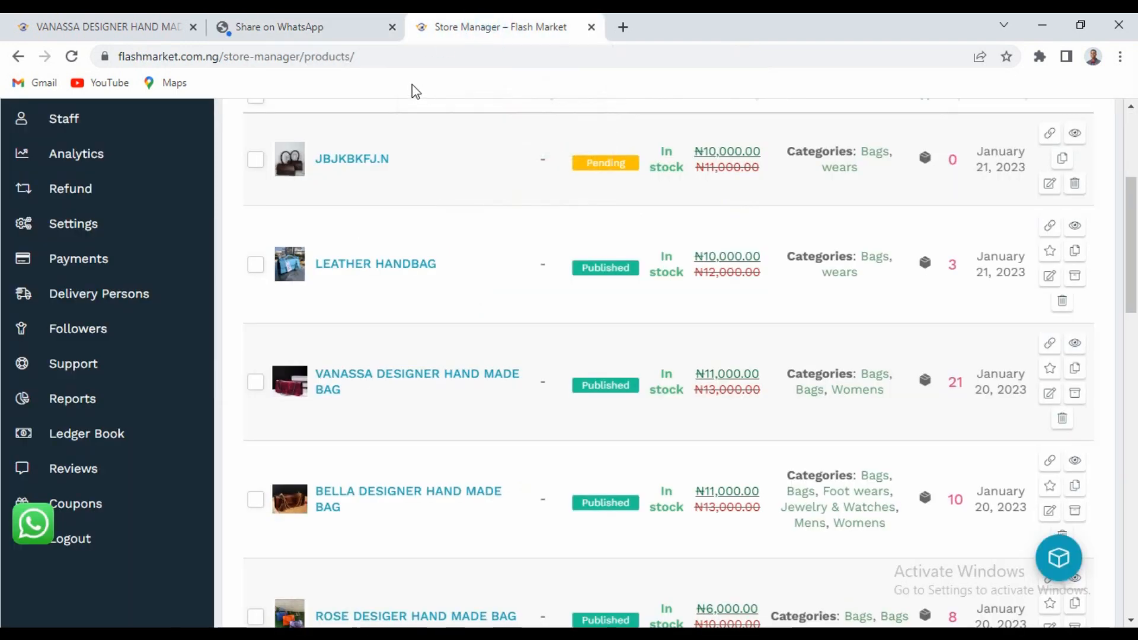
click(264, 31)
click(139, 26)
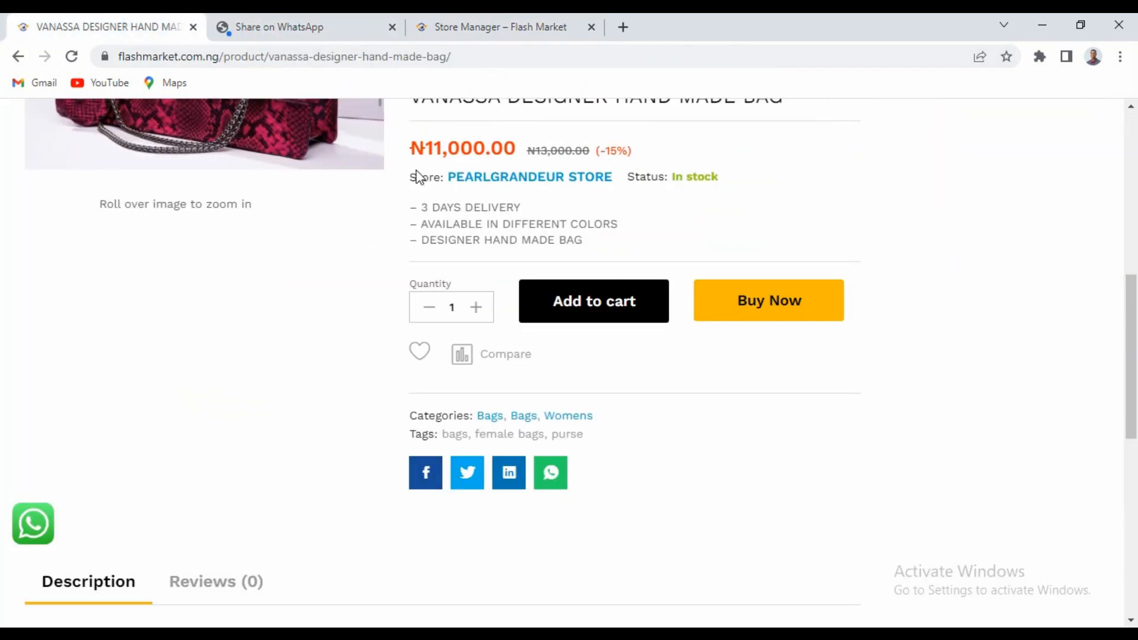
drag(1132, 325, 1125, 214)
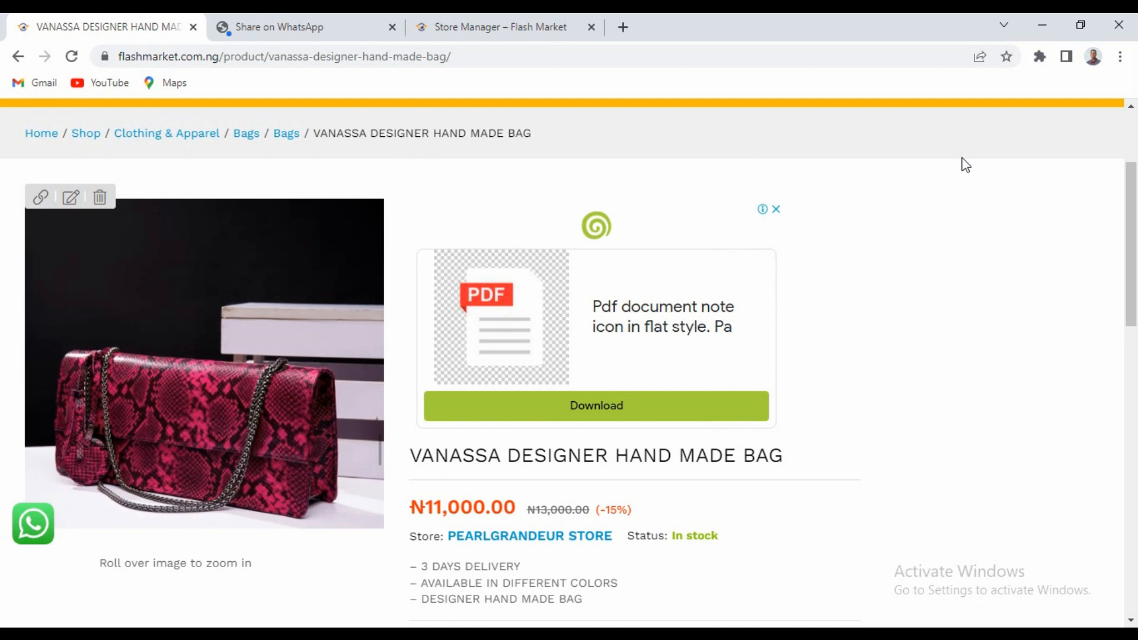